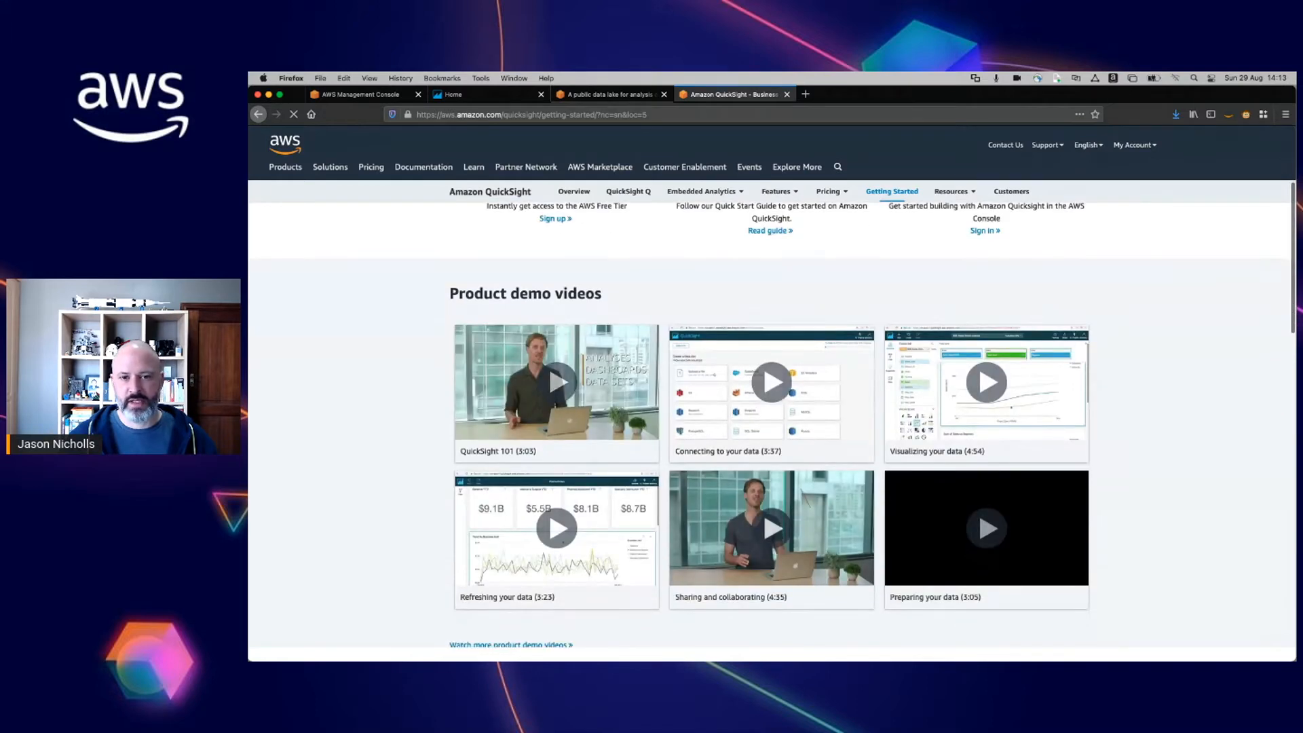
Step: Review the demo videos, quick start guides and webinars on the QuickSight getting started and resources pages, then open the customers page
scroll(771, 424, down, 8)
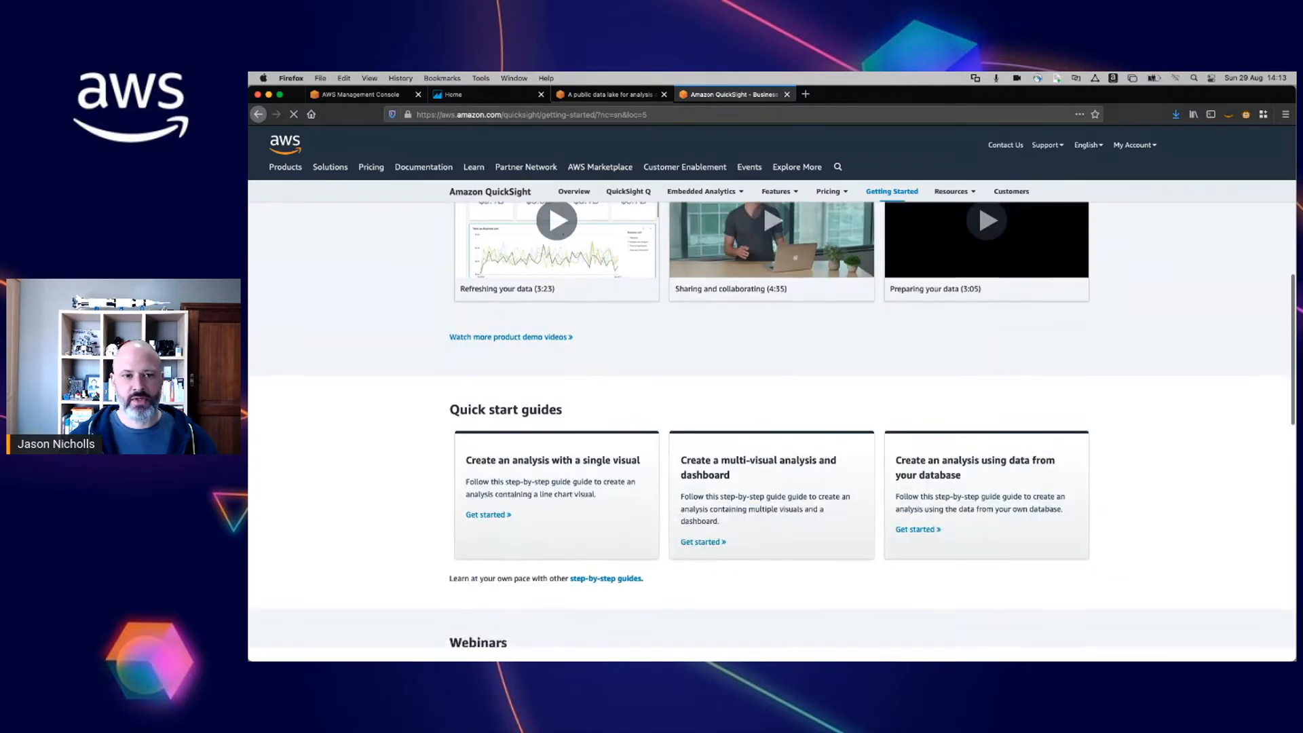
scroll(772, 424, down, 1)
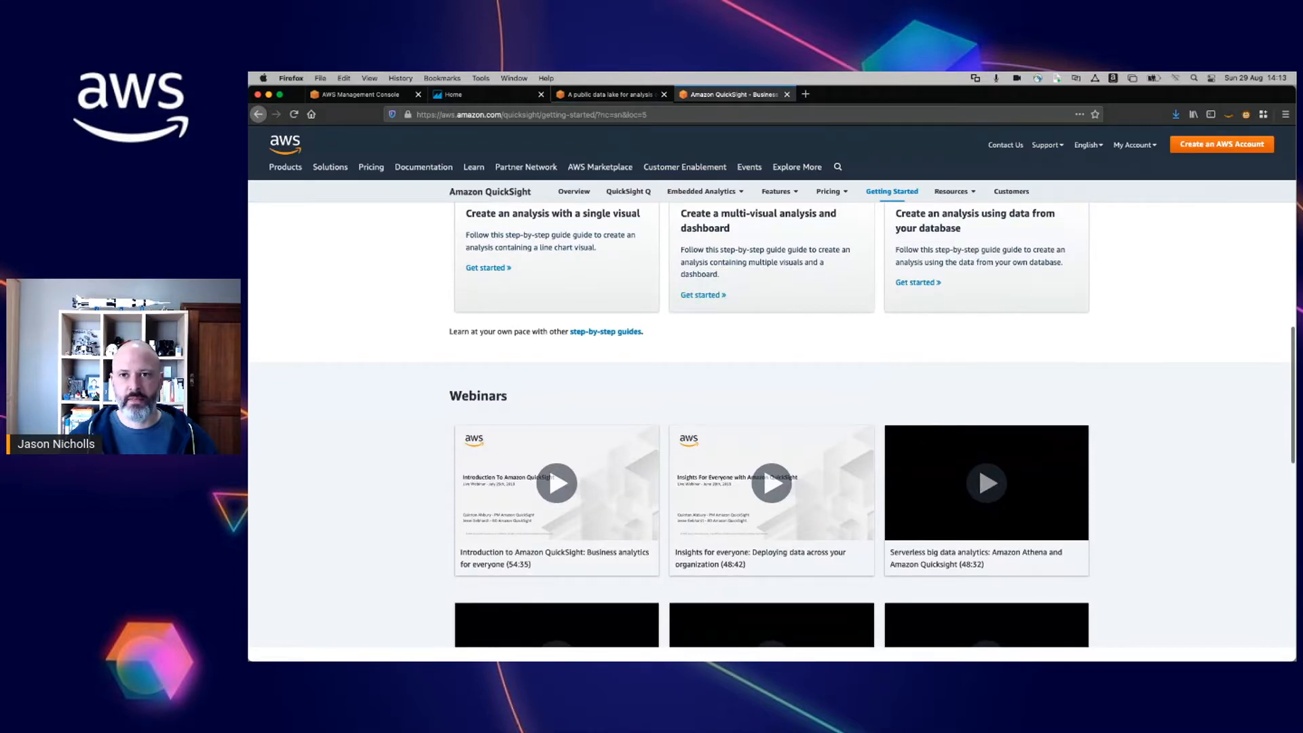
click(951, 191)
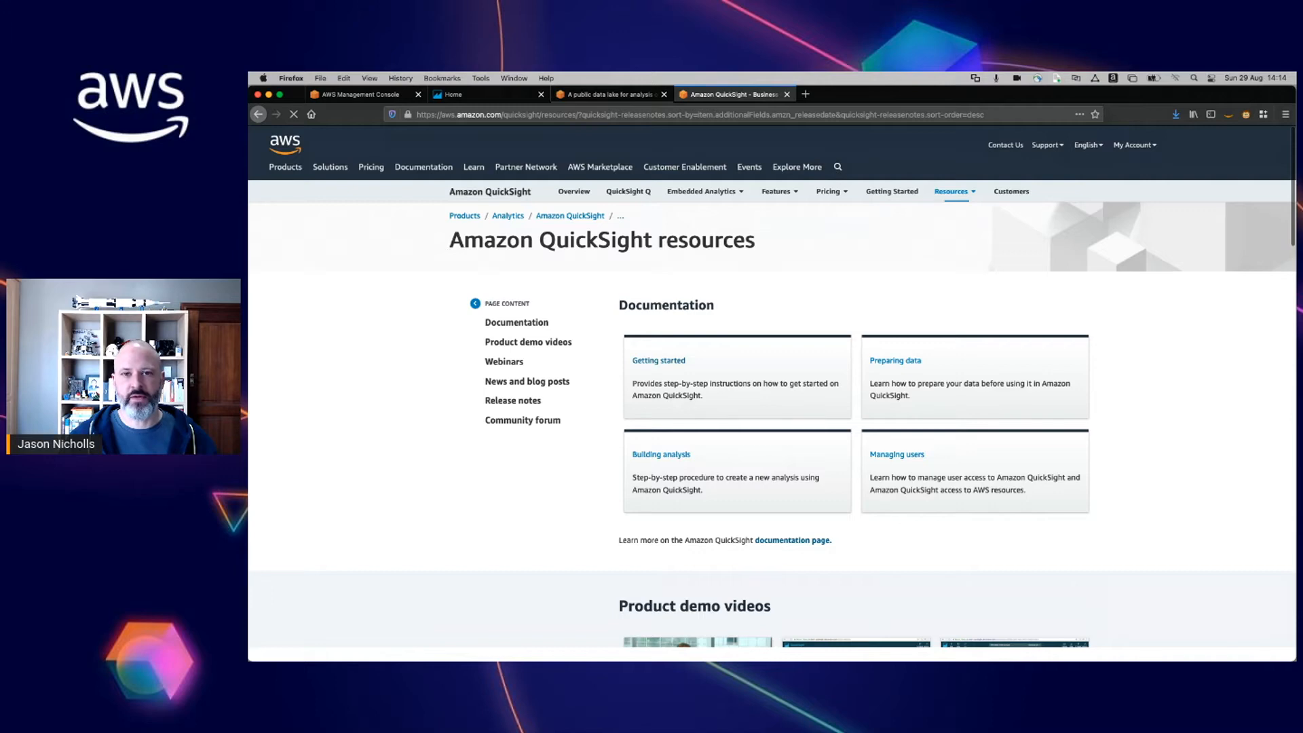
scroll(772, 431, down, 10)
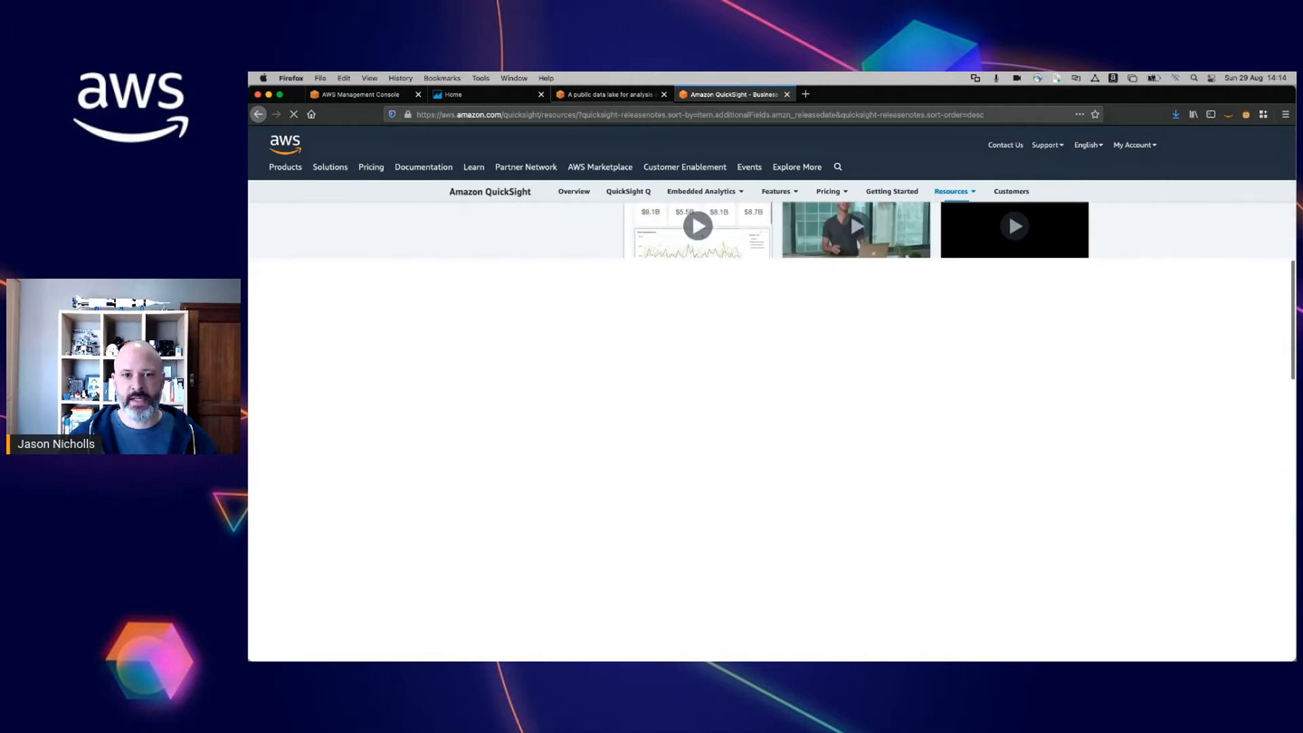
scroll(772, 431, down, 5)
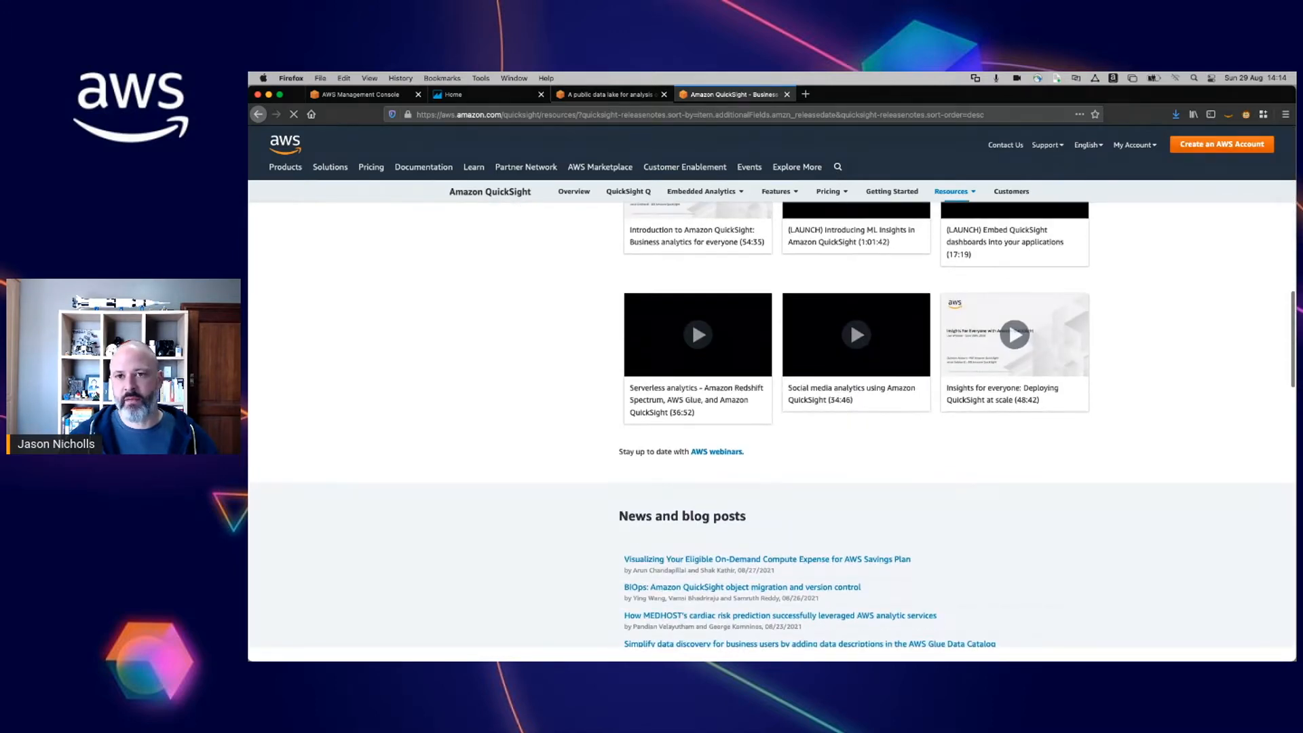
scroll(771, 431, up, 3)
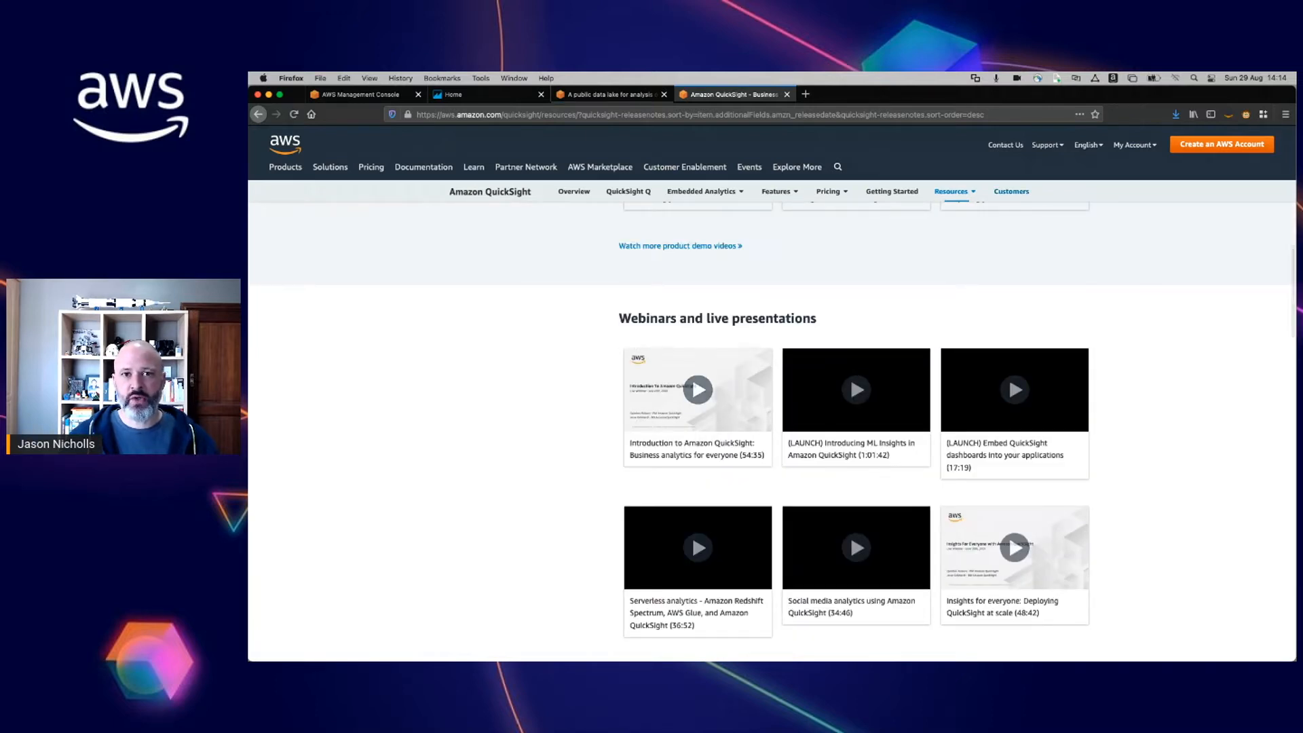
click(1011, 191)
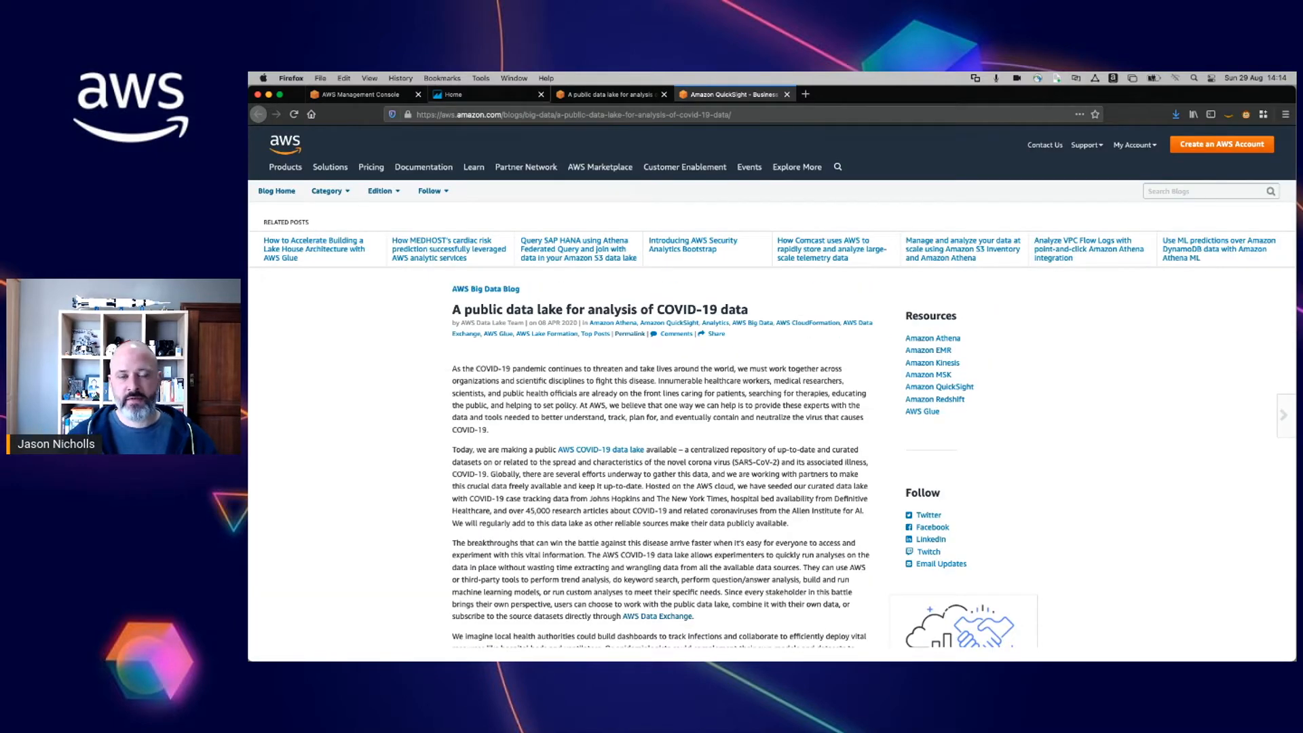
Step: Read the blog post on the COVID-19 public data lake, examining its prerequisites and the available tables, especially enigma_jhu
scroll(772, 407, down, 5)
scroll(662, 420, down, 3)
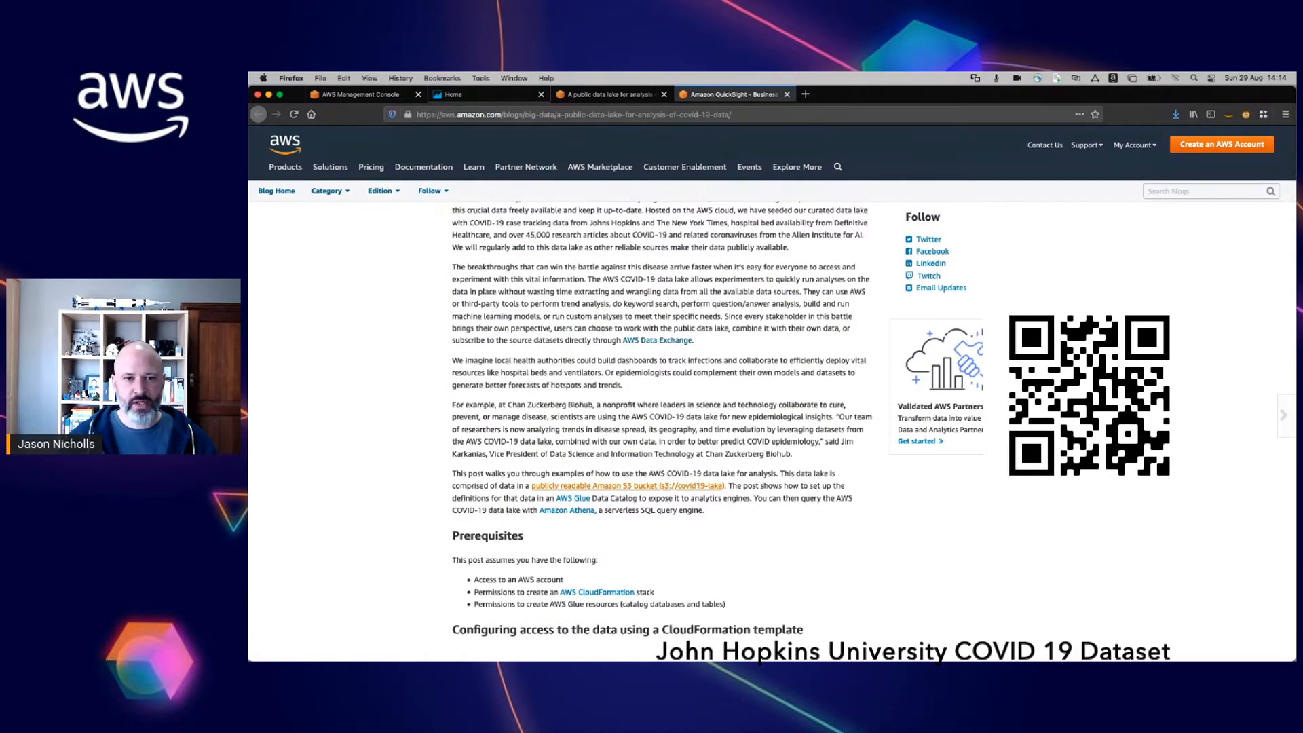
scroll(662, 421, down, 7)
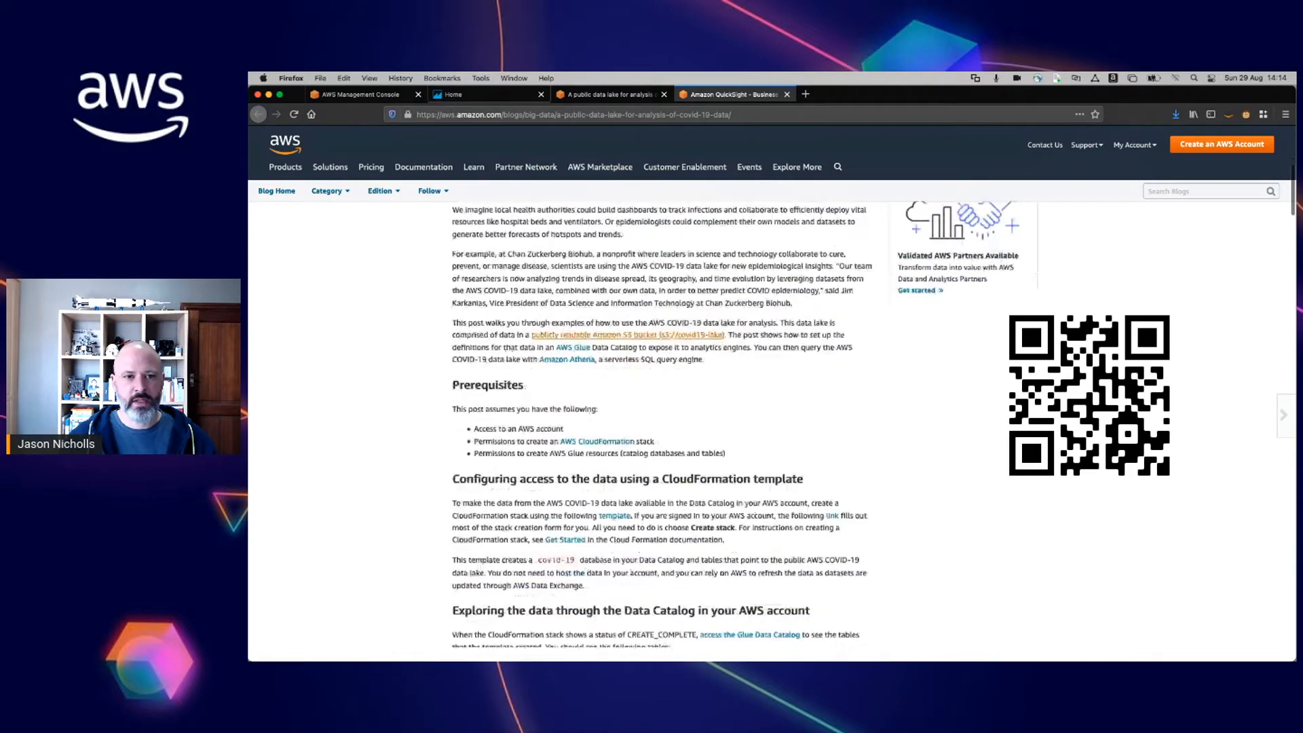
scroll(663, 421, down, 7)
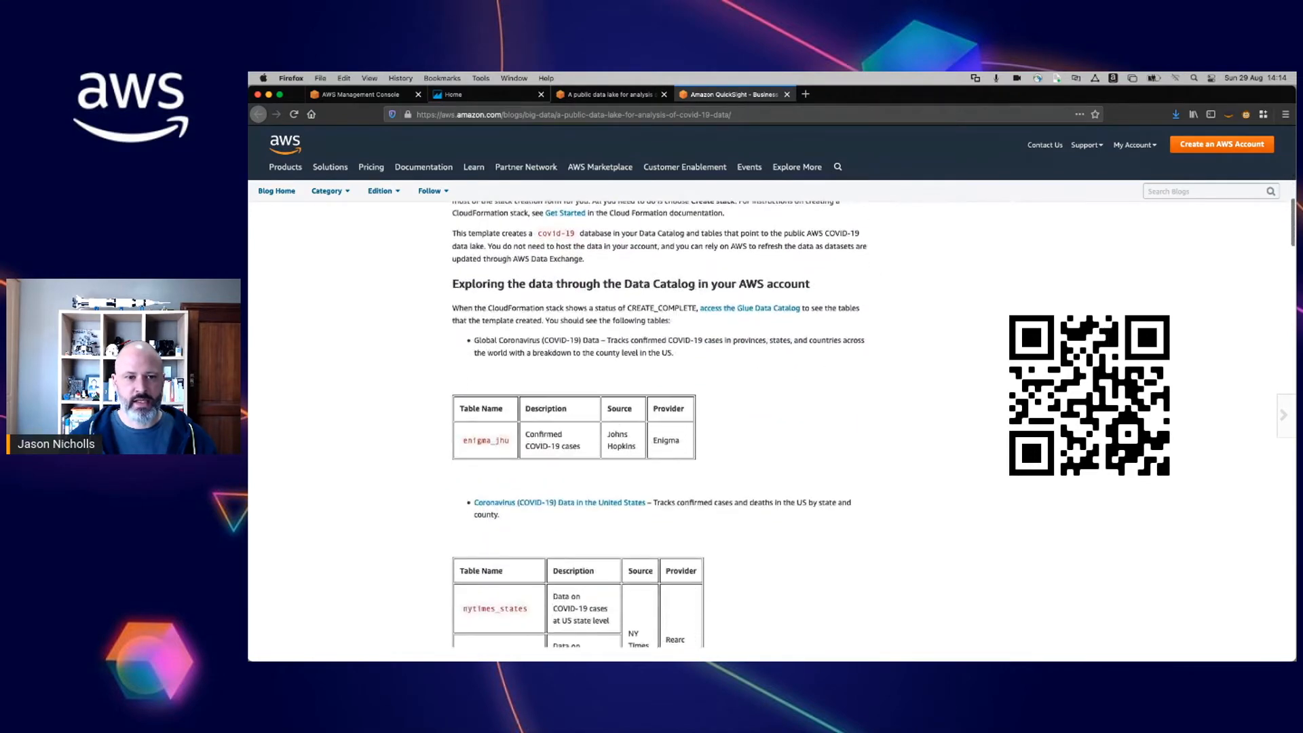
drag(462, 441, 509, 441)
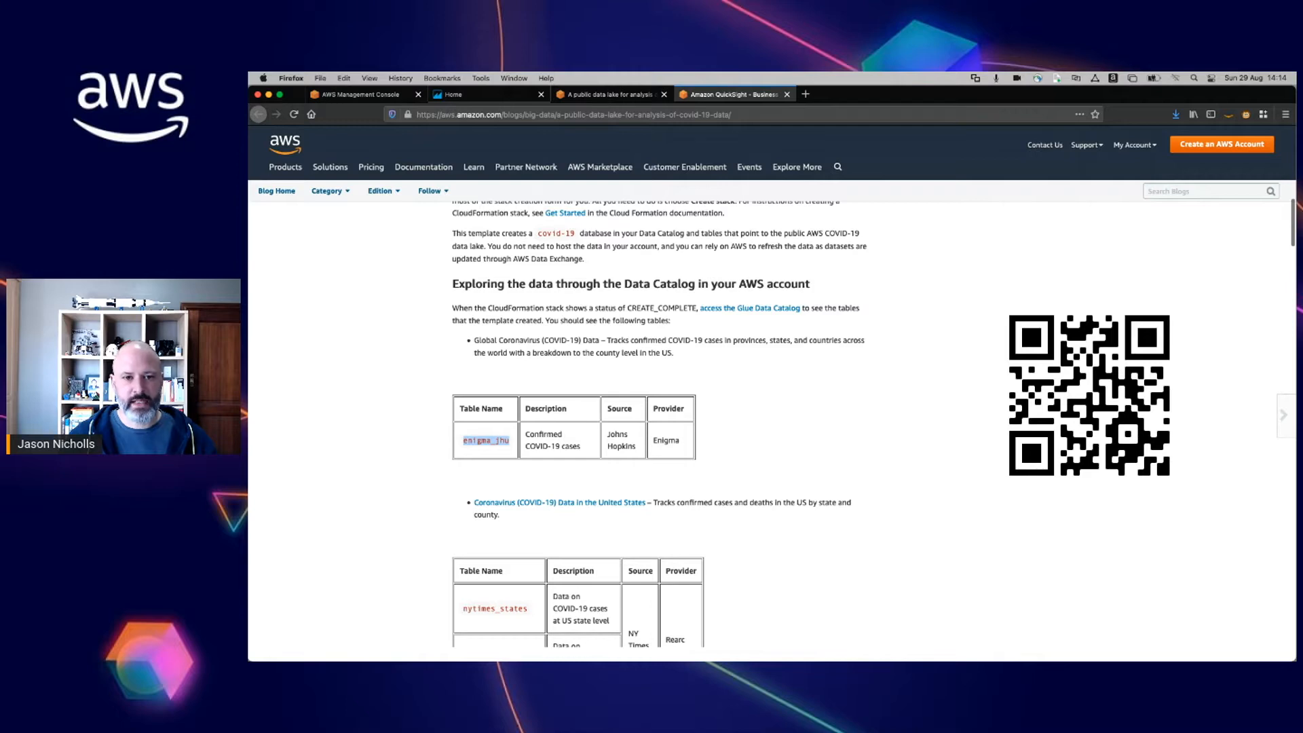
scroll(661, 420, down, 10)
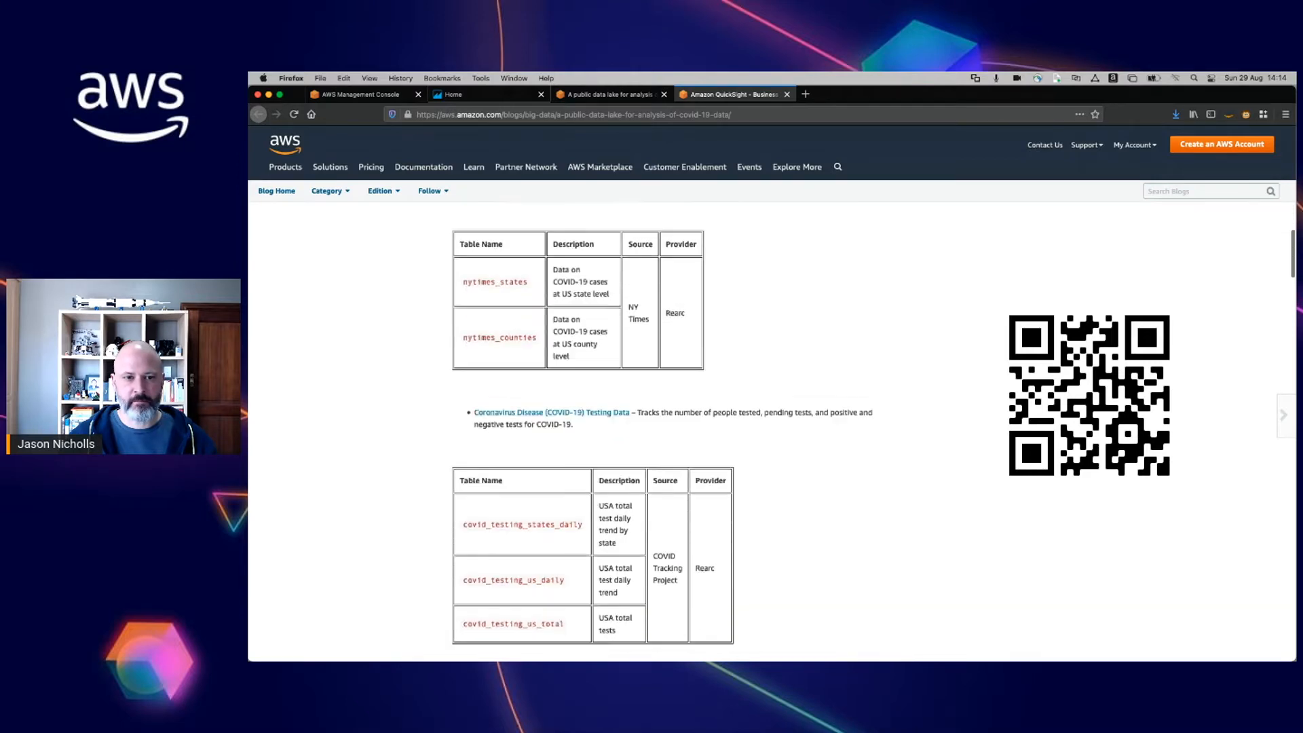
scroll(661, 421, up, 20)
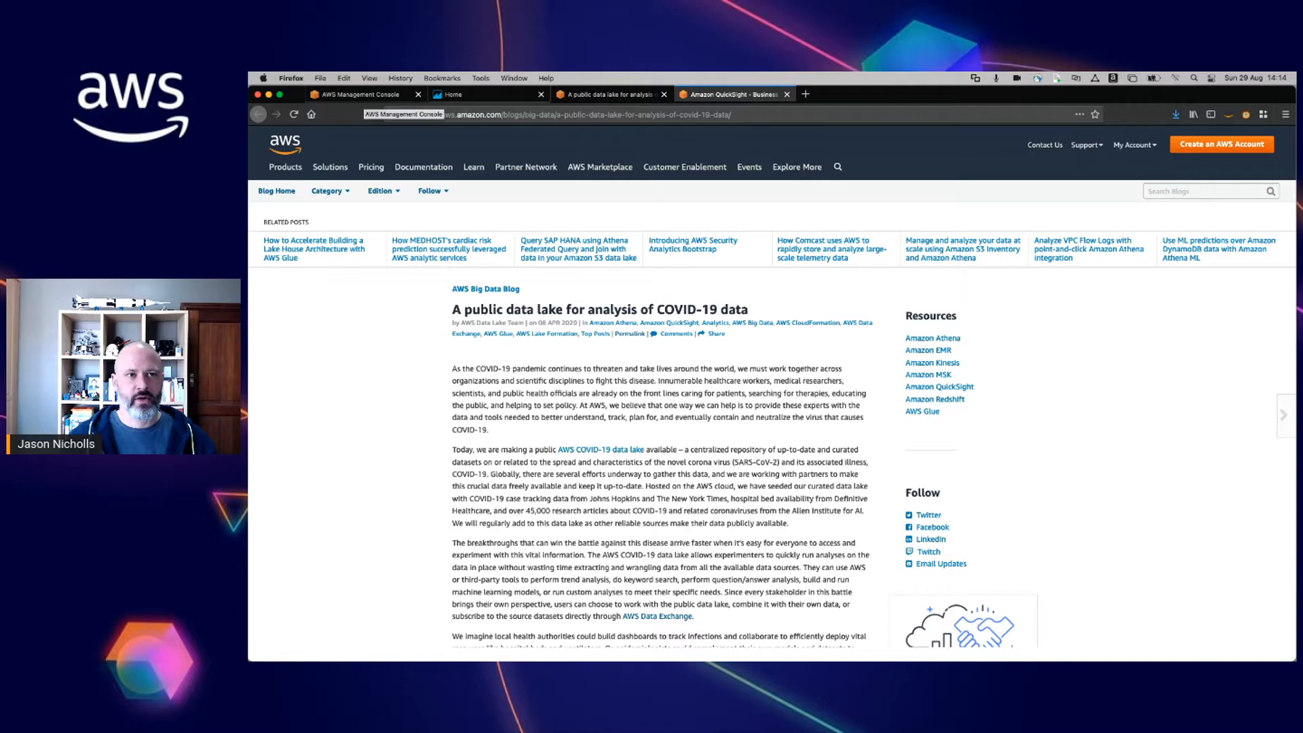
Step: Switch to the AWS Management Console and search its services for quicksight
click(370, 95)
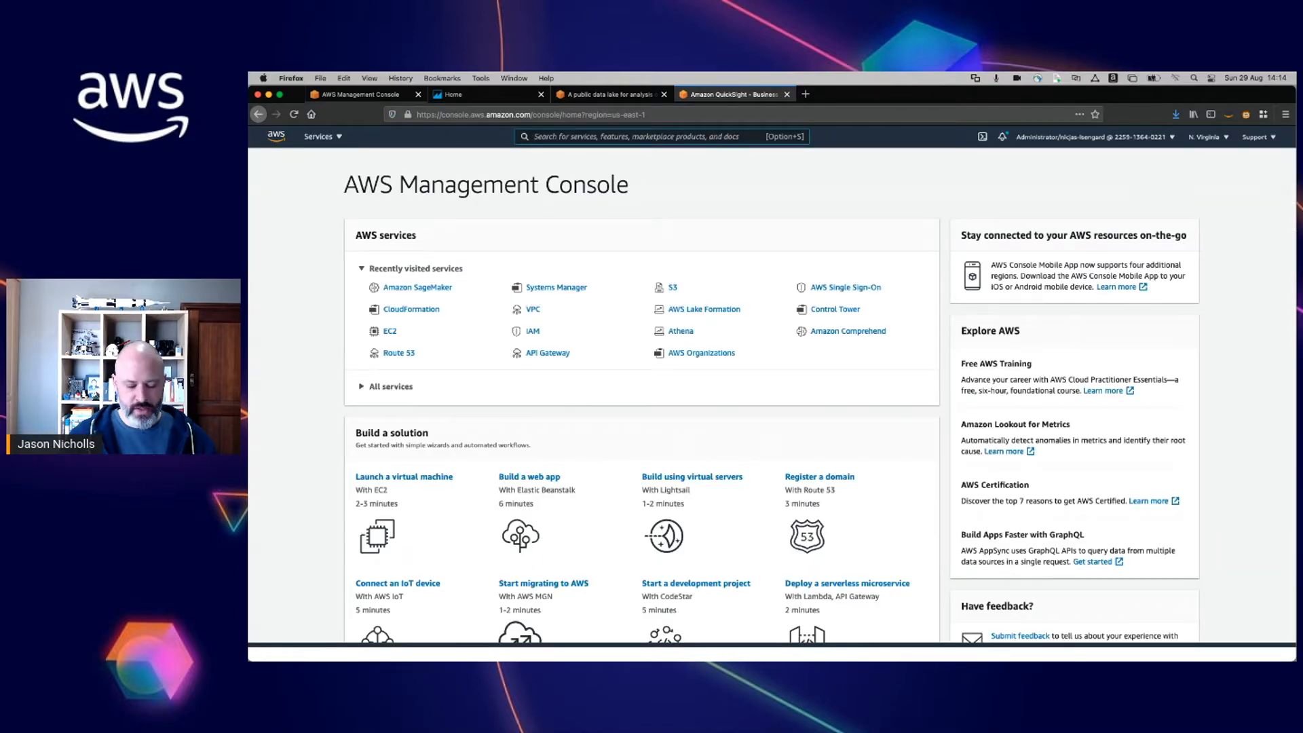
key(alt+s)
text(quicksight)
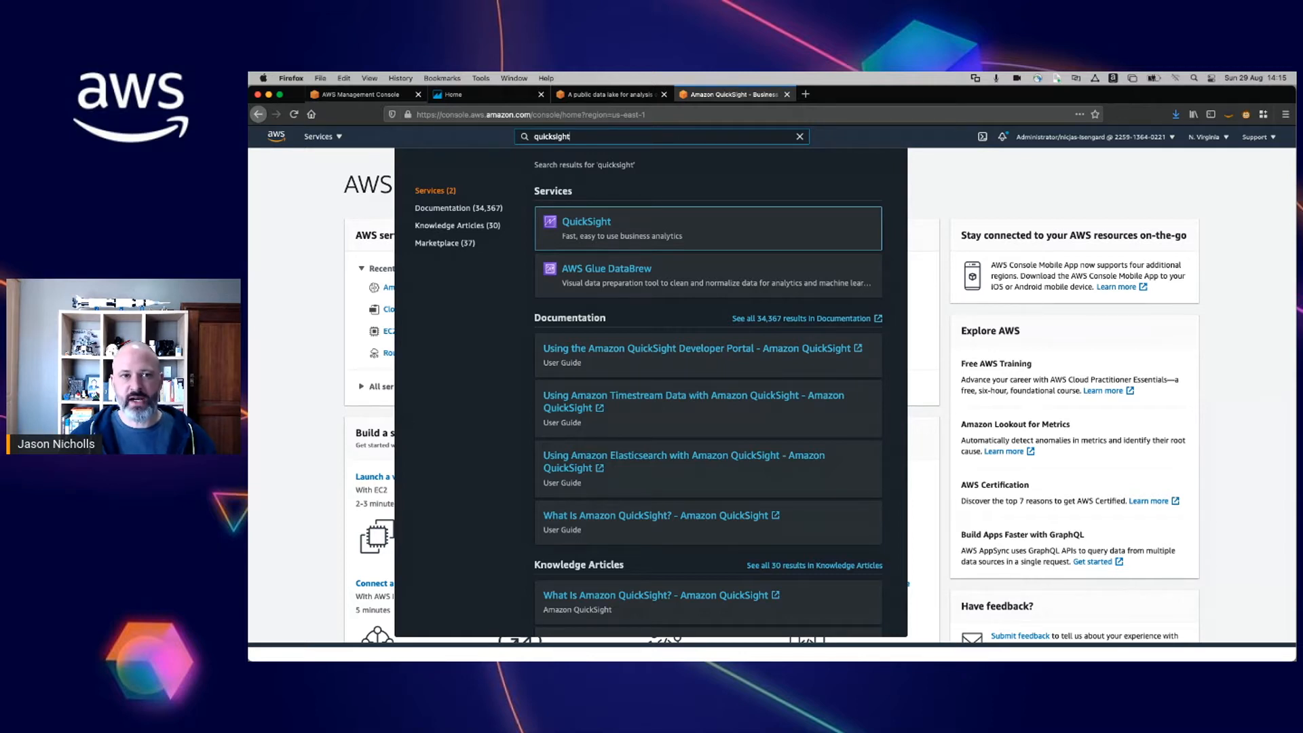
Step: Look through the service, documentation, knowledge article and marketplace results for quicksight
key(Down)
key(Down)
key(Down)
key(Down)
key(Down)
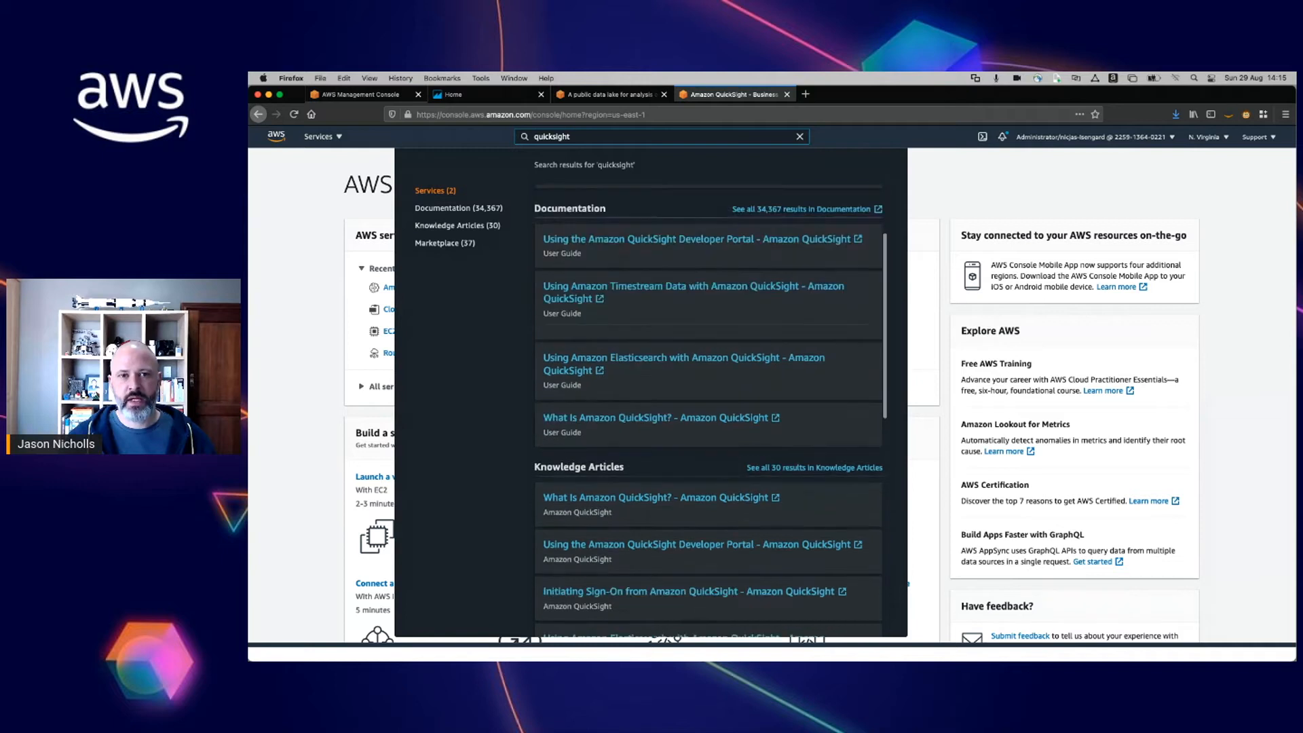
key(Down)
key(Down)
key(Down)
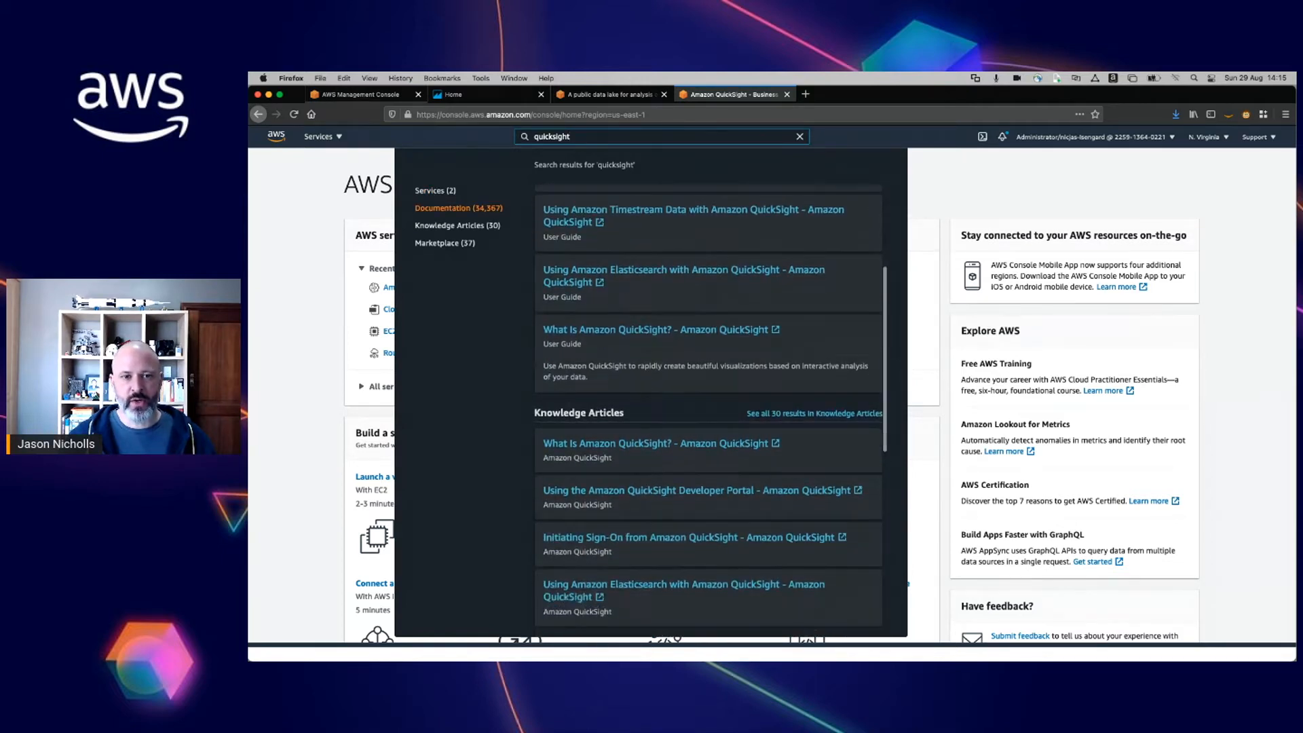
key(Down)
key(Down)
key(Down)
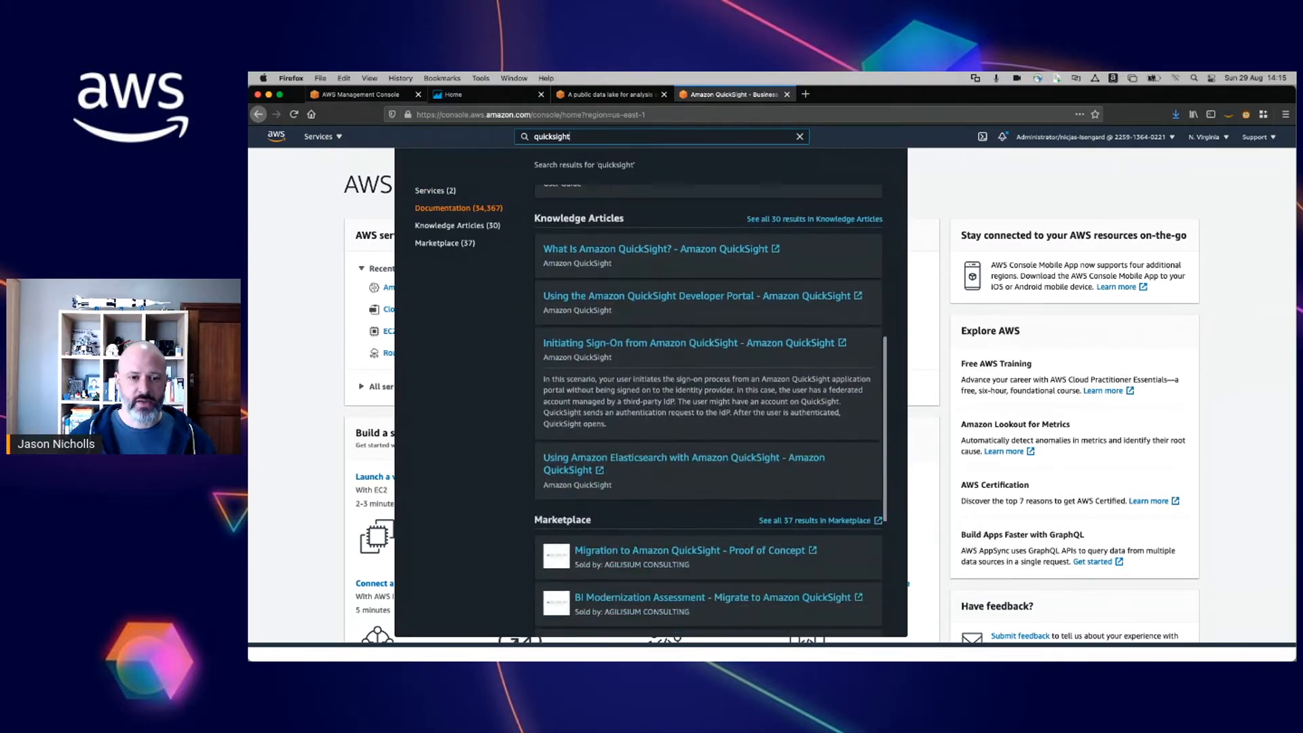
key(Down)
key(Down)
key(Down)
key(Down)
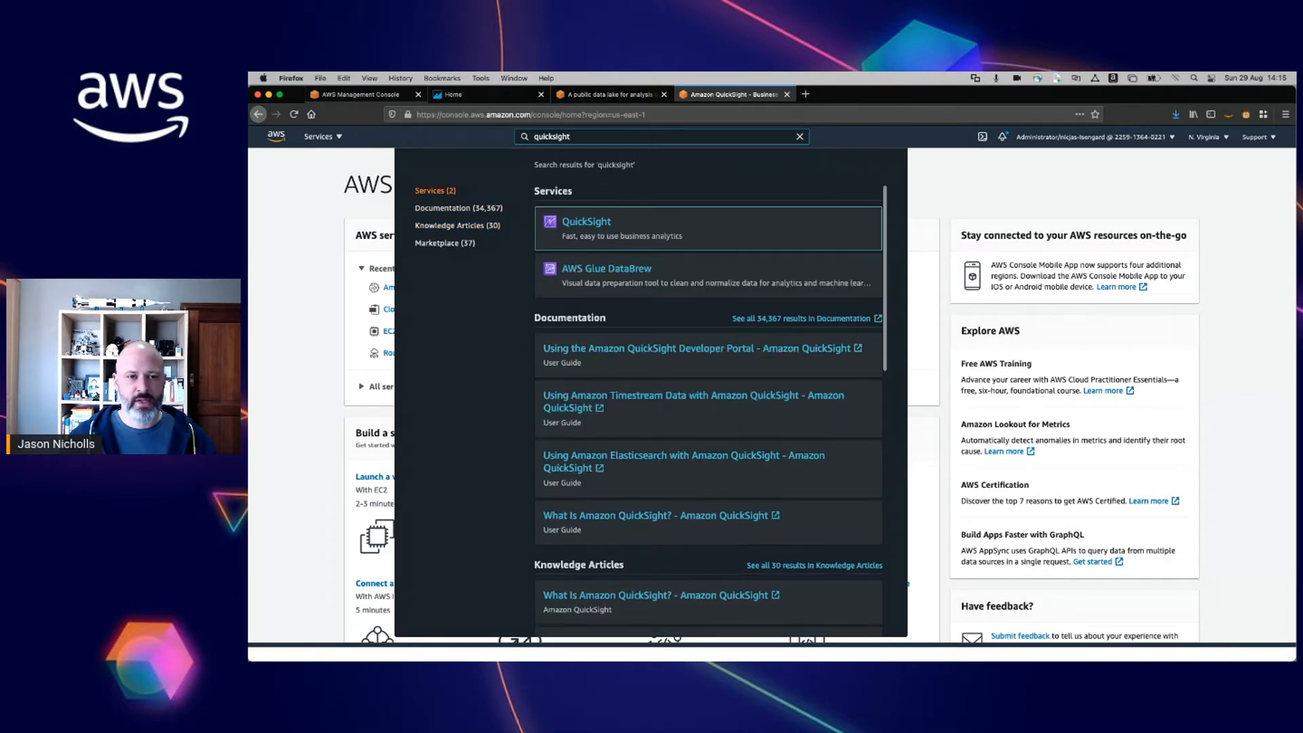
Step: Open the QuickSight service, open the enigma_jhu_timeseries dataset for editing, and save and visualize it
key(Return)
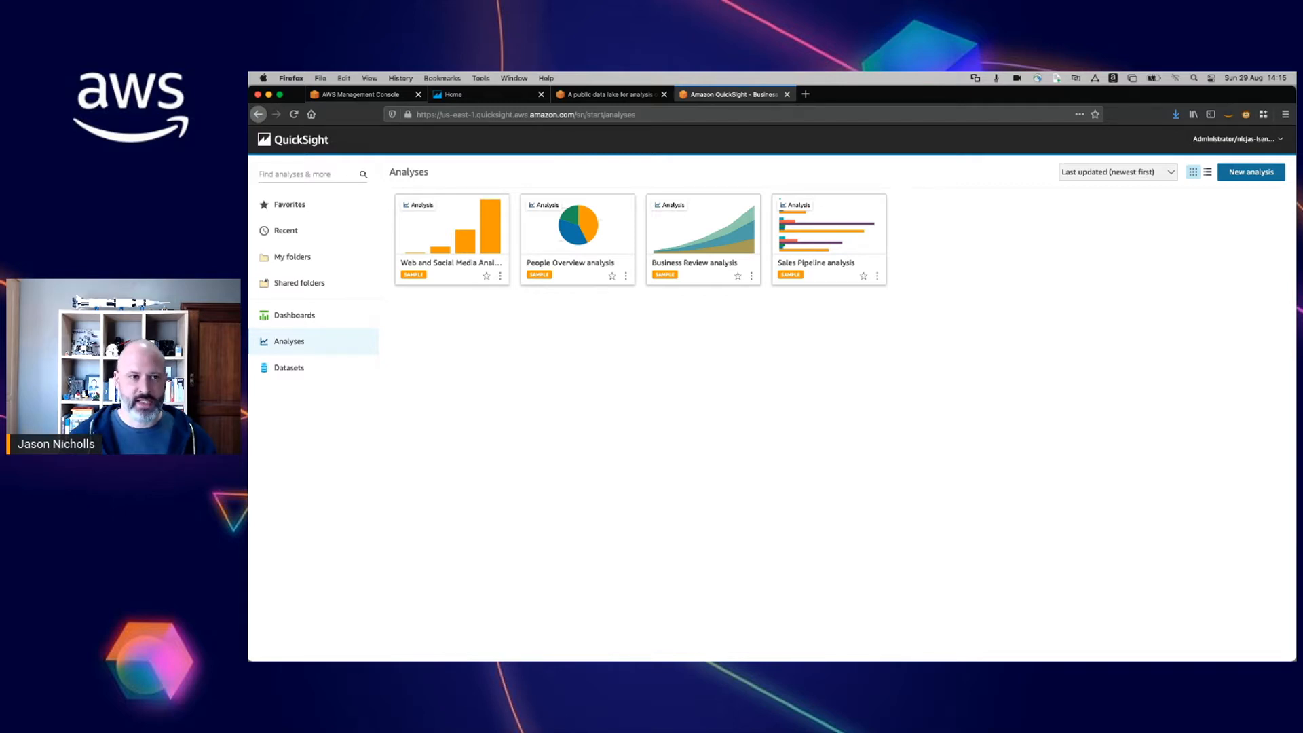
click(289, 367)
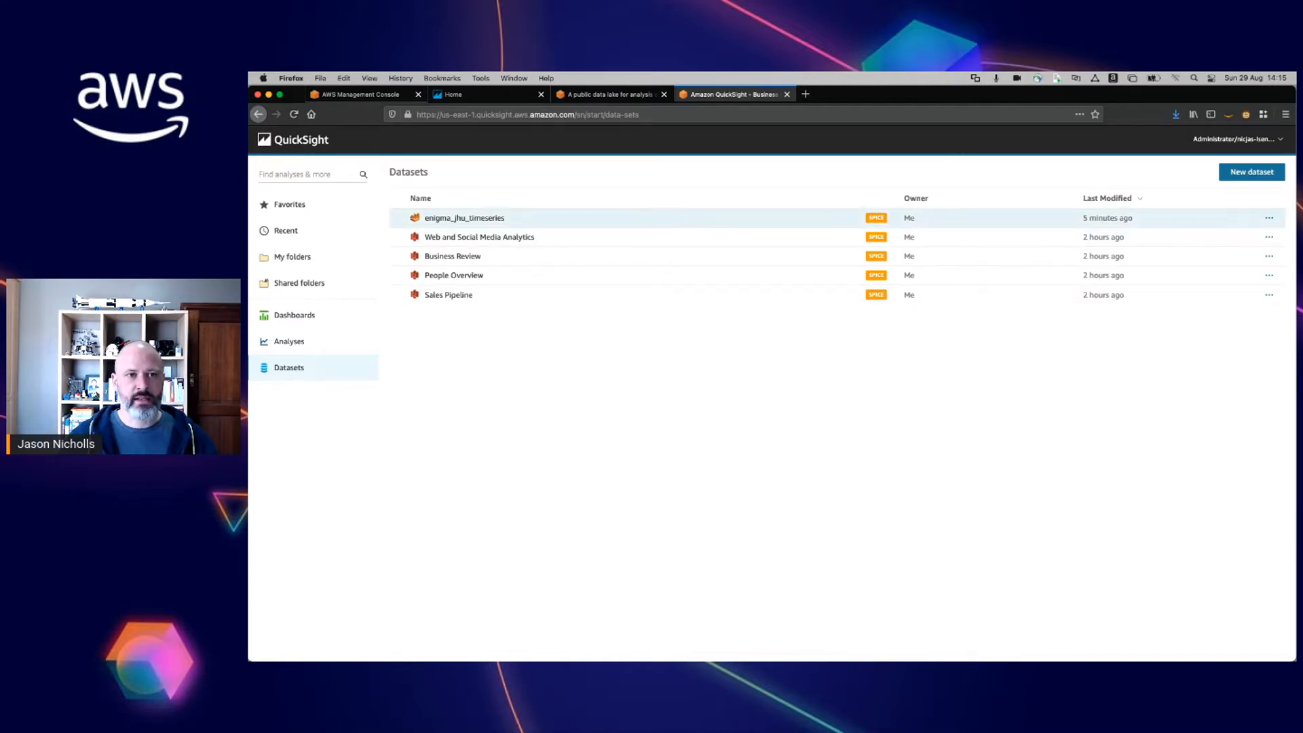
click(464, 217)
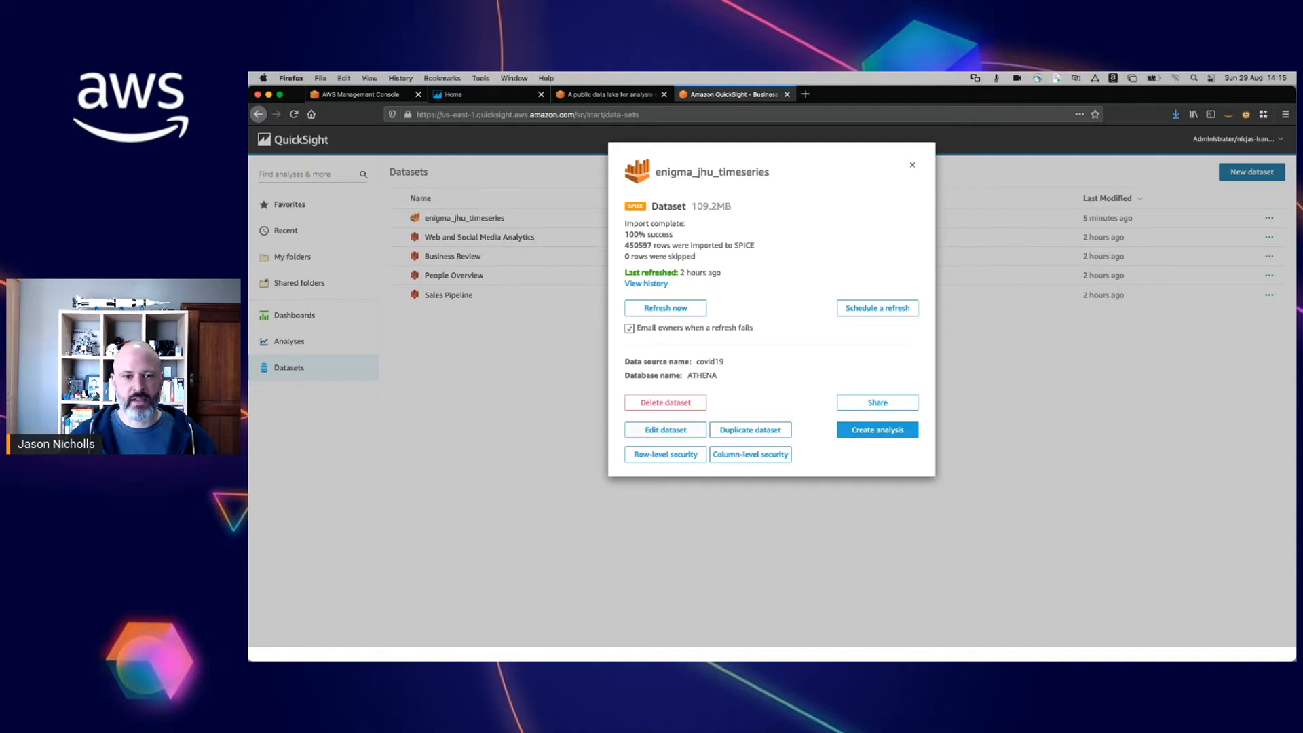
click(665, 429)
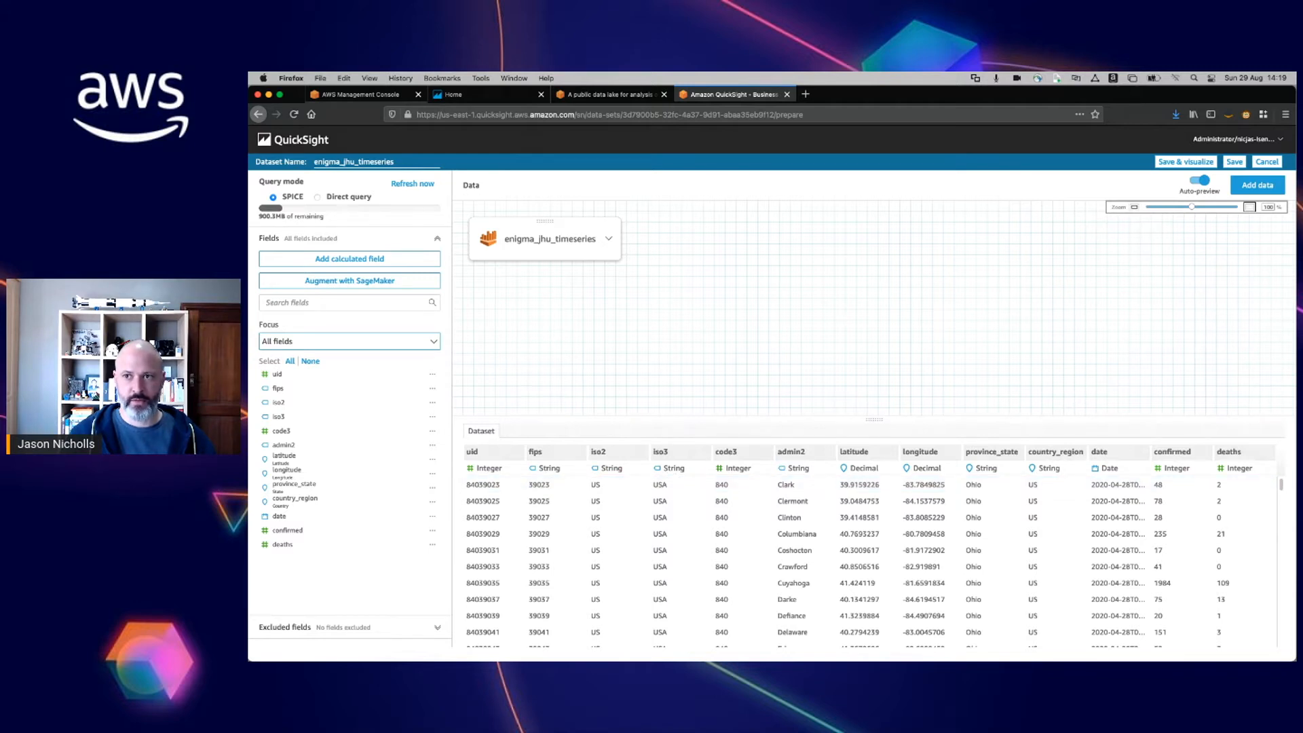
click(1184, 162)
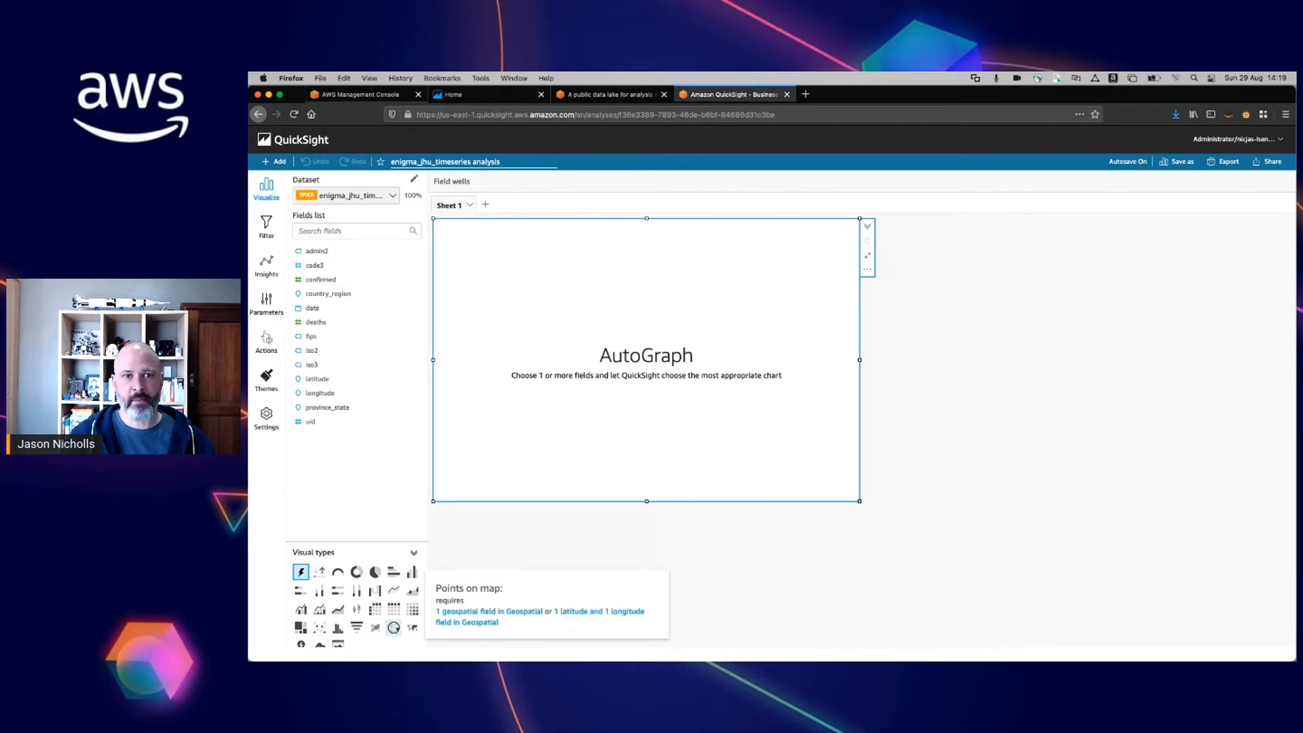
Step: Build a points-on-map visual with latitude and longitude as Geospatial, confirmed as Size and country_region as Color, and widen it to the full sheet
click(393, 626)
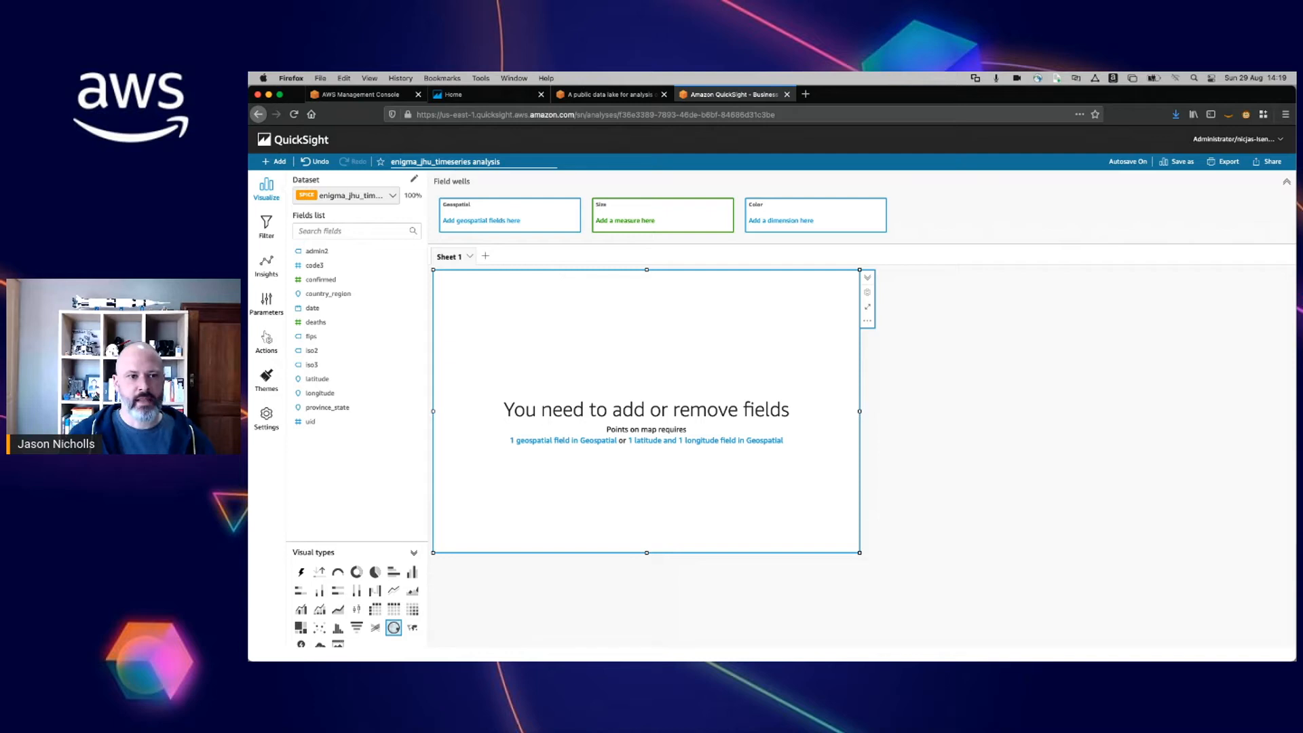
drag(317, 378, 502, 220)
drag(319, 393, 480, 224)
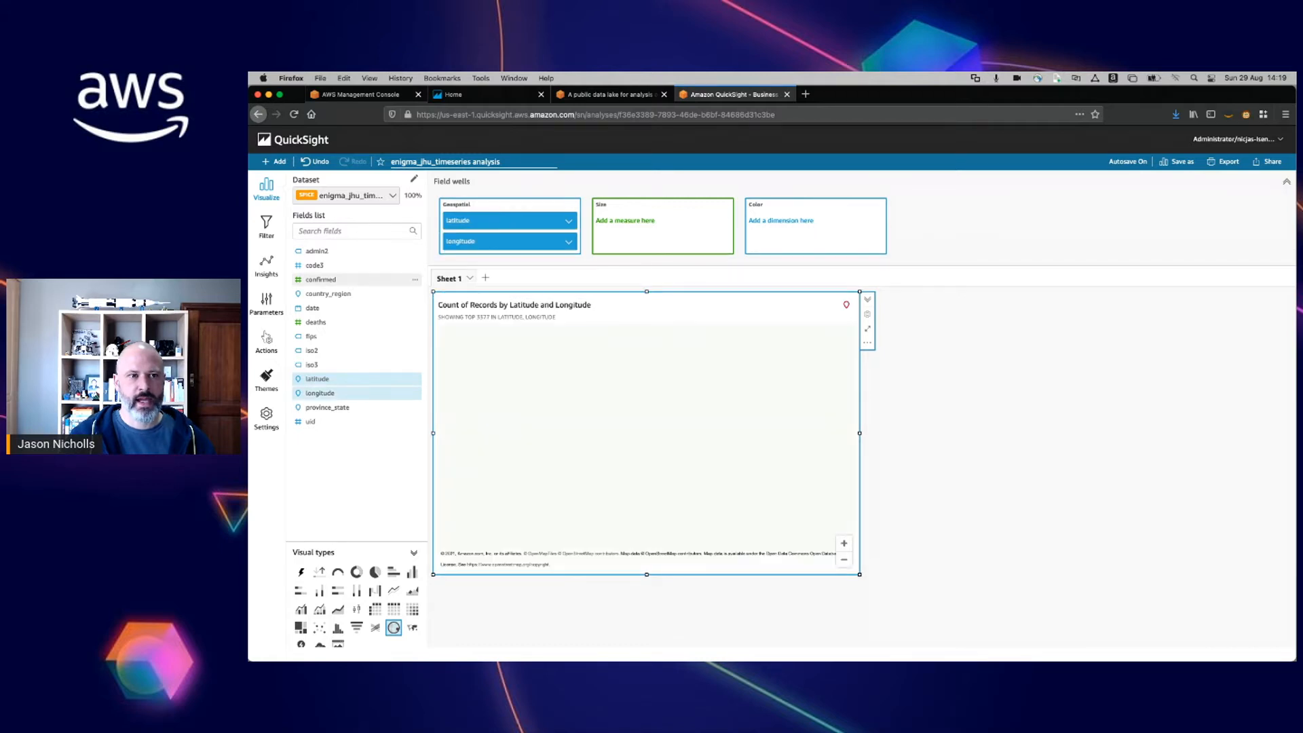
drag(320, 279, 629, 227)
drag(327, 293, 814, 220)
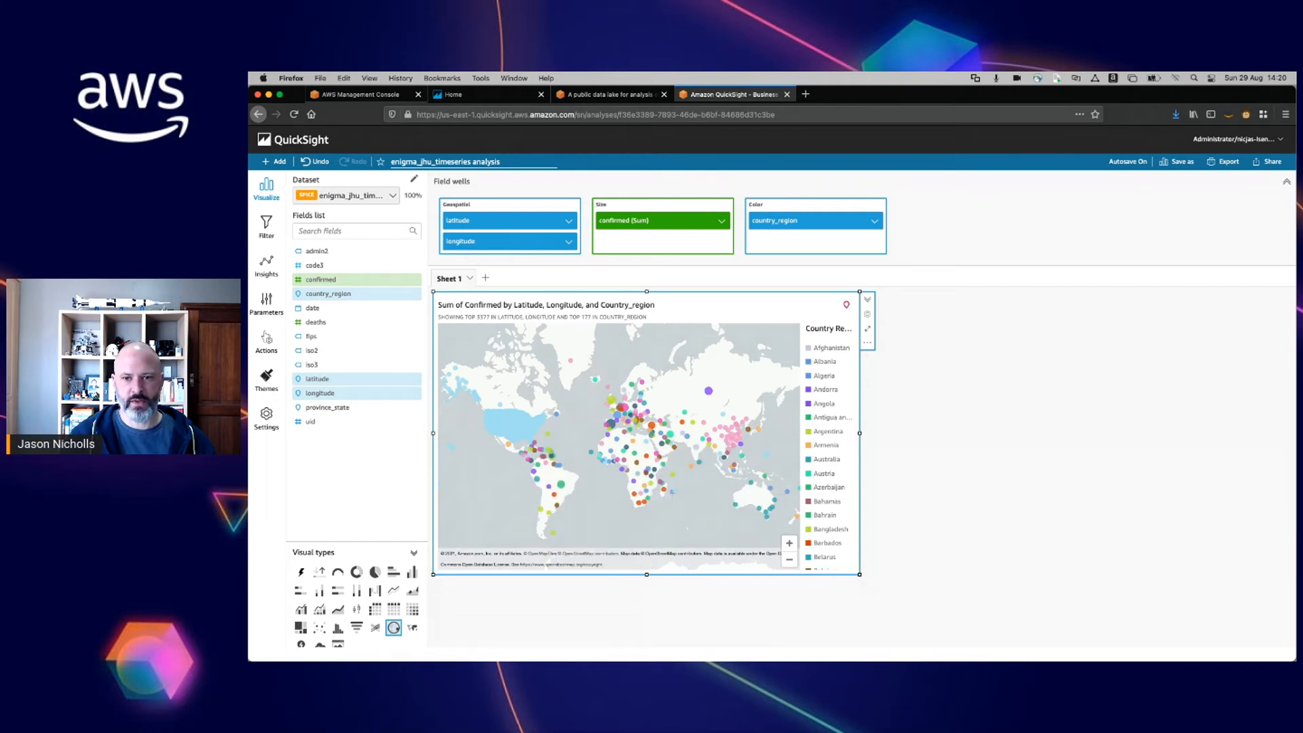
drag(859, 575, 861, 575)
drag(1262, 574, 1285, 575)
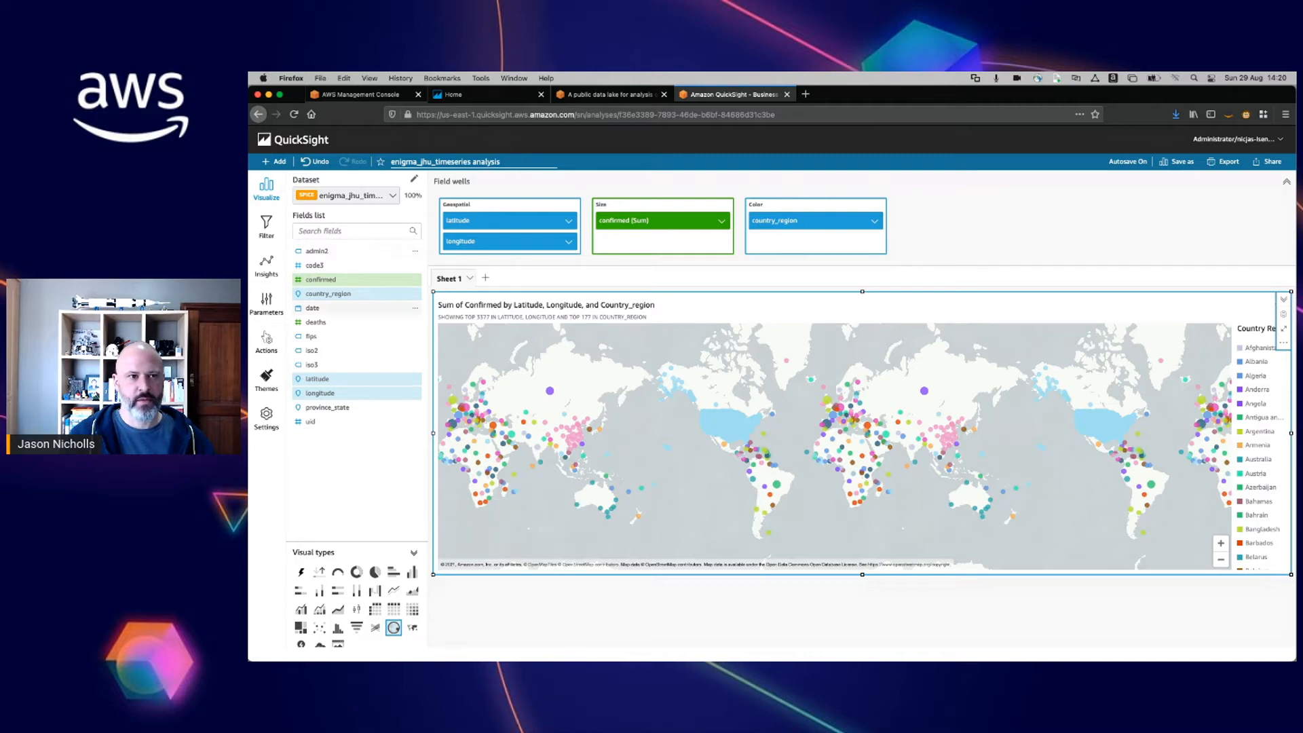
Step: Add a second visual to the sheet below the map
click(274, 161)
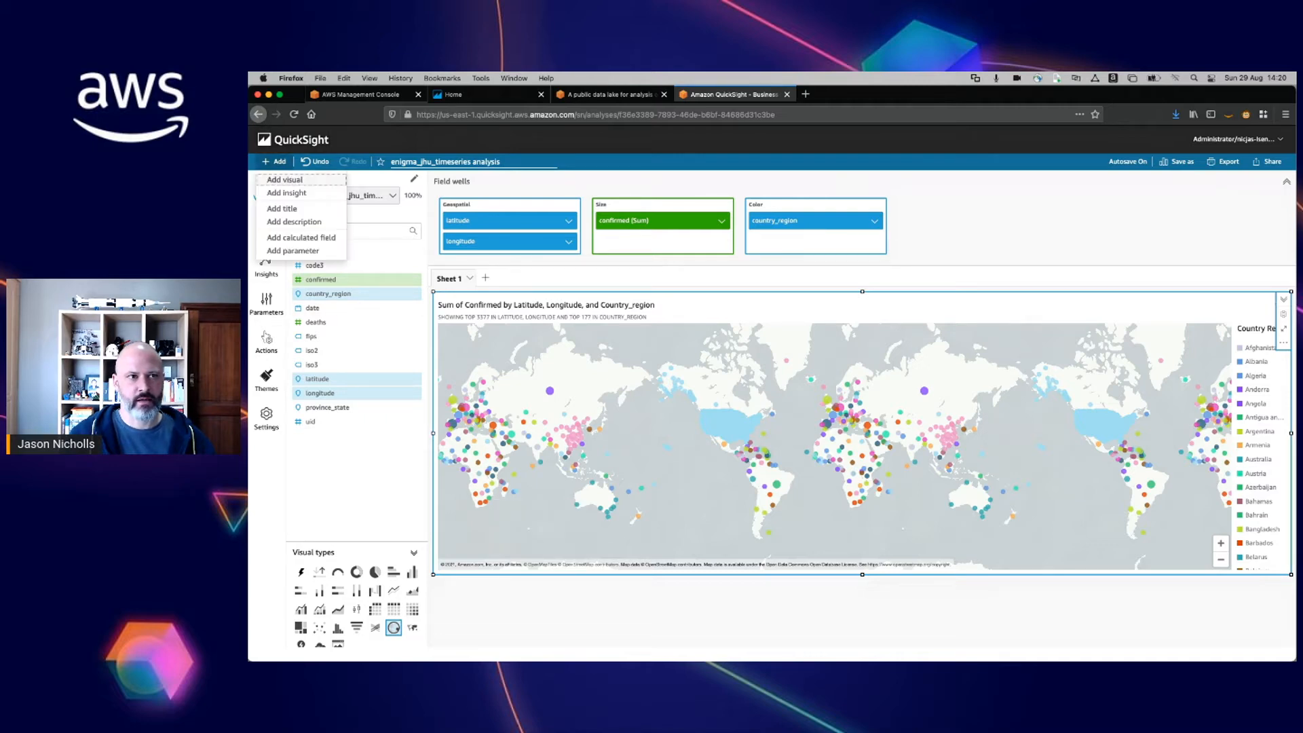
click(285, 179)
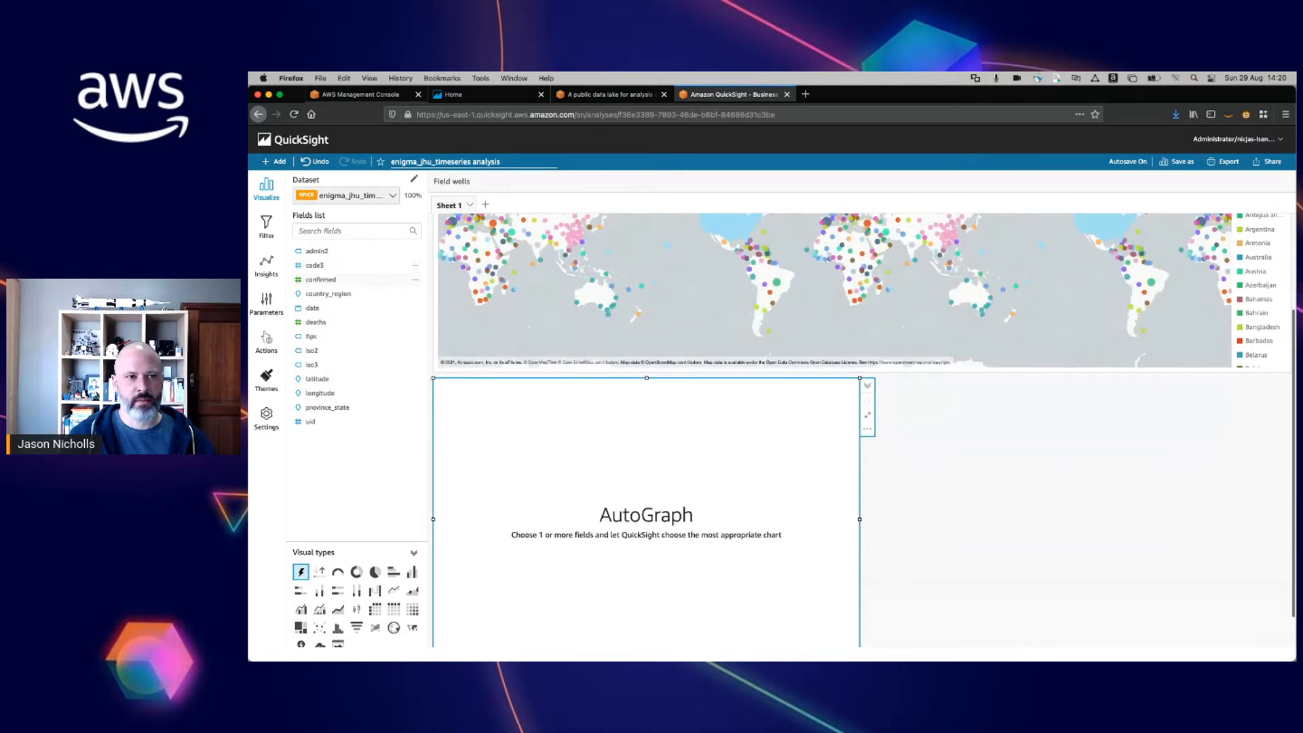
Step: Try to plot confirmed by date in the new visual with the automatic chart type
drag(319, 281, 610, 469)
drag(312, 308, 621, 531)
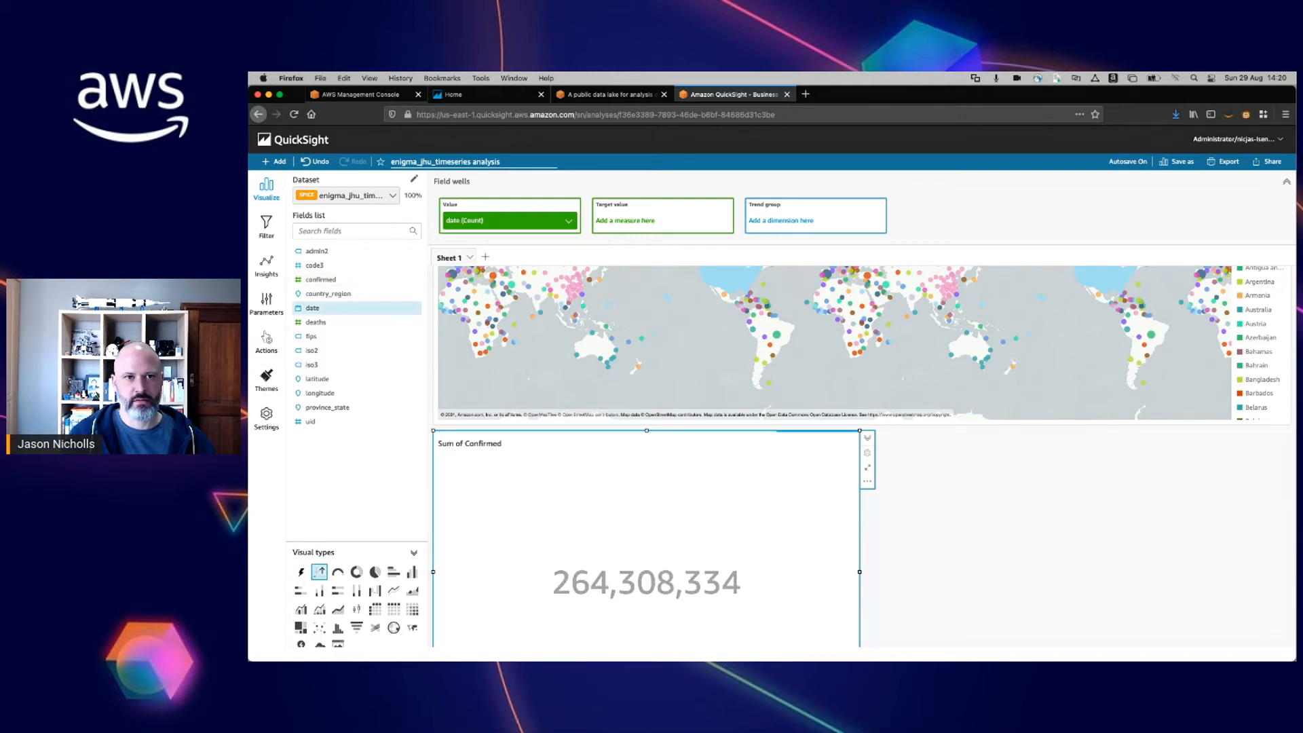
mouse_move(312, 307)
mouse_down()
mouse_move(490, 285)
mouse_move(357, 293)
mouse_move(382, 287)
mouse_move(322, 305)
mouse_up()
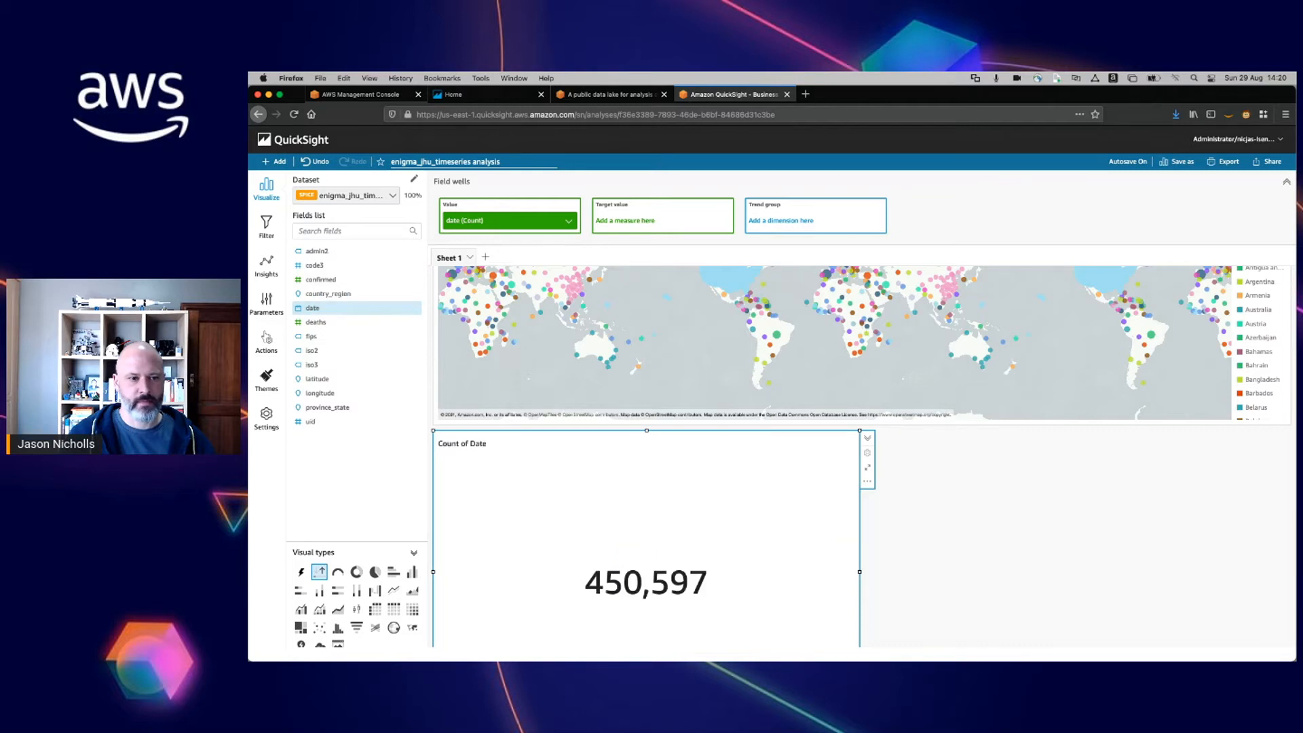
Step: Make the second visual a line chart with date on the X axis and confirmed as the value
click(394, 589)
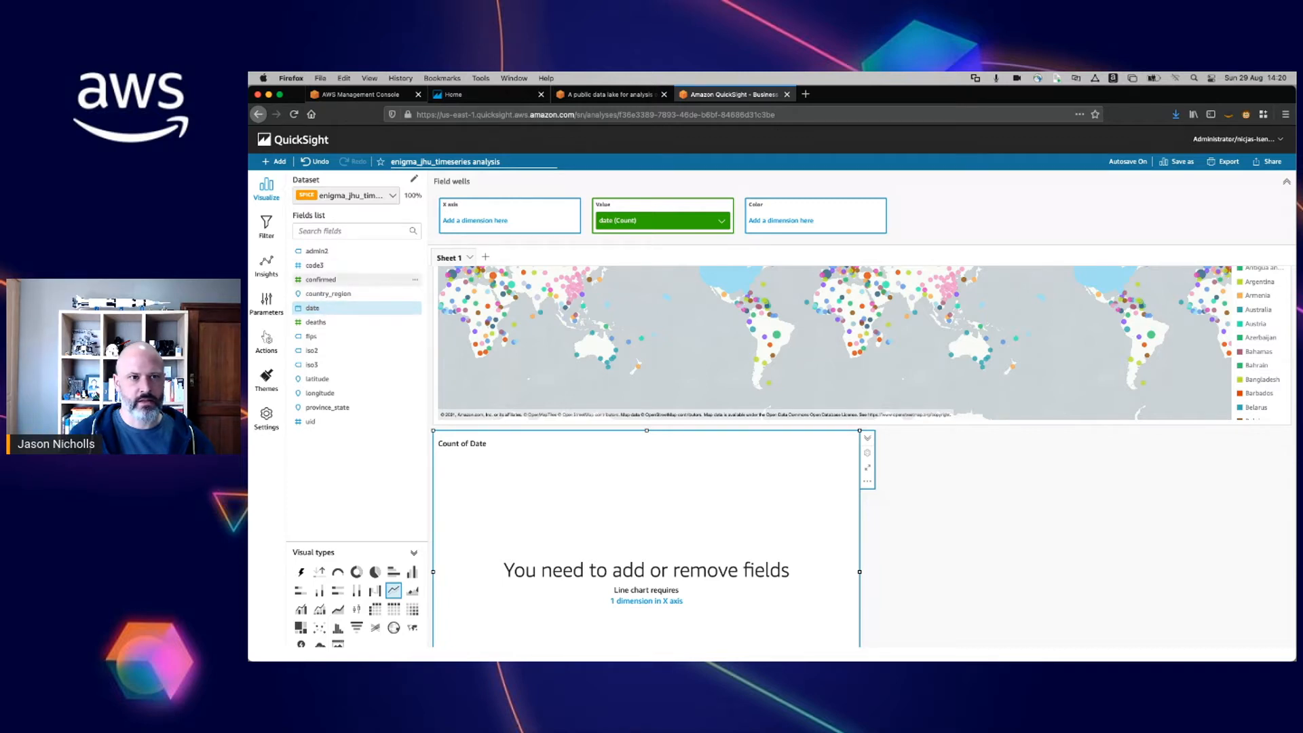
drag(320, 279, 683, 216)
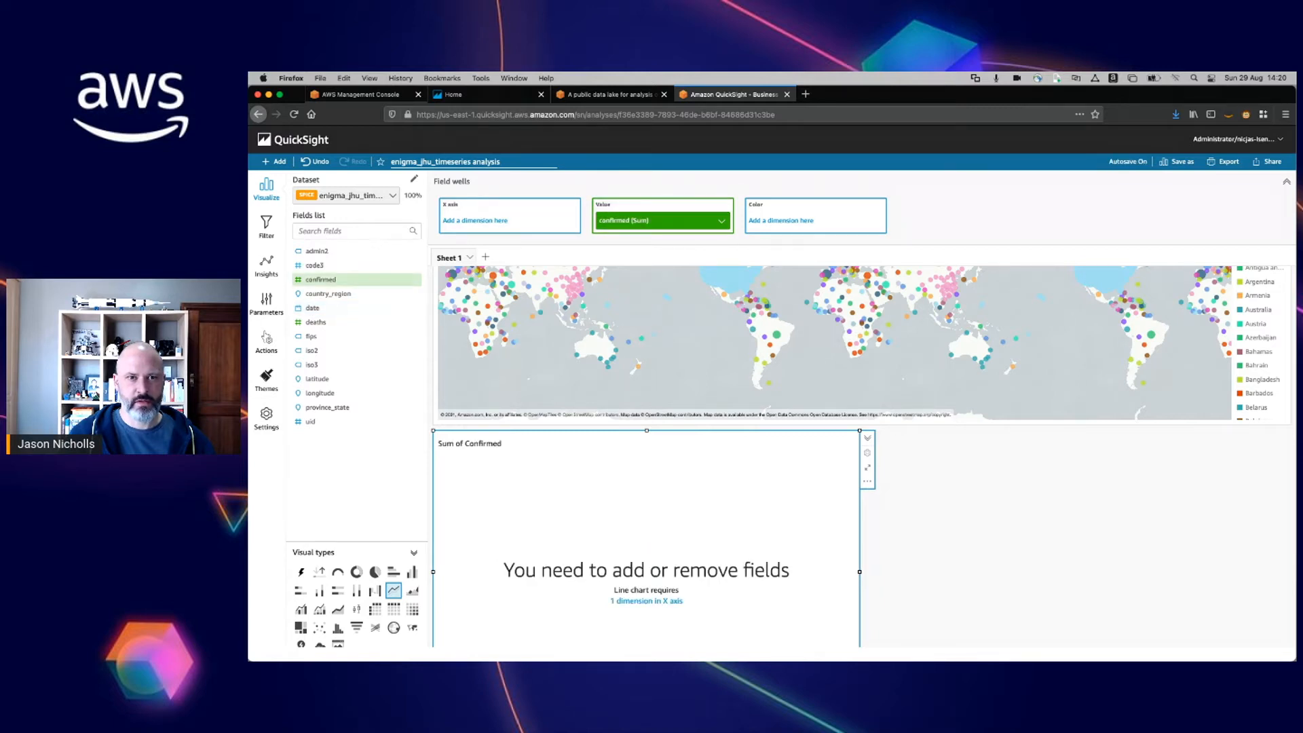
drag(313, 308, 498, 217)
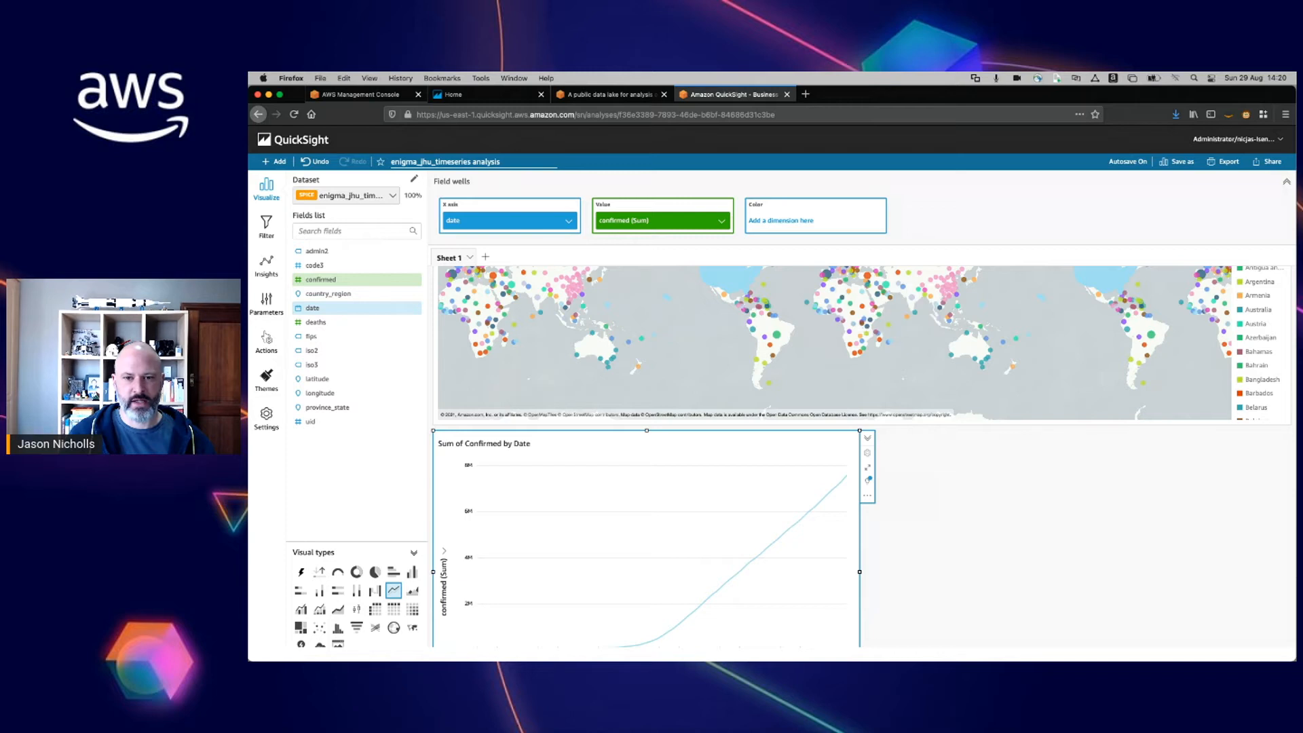
Step: Split the confirmed-by-date line chart by country by assigning country_region as its Color dimension
scroll(861, 455, down, 2)
scroll(862, 454, up, 5)
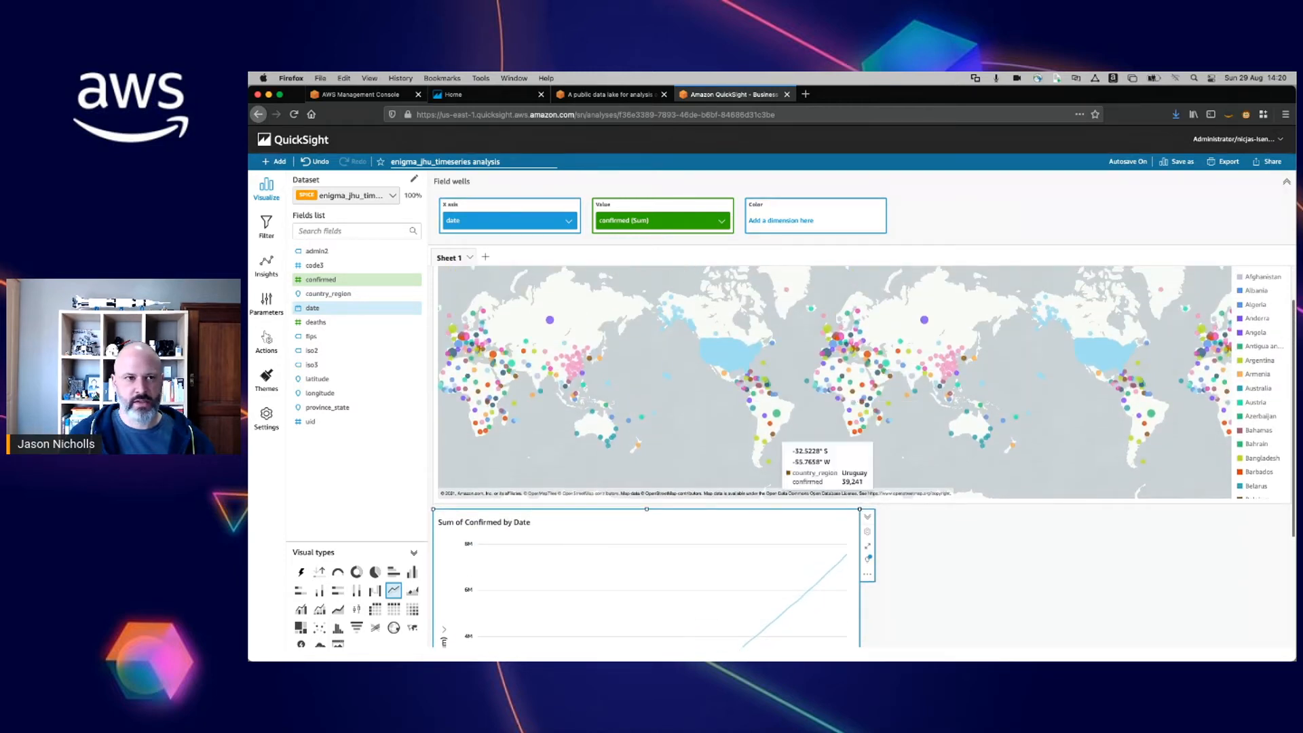
scroll(886, 385, down, 2)
mouse_move(886, 337)
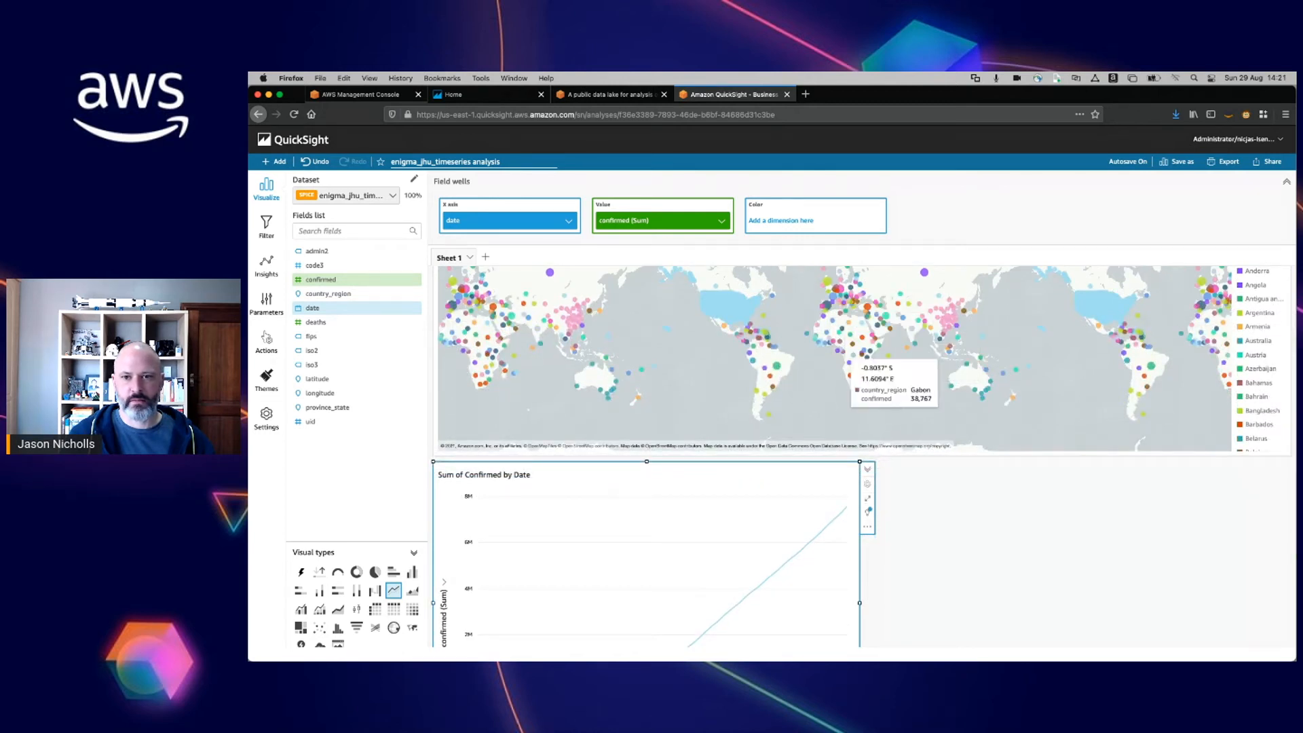
mouse_move(838, 308)
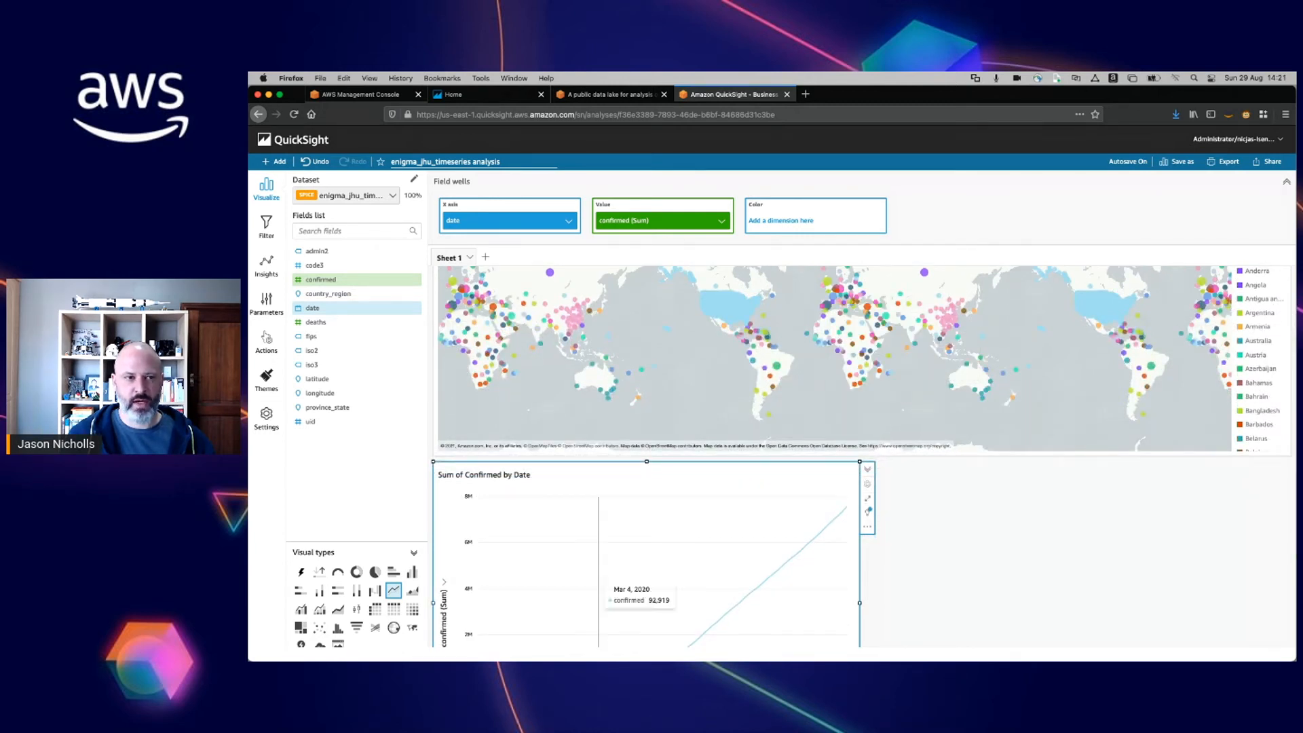
drag(328, 294, 814, 224)
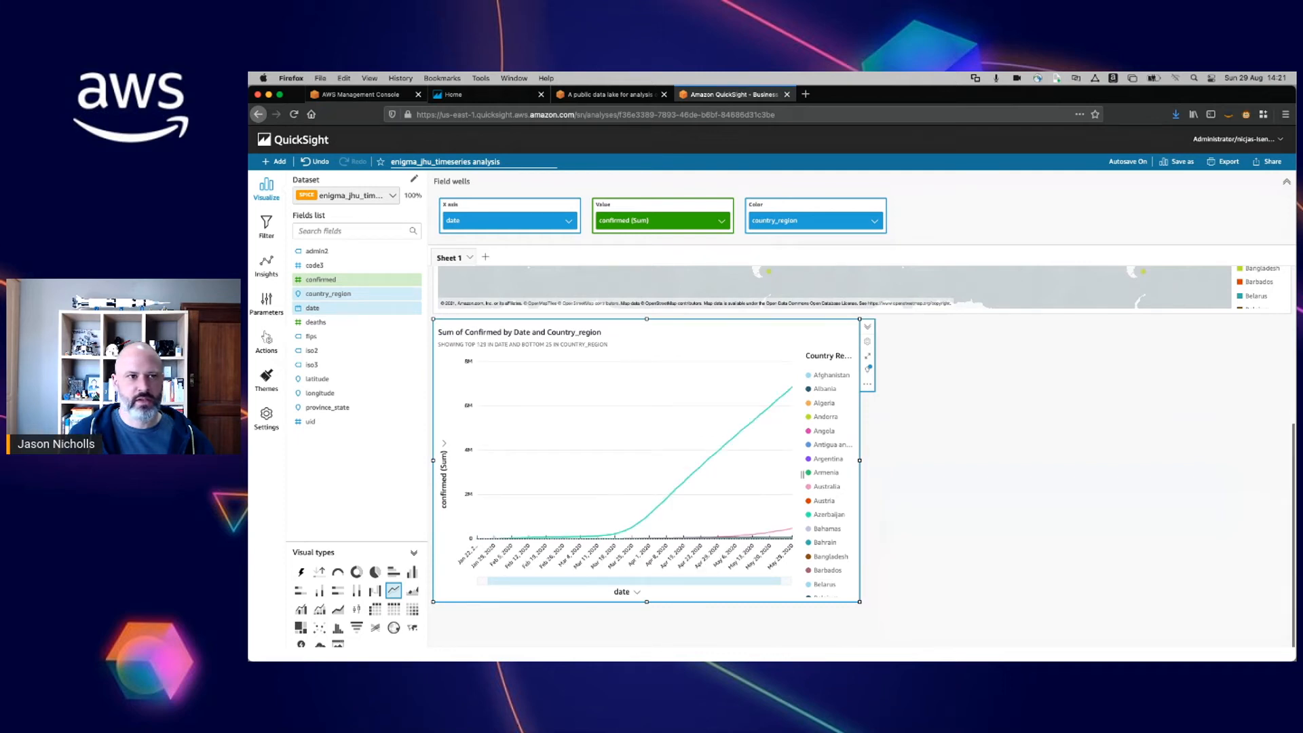
Step: Add a country_region filter to the line chart, keeping Filter list as its type
click(266, 226)
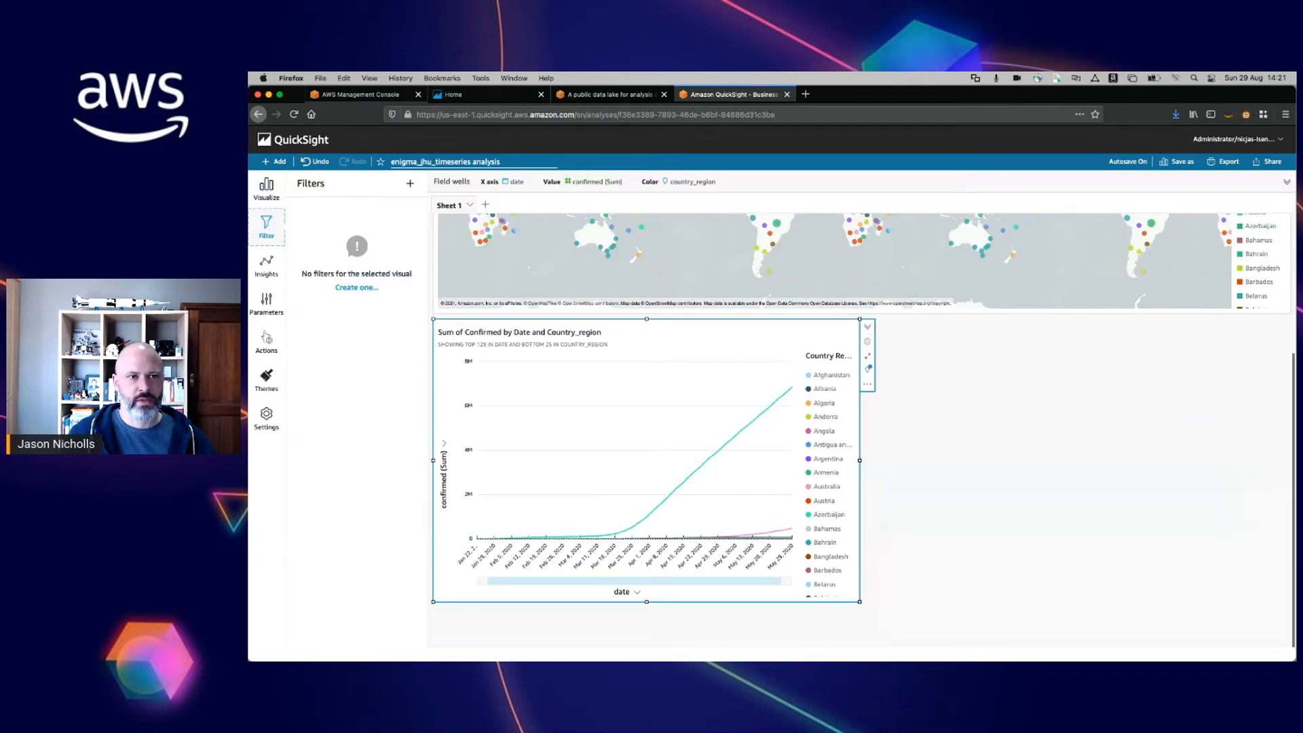
click(410, 183)
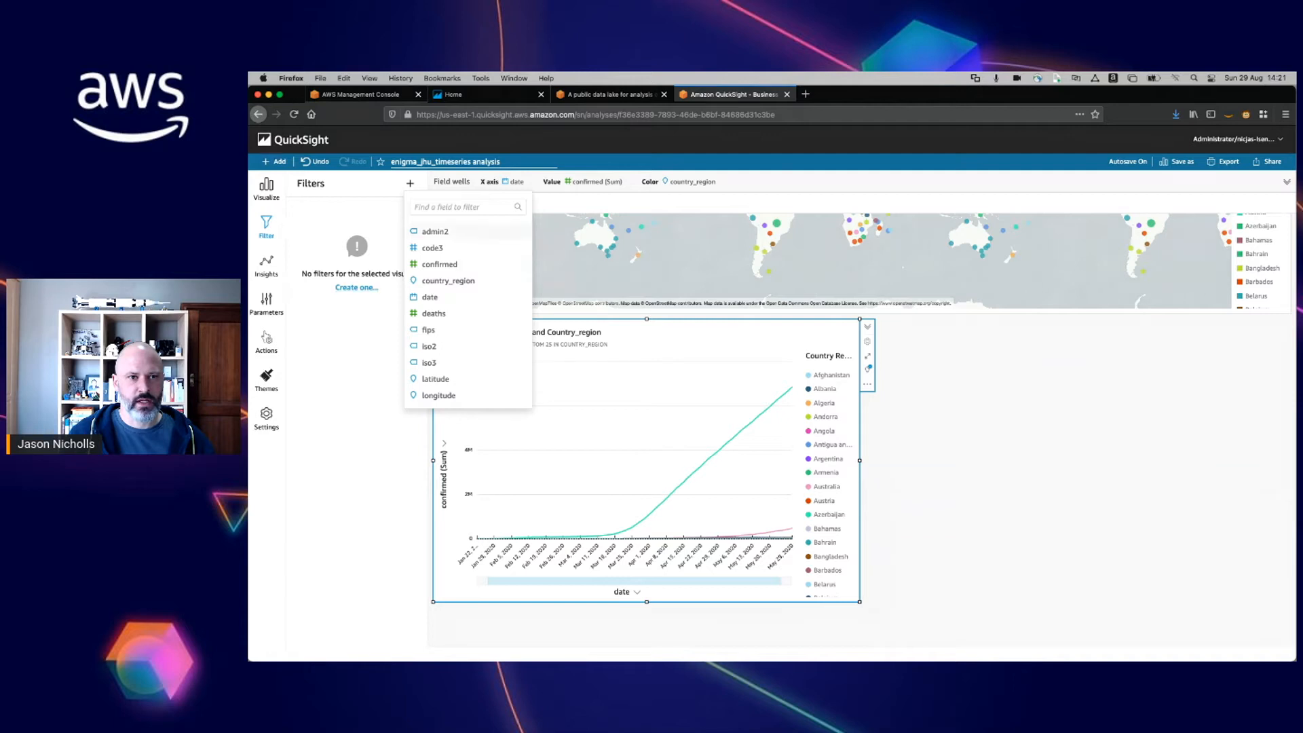
click(446, 280)
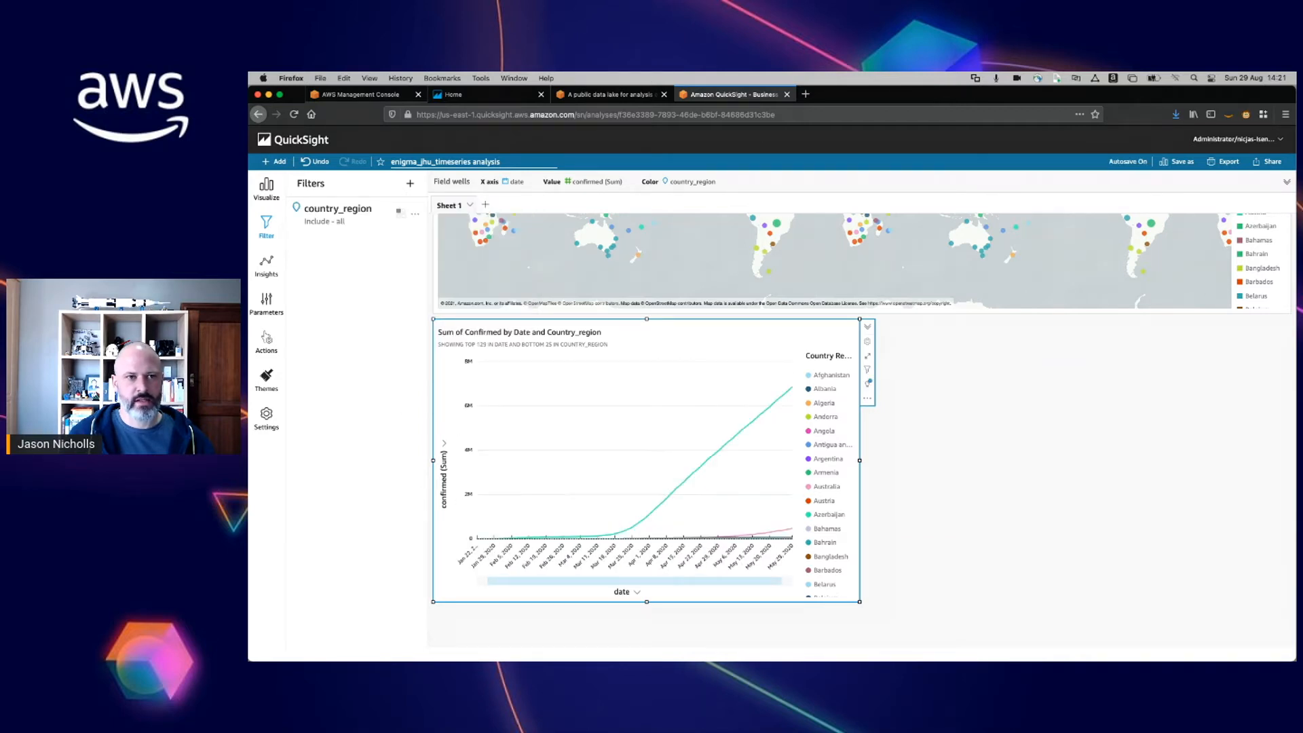
click(338, 209)
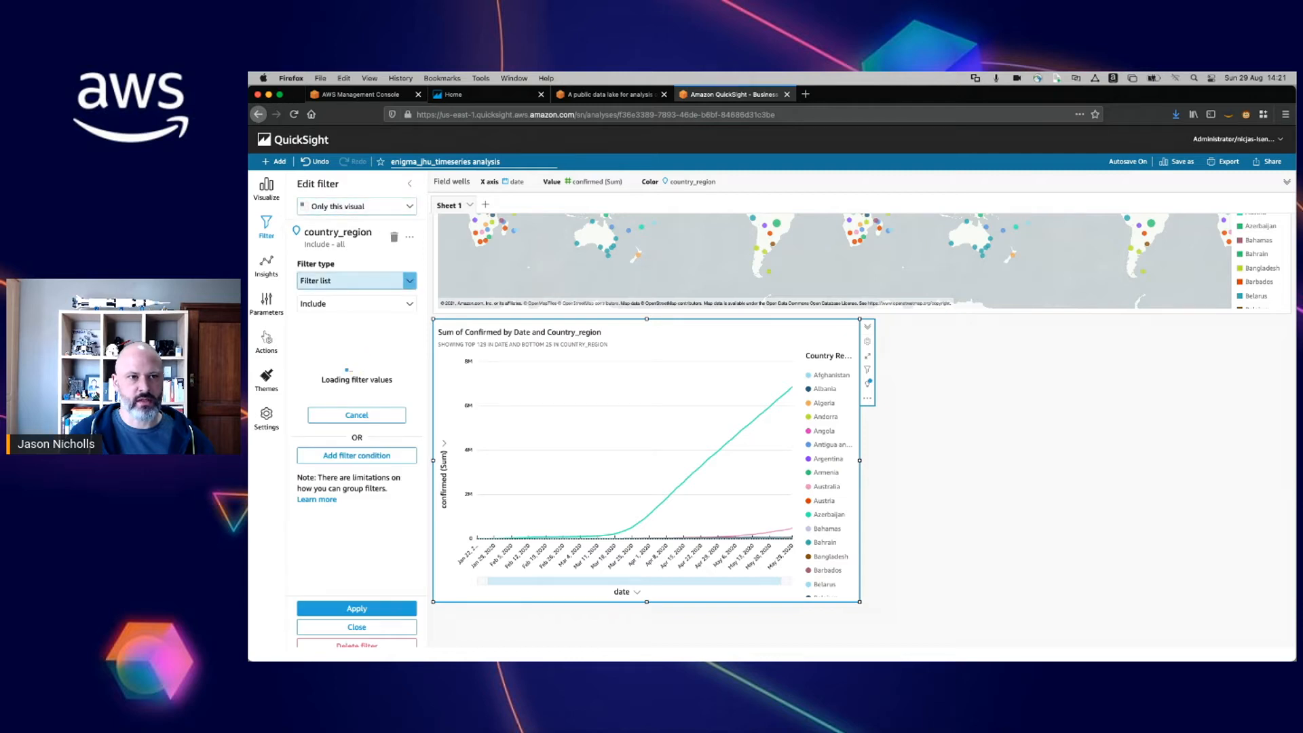
click(356, 280)
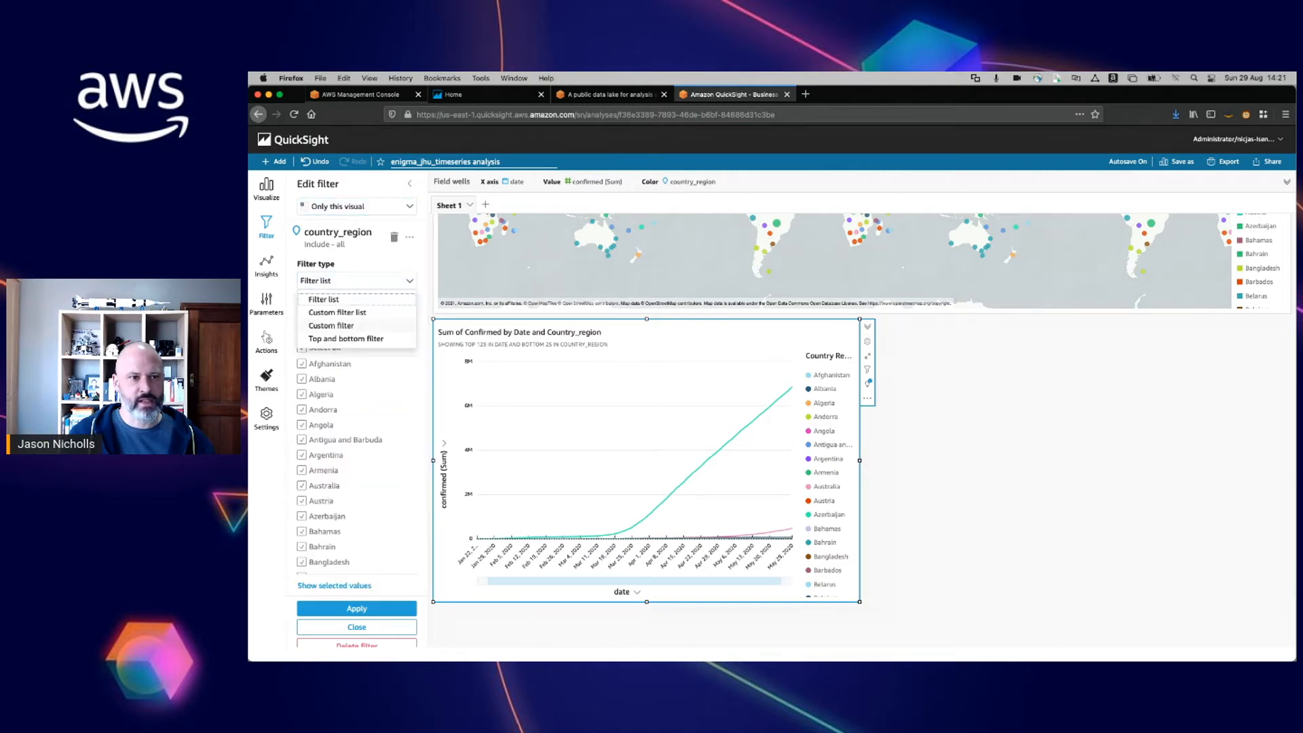
click(323, 299)
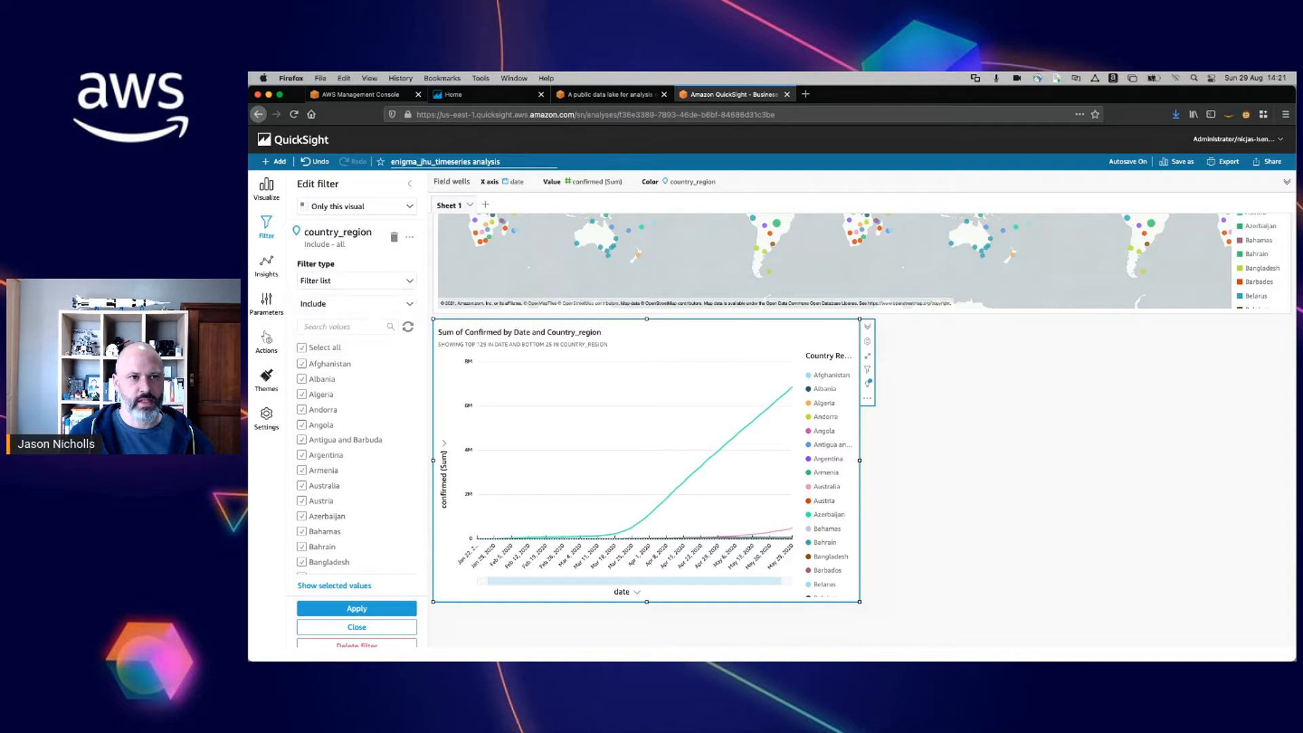
Step: Deselect all countries in the country_region filter and include only South Africa
click(302, 347)
click(344, 327)
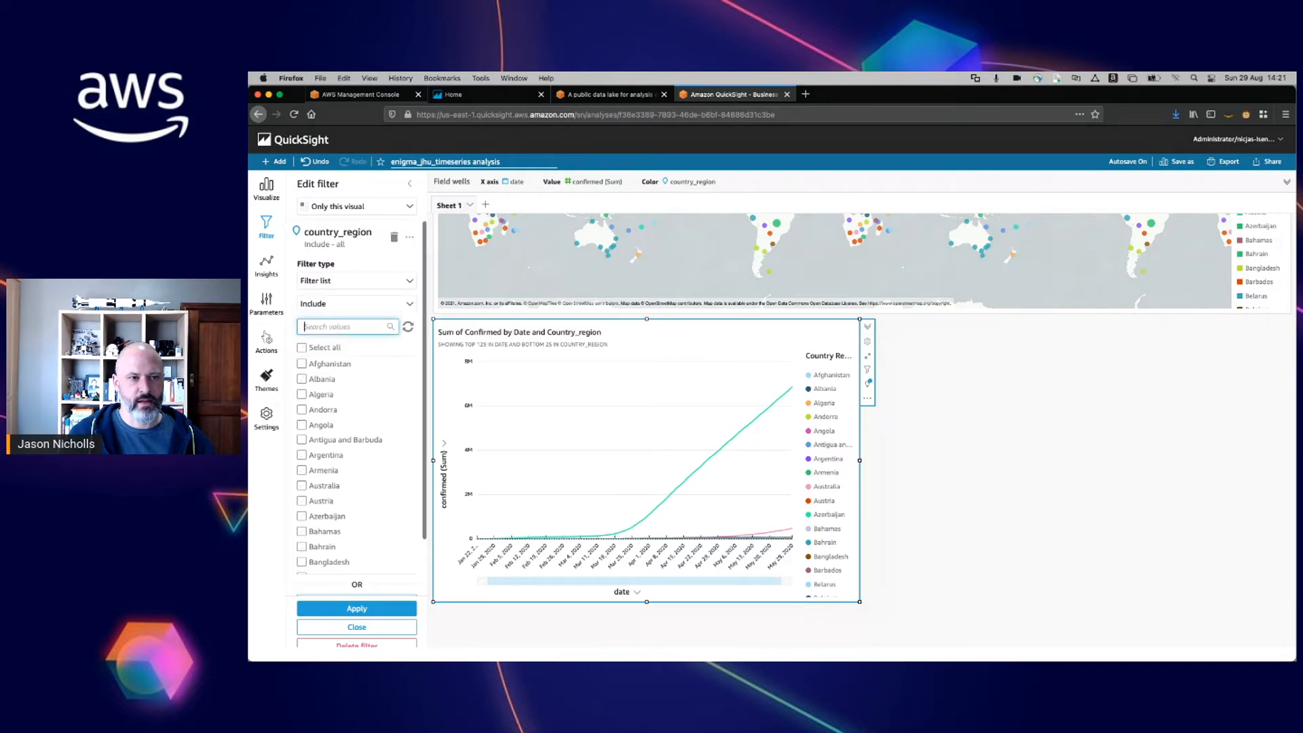
text(south africa)
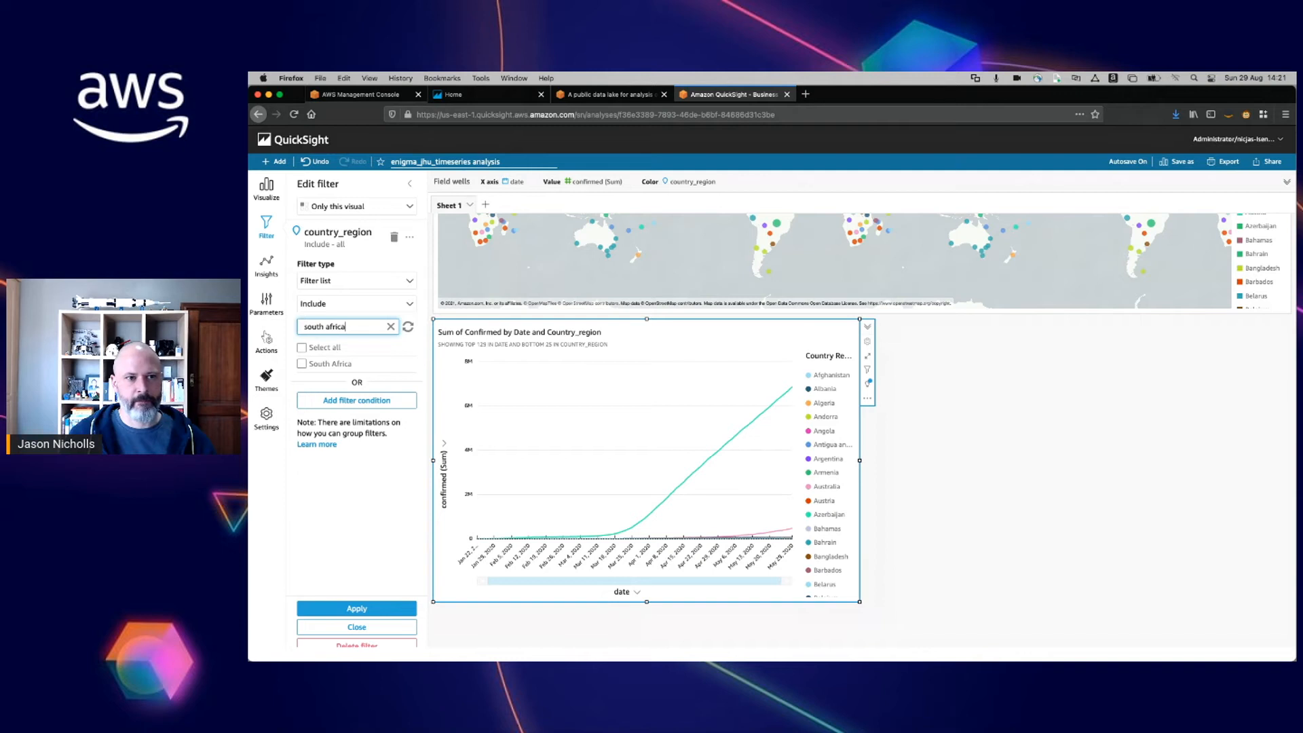
click(301, 363)
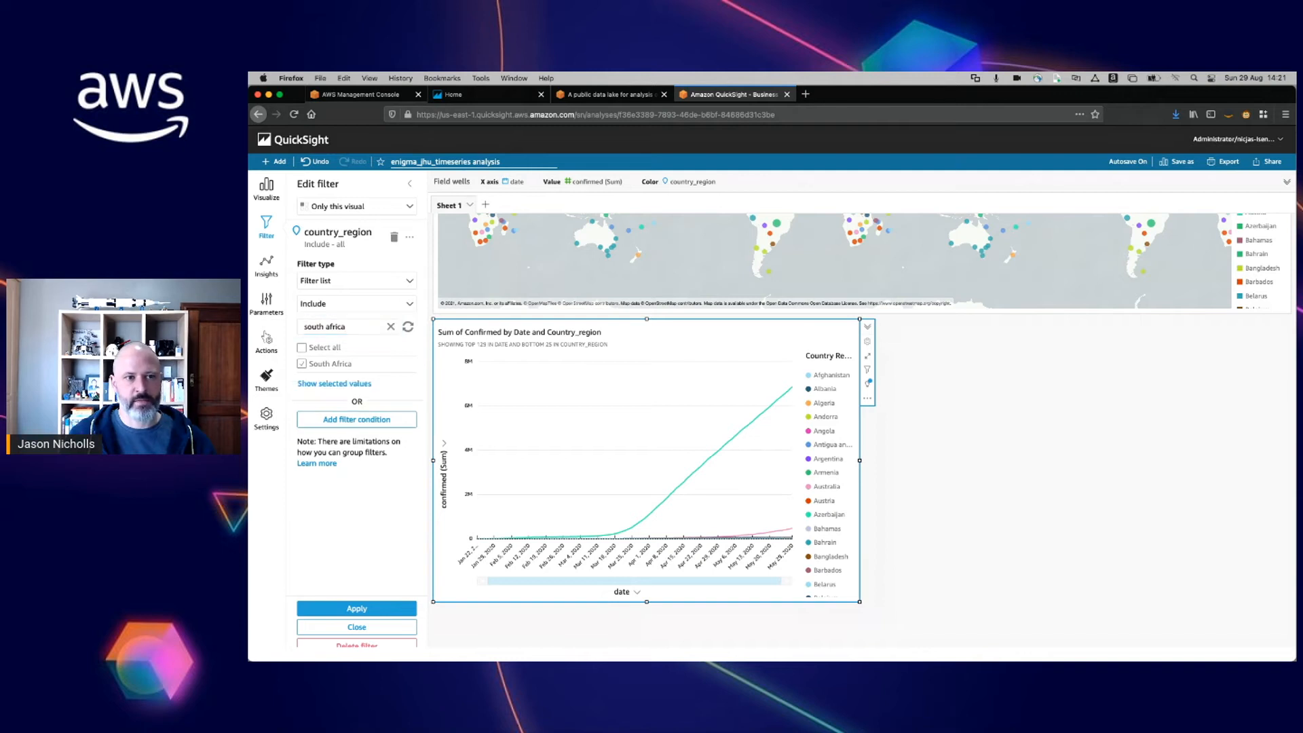
Step: Find Namibia and Nigeria in the filter values and include both countries
drag(349, 327, 277, 329)
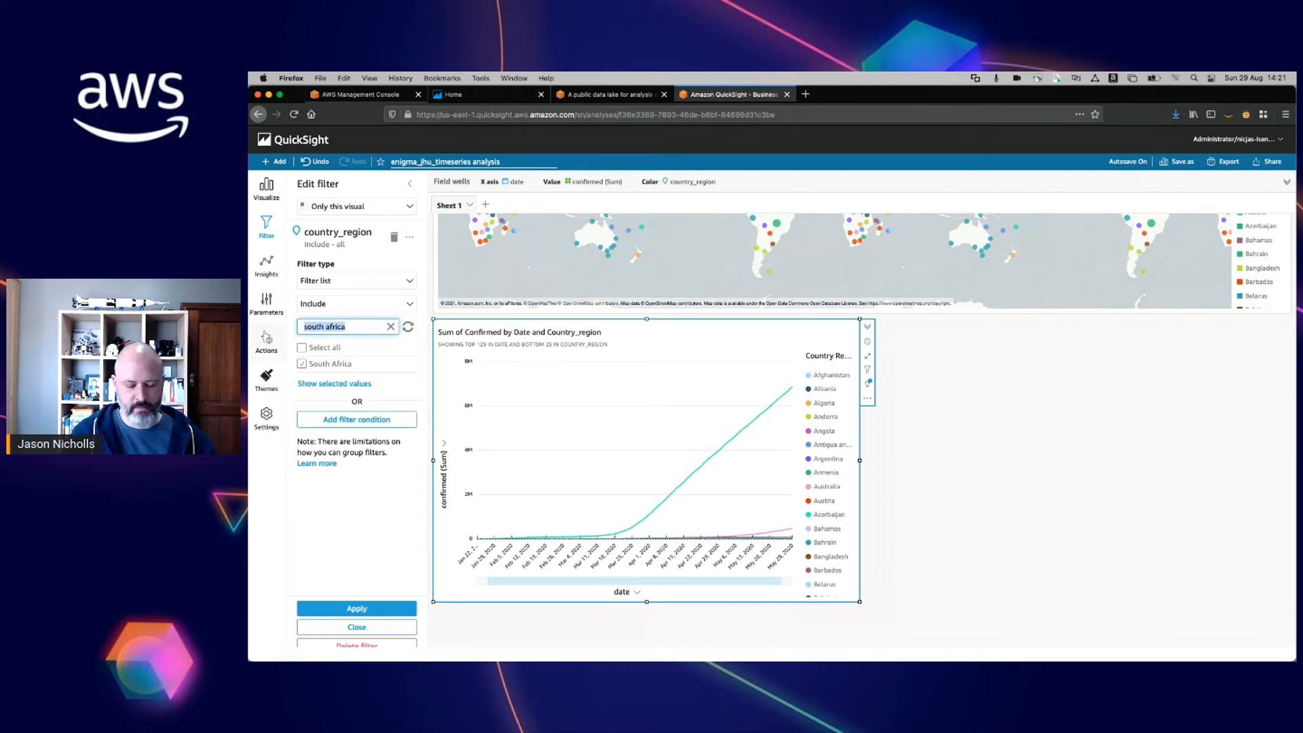
text(na)
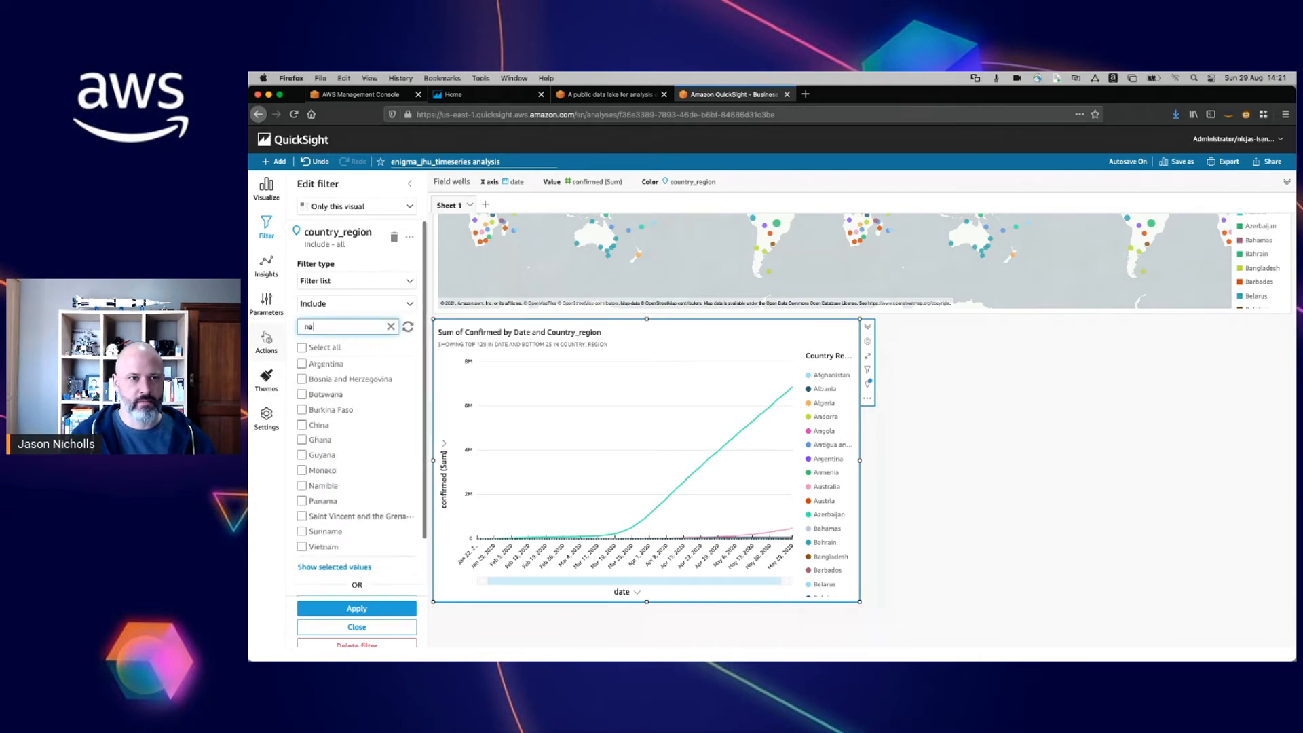
text(m)
key(BackSpace)
key(BackSpace)
text(i)
text(geri)
text(a)
Step: Find Kenya in the filter values and include it as well
key(BackSpace)
key(BackSpace)
key(BackSpace)
key(BackSpace)
key(BackSpace)
key(BackSpace)
key(BackSpace)
text(kenya)
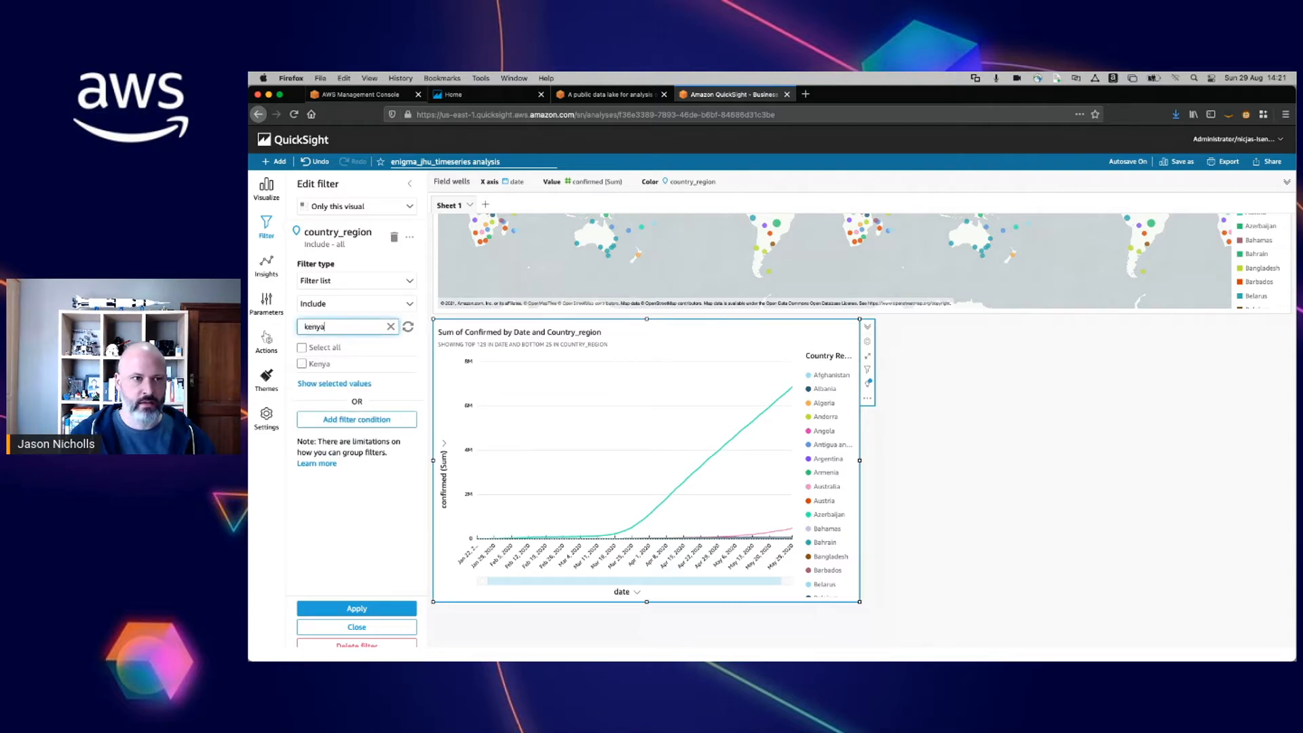
click(302, 363)
Step: Include Botswana in the country_region filter and apply the filter to the line chart
click(339, 326)
key(super+a)
text(botswana)
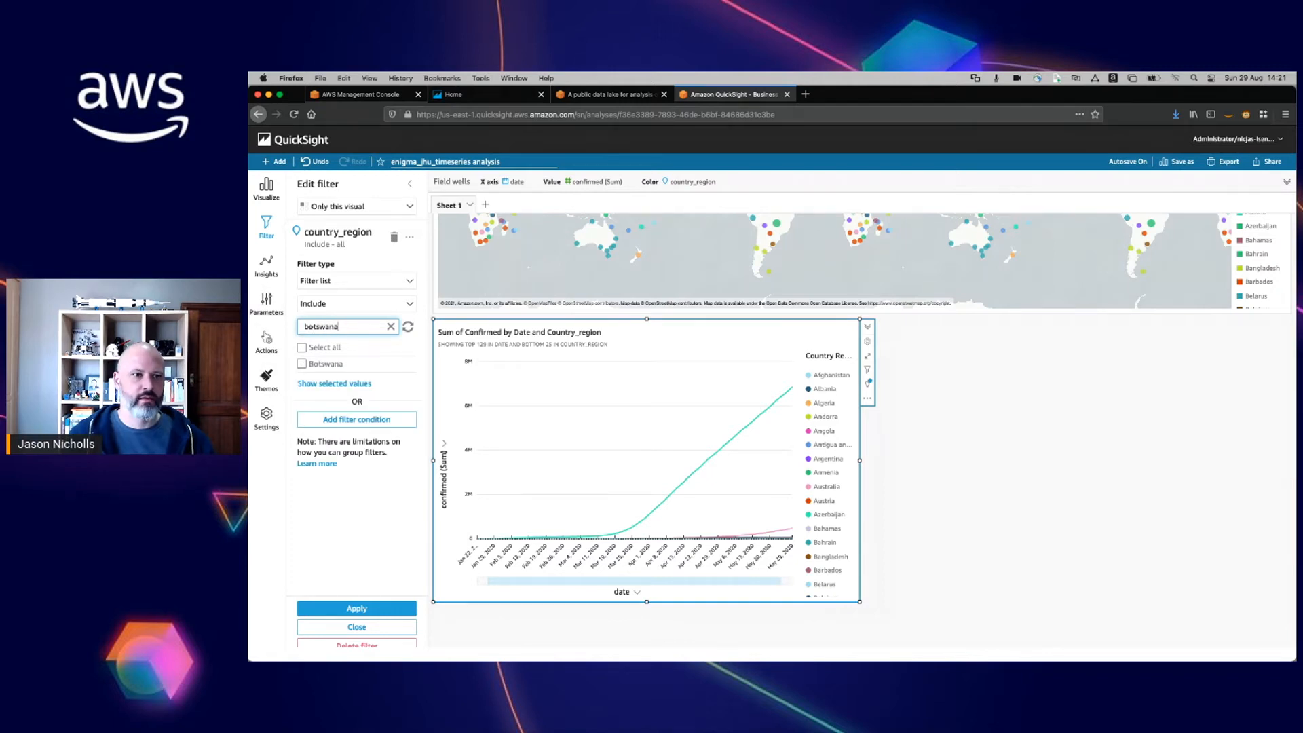
click(301, 364)
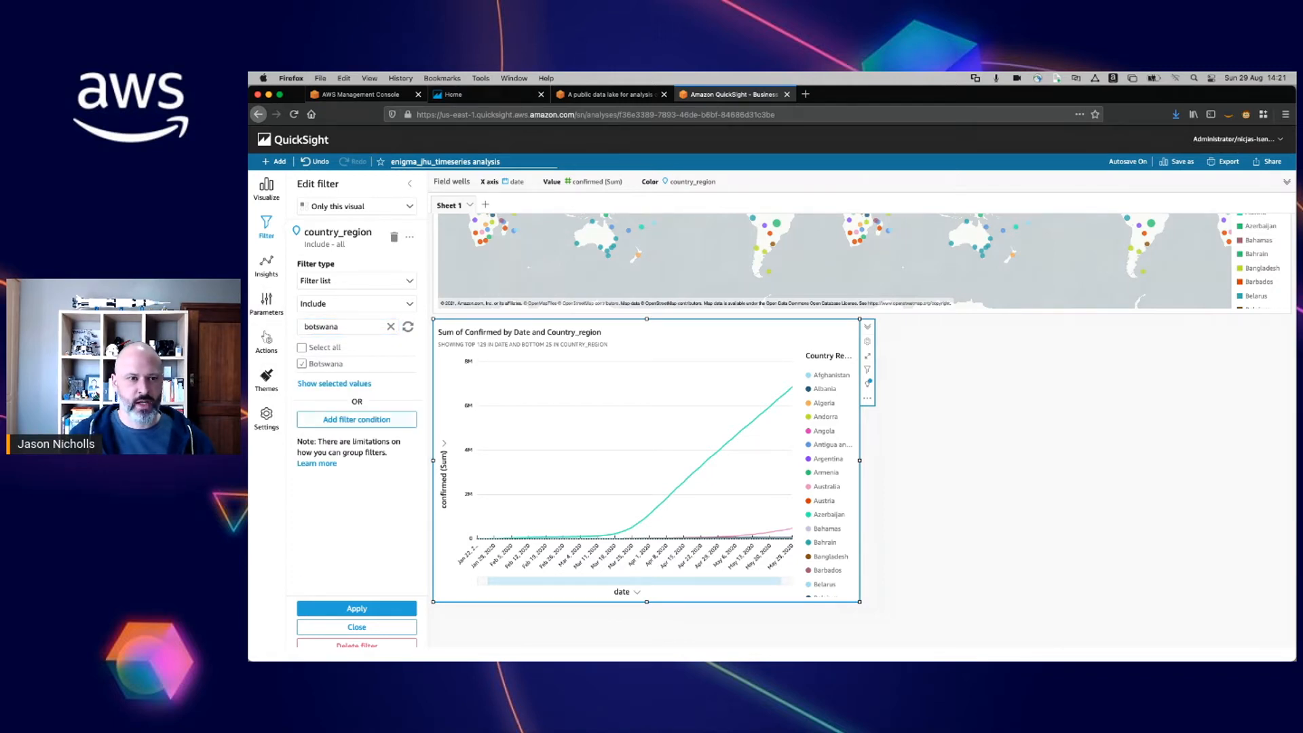
click(357, 608)
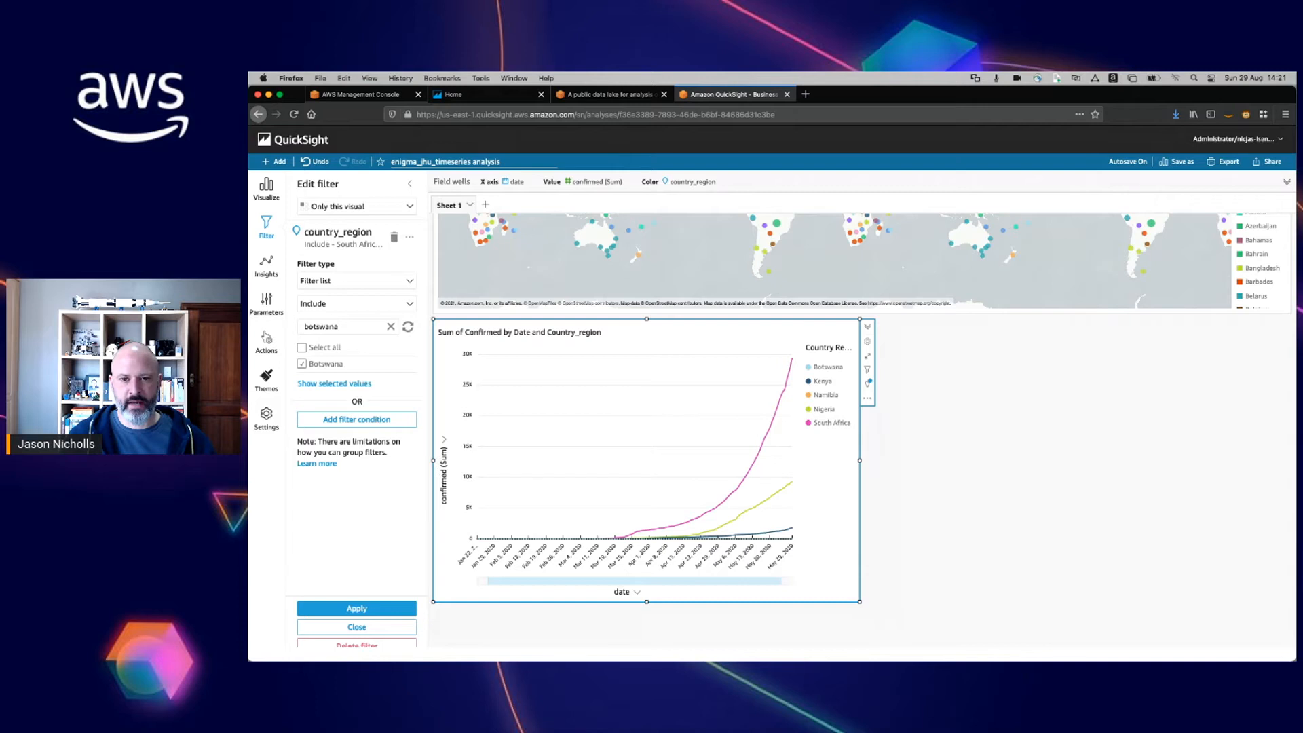
mouse_move(786, 388)
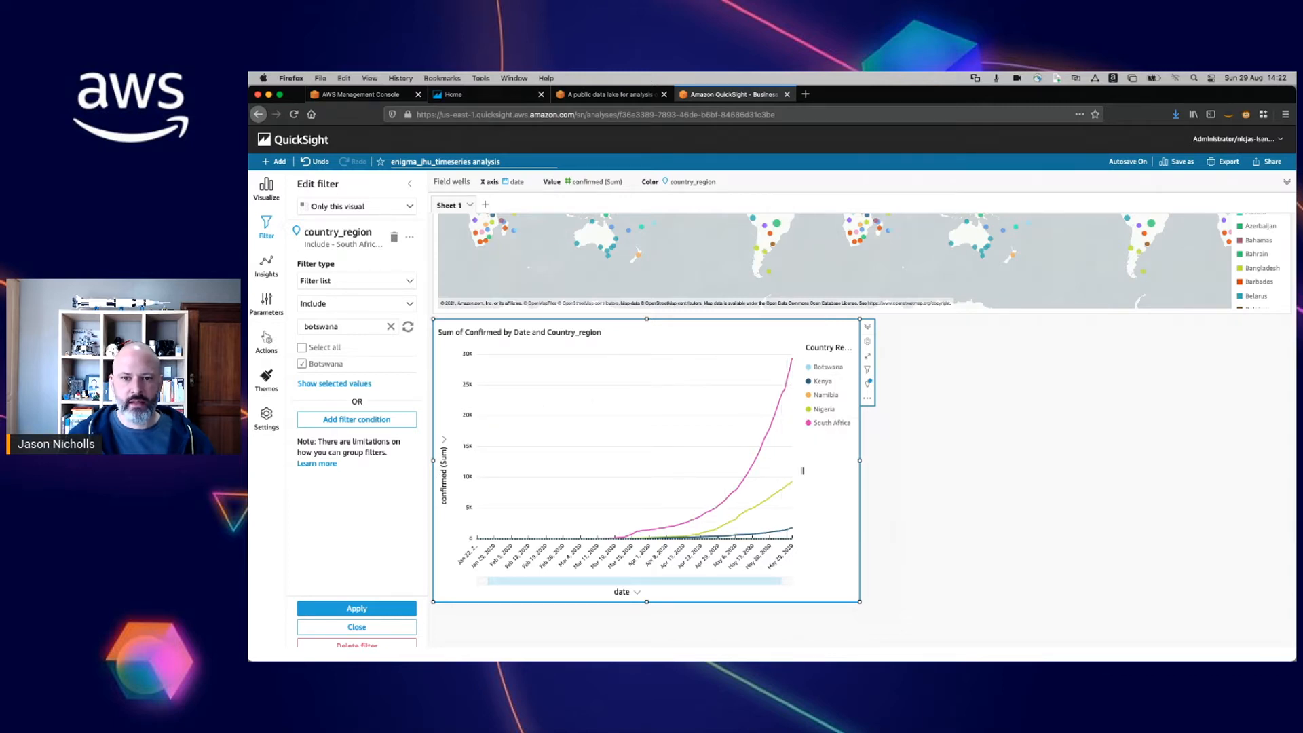
click(867, 398)
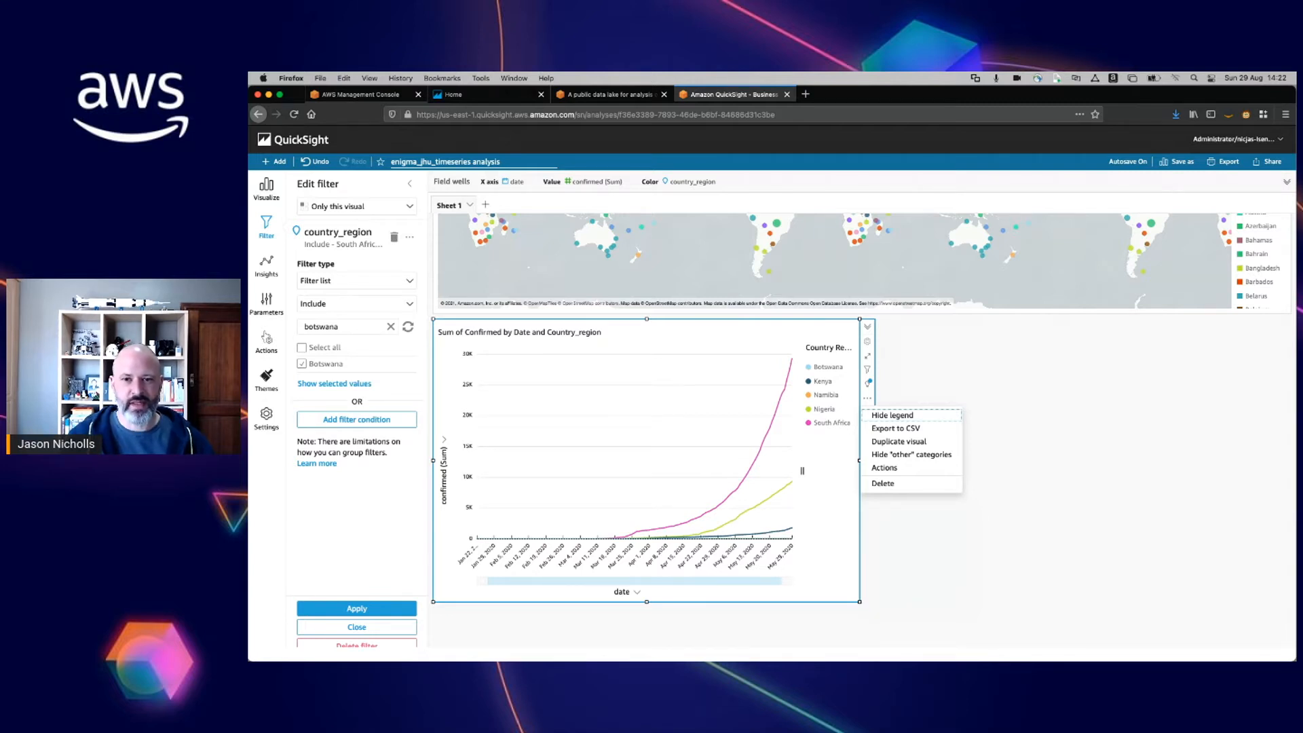
key(Escape)
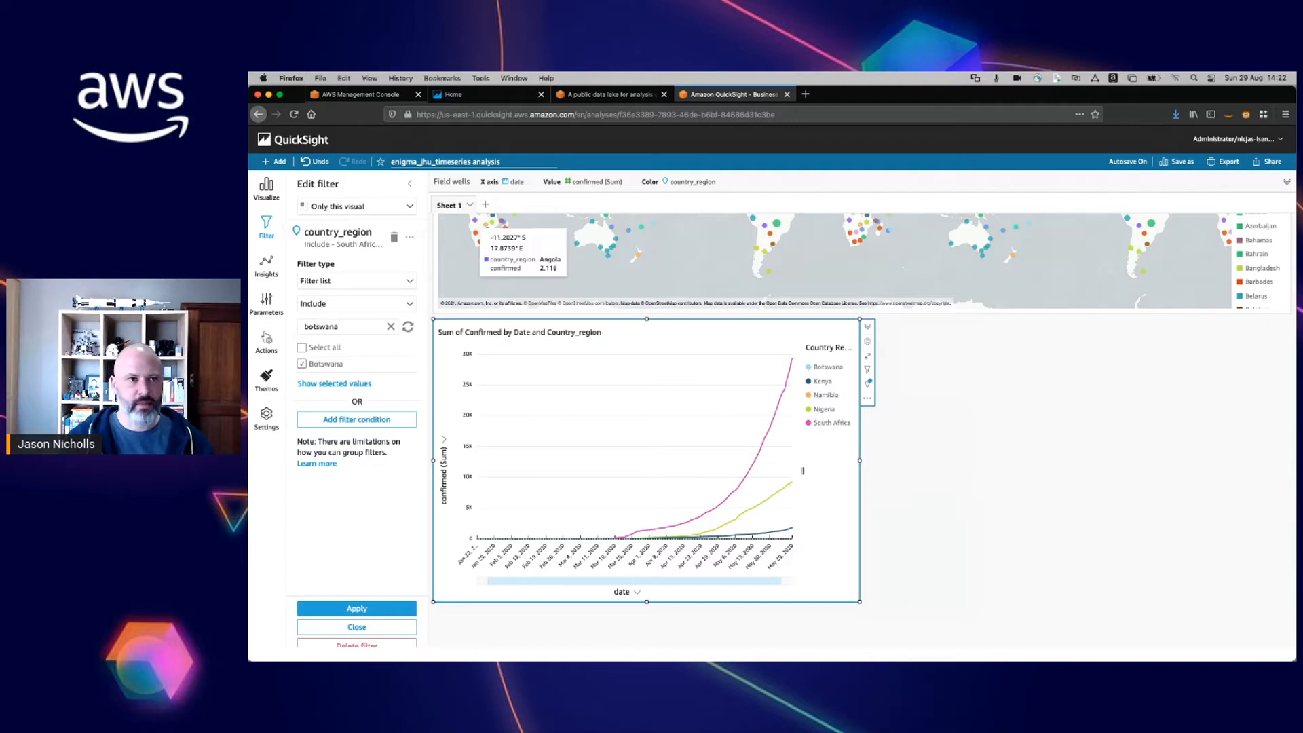
Step: Add a third visual as a line chart with date on the X axis and confirmed as the value
click(275, 161)
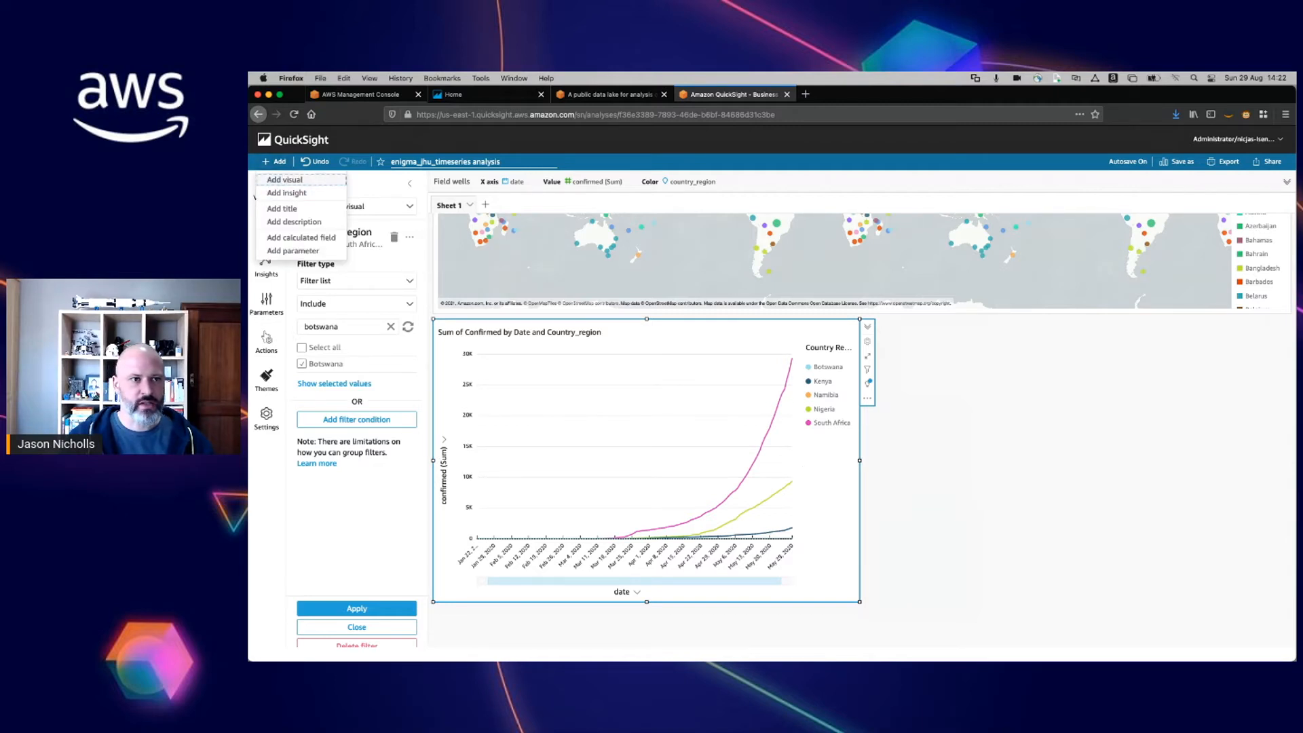
click(285, 179)
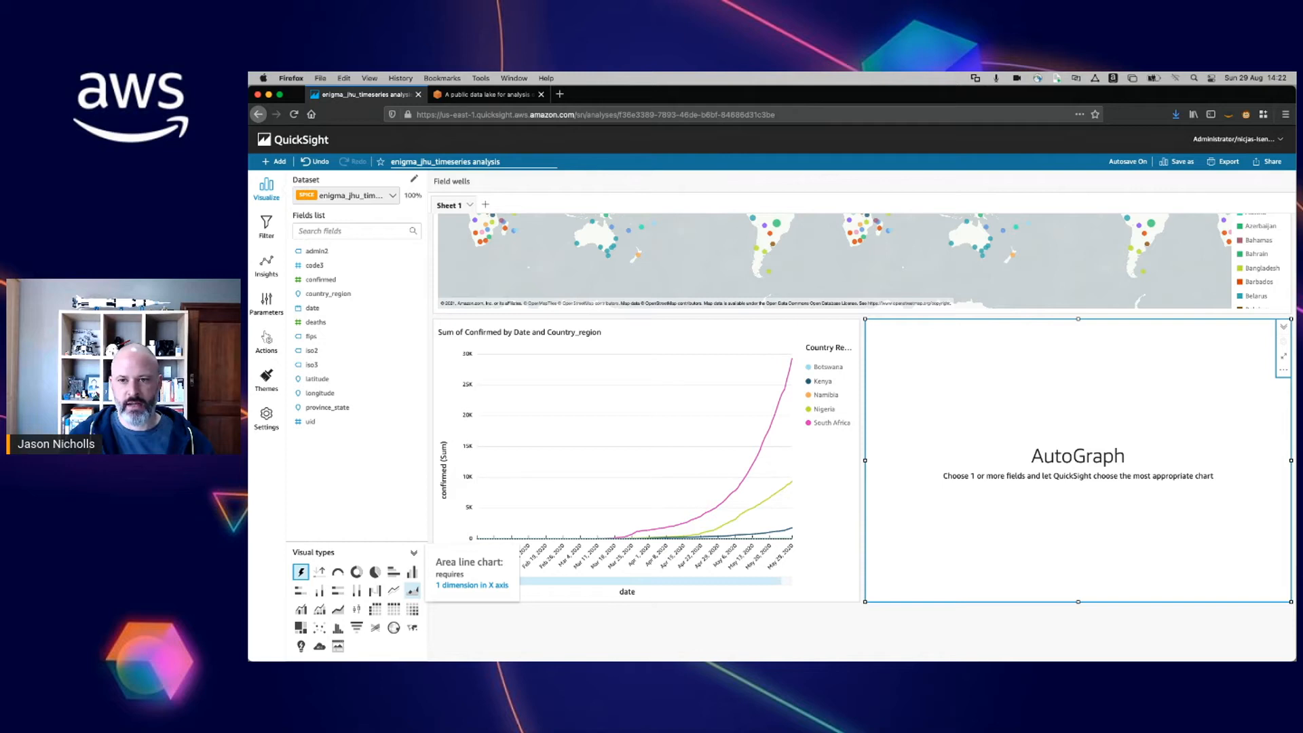
click(394, 590)
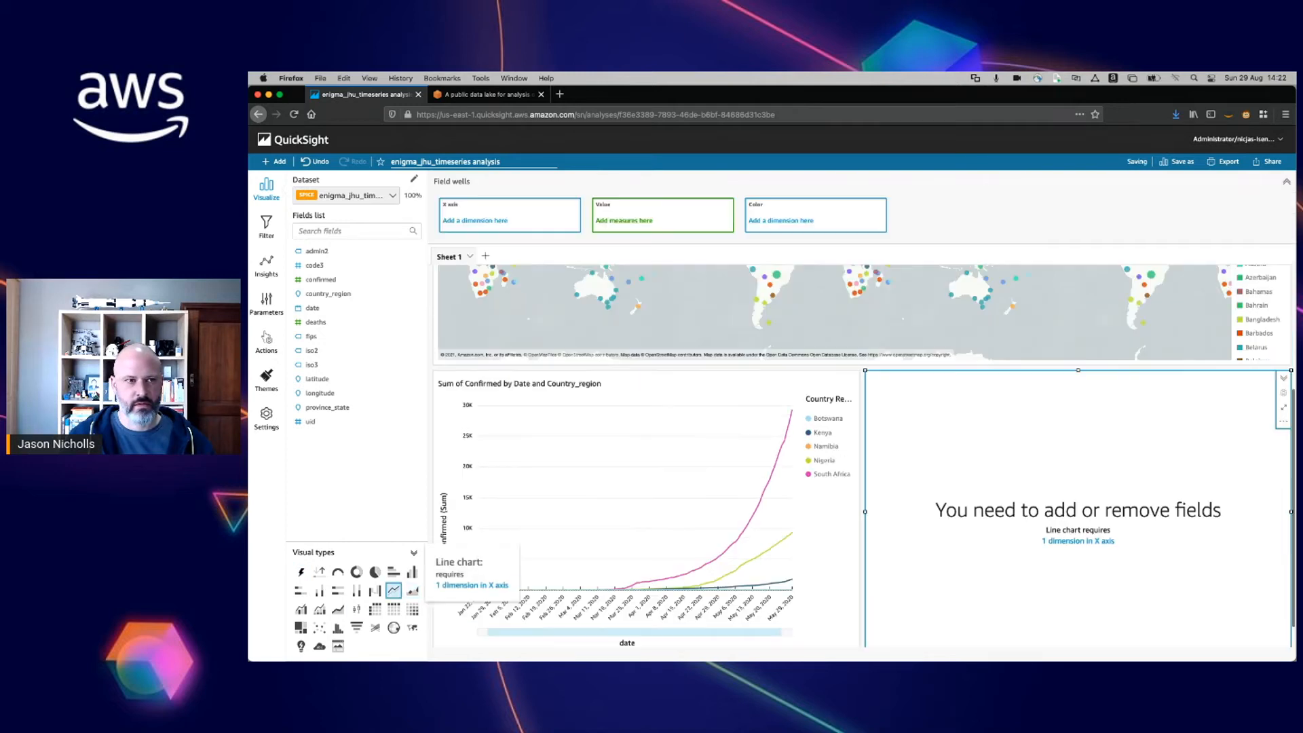
drag(312, 307, 491, 214)
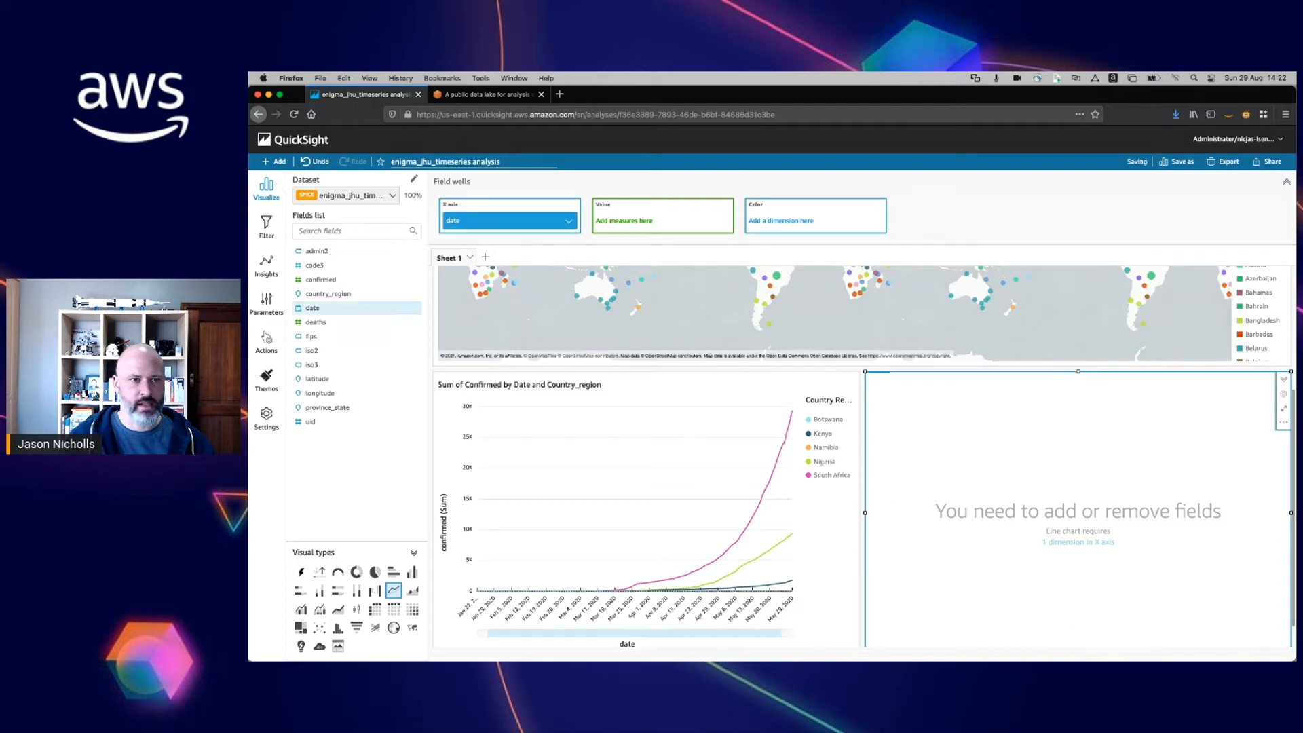
drag(320, 278, 659, 217)
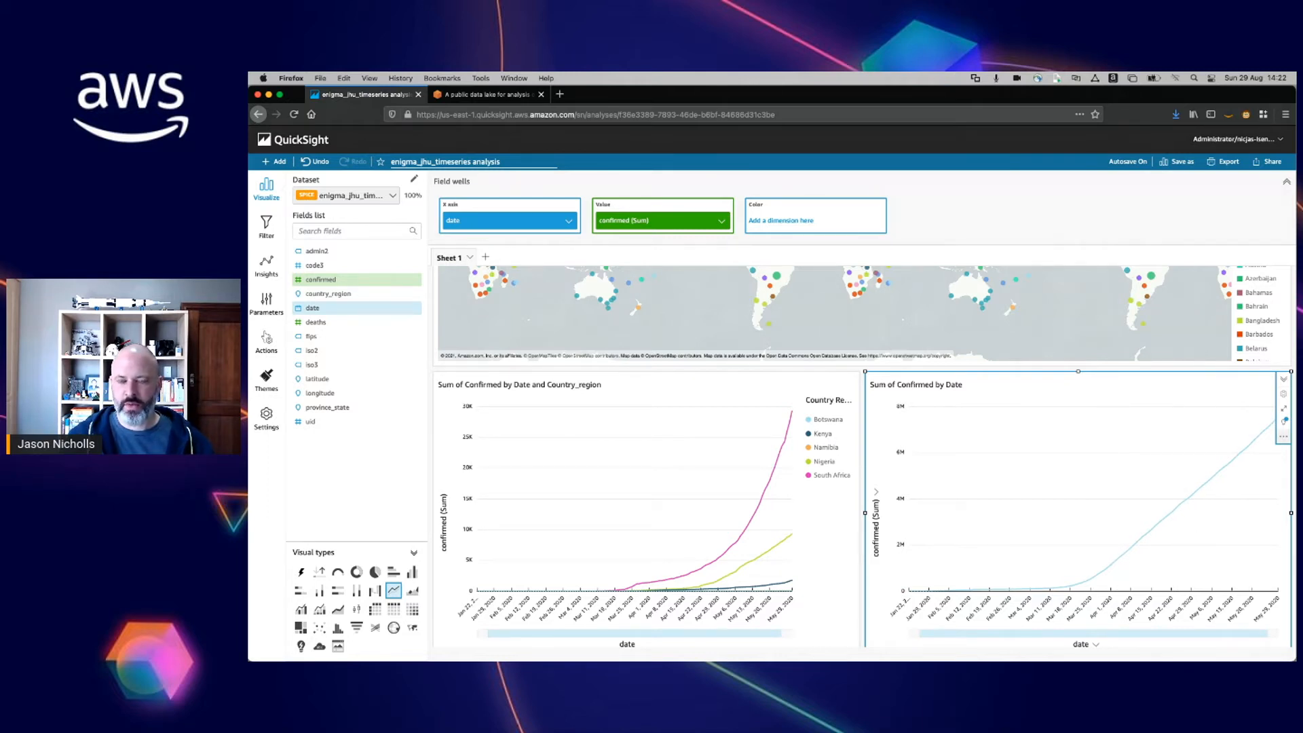
Step: Add a forecast to the new line chart and narrow its displayed date range to start in late April 2020
click(1283, 437)
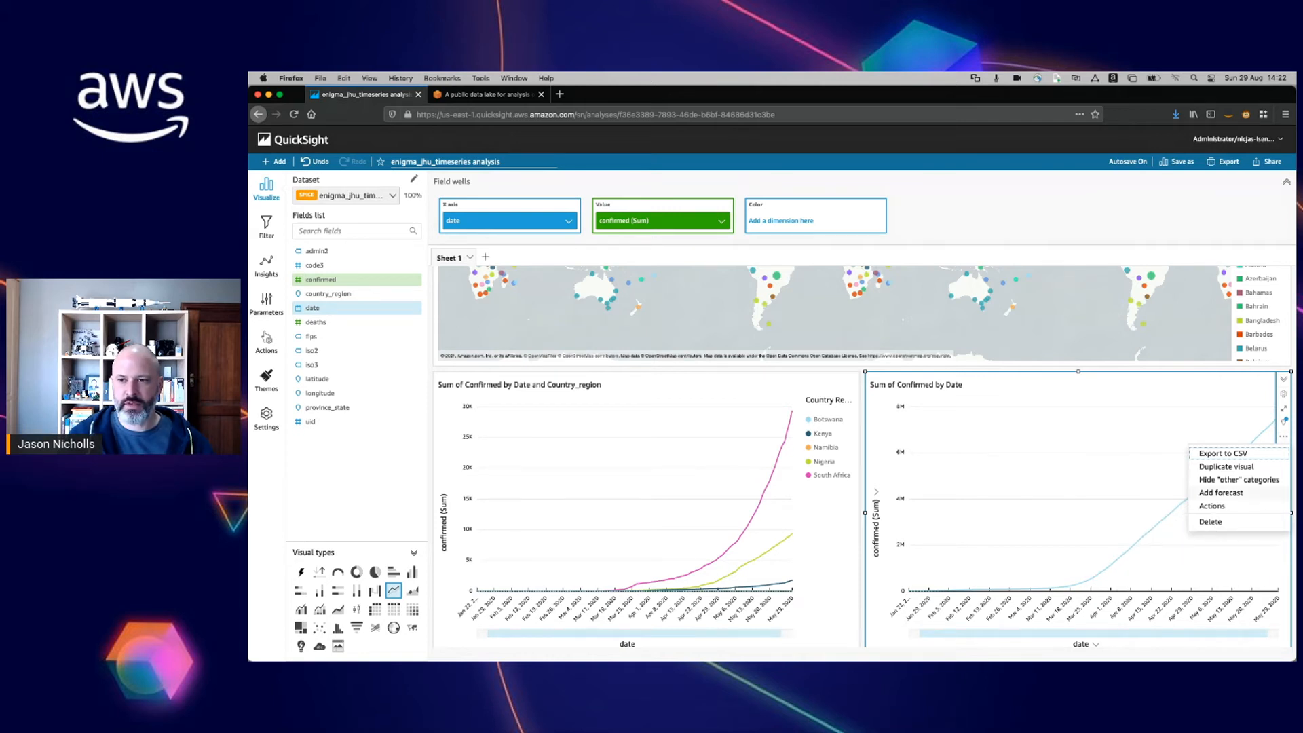
click(1221, 492)
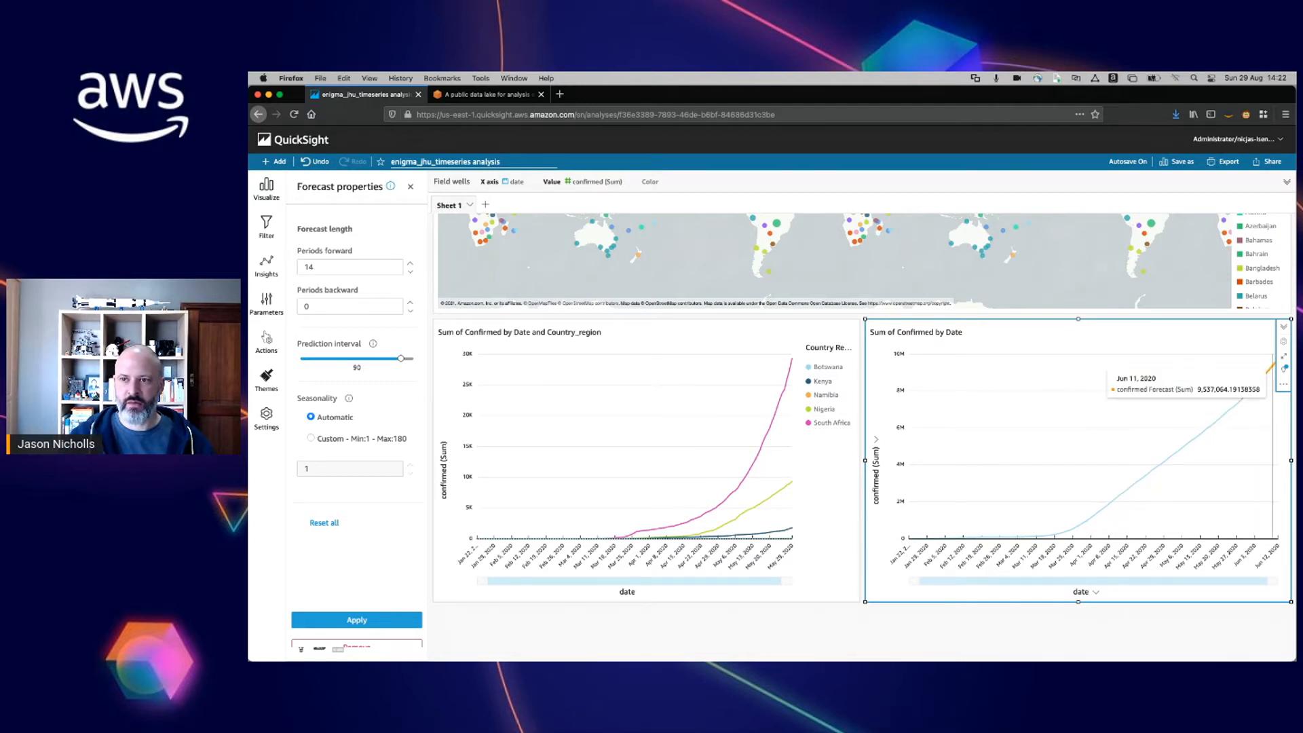
drag(909, 580, 1153, 580)
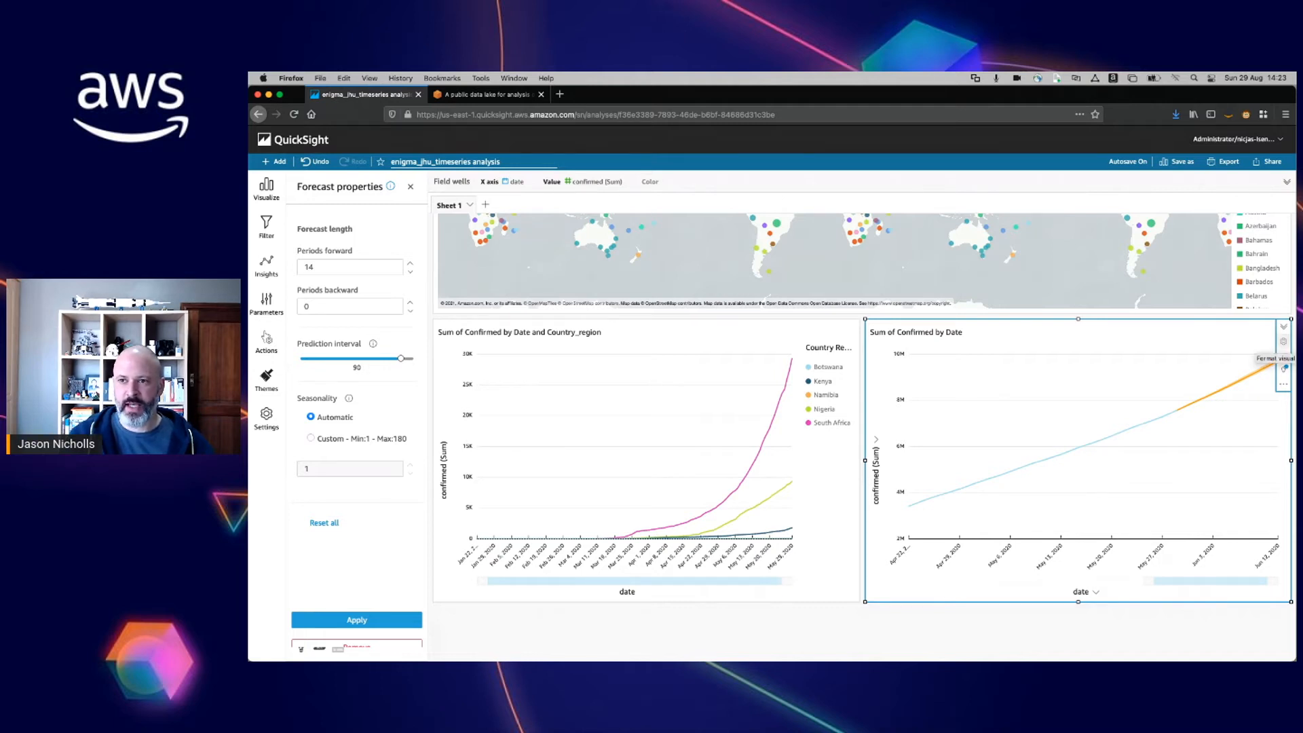
Step: Edit the forecast of the Sum of Confirmed by Date chart to 20 periods forward and apply it
click(1285, 367)
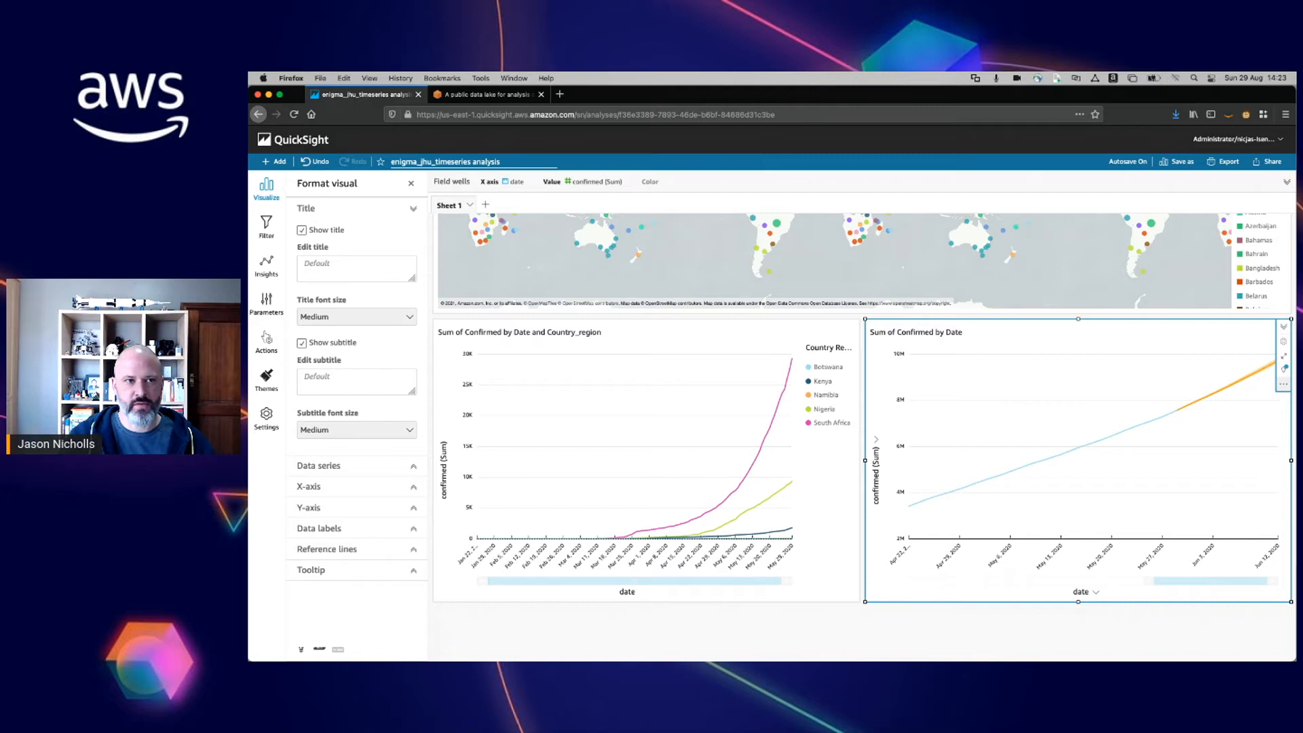
click(1283, 341)
click(1282, 384)
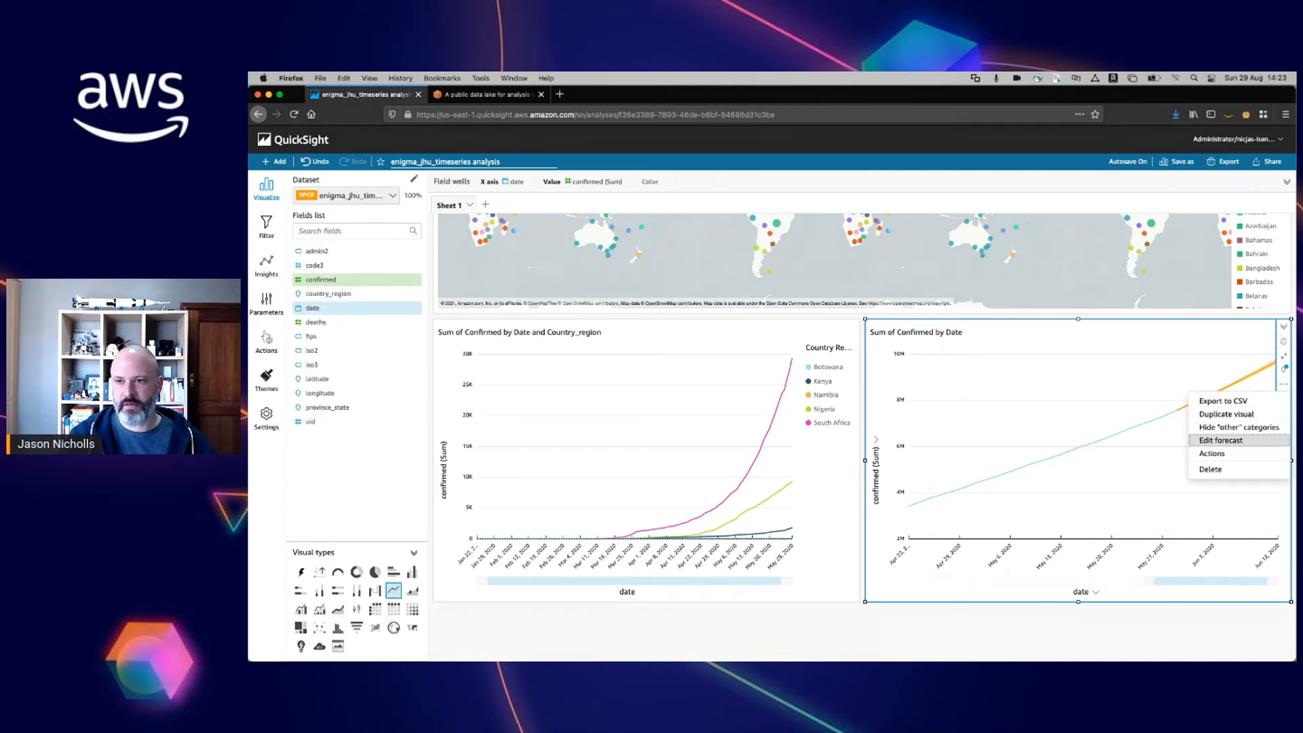
click(1219, 439)
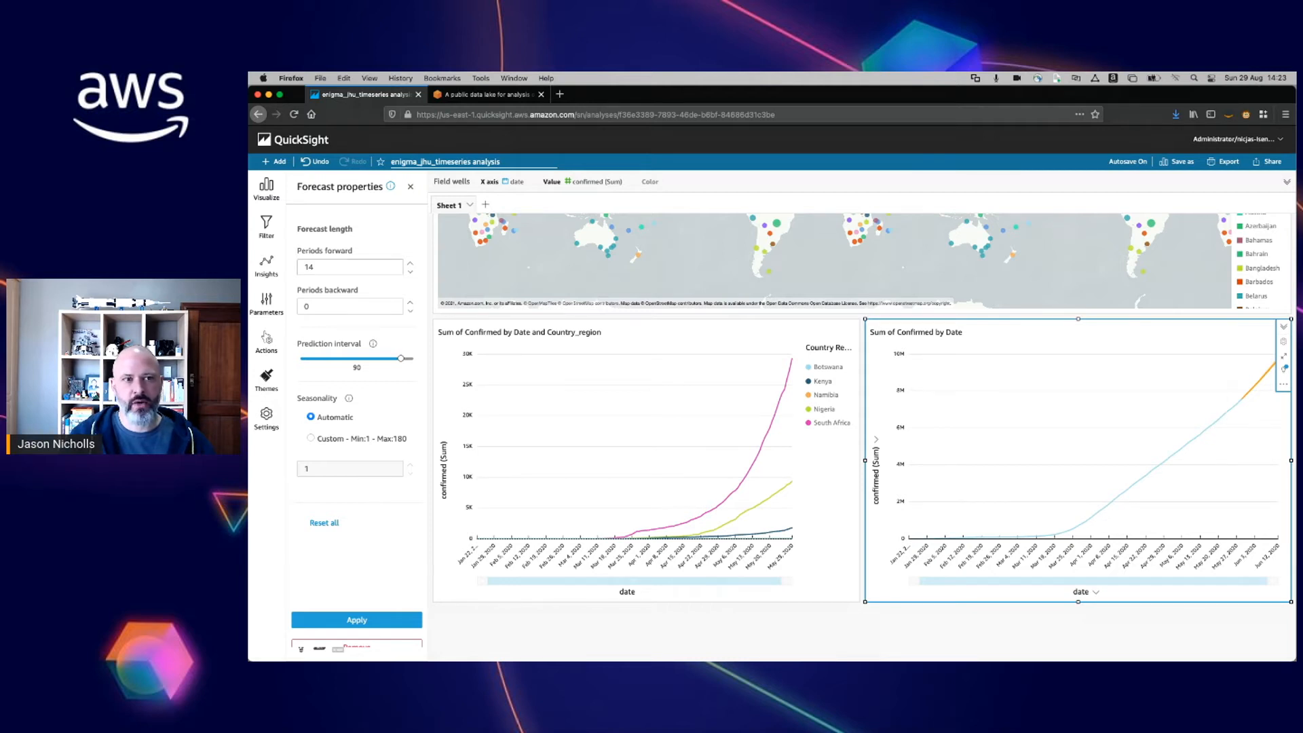
double_click(309, 267)
text(20)
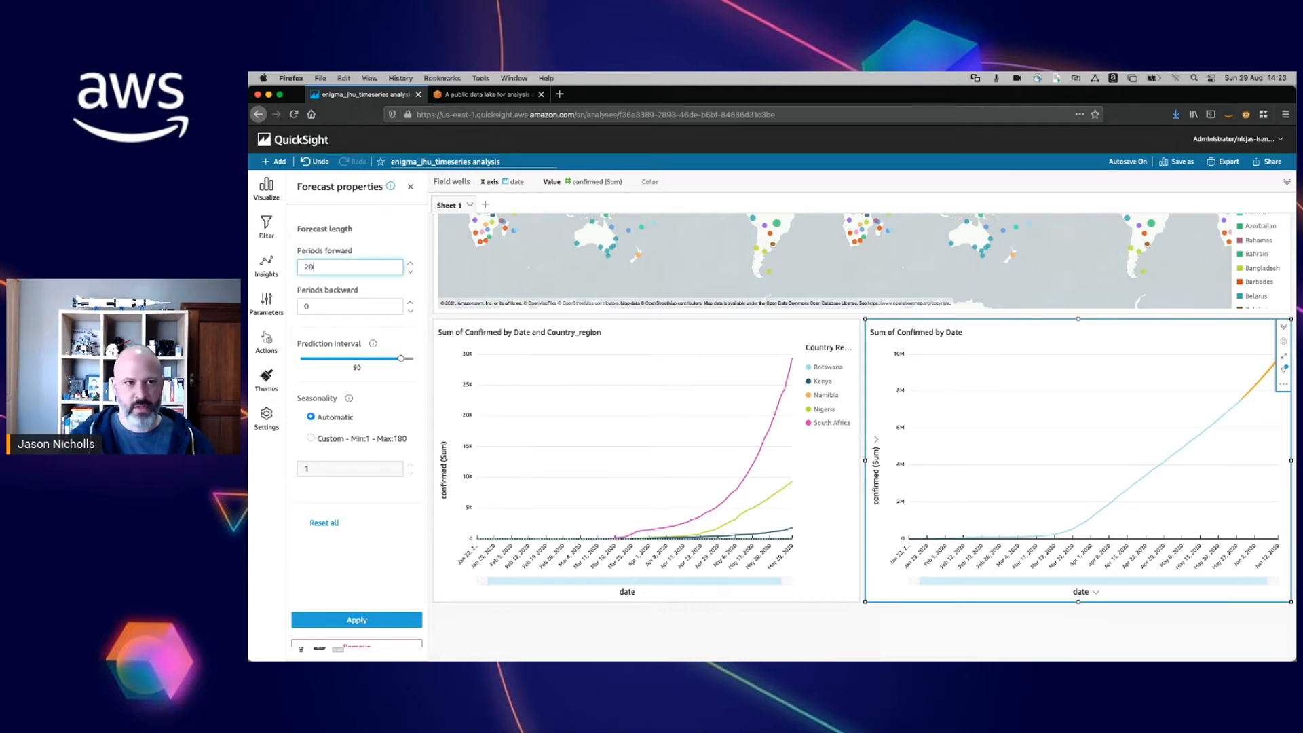
key(Tab)
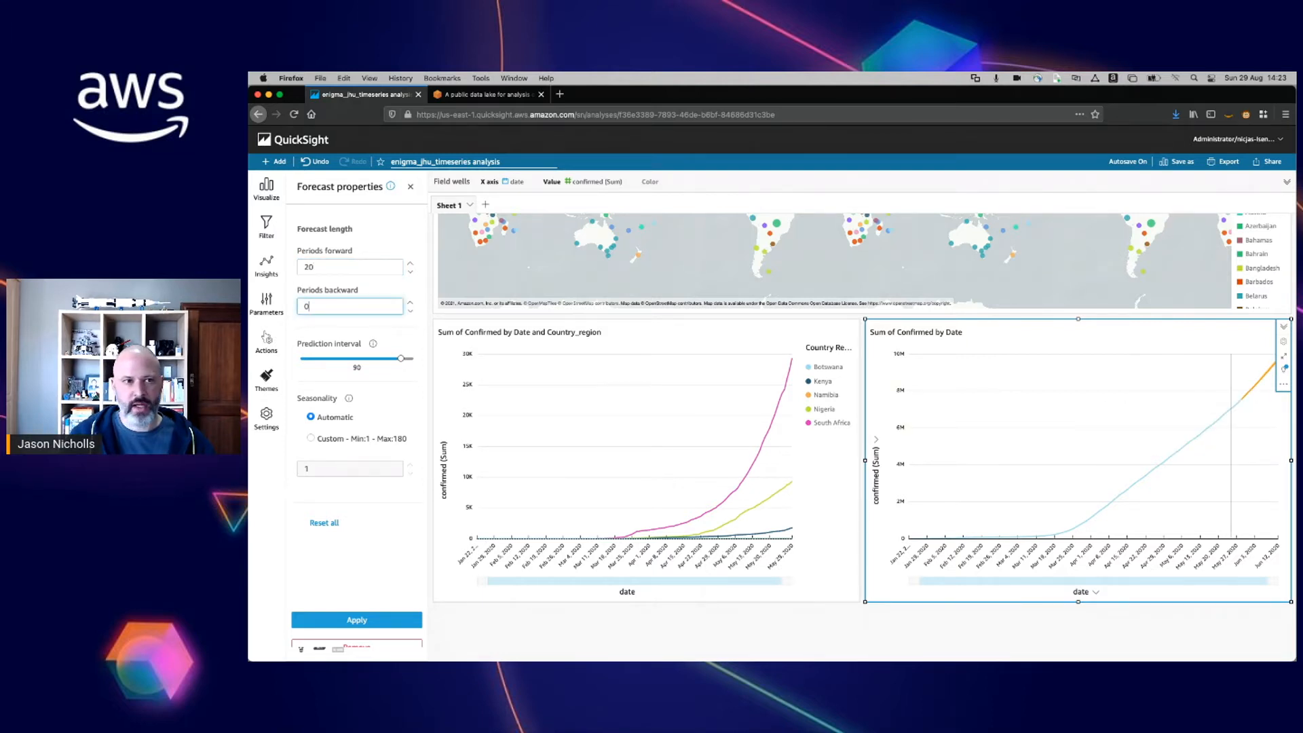
key(shift+Tab)
text(2)
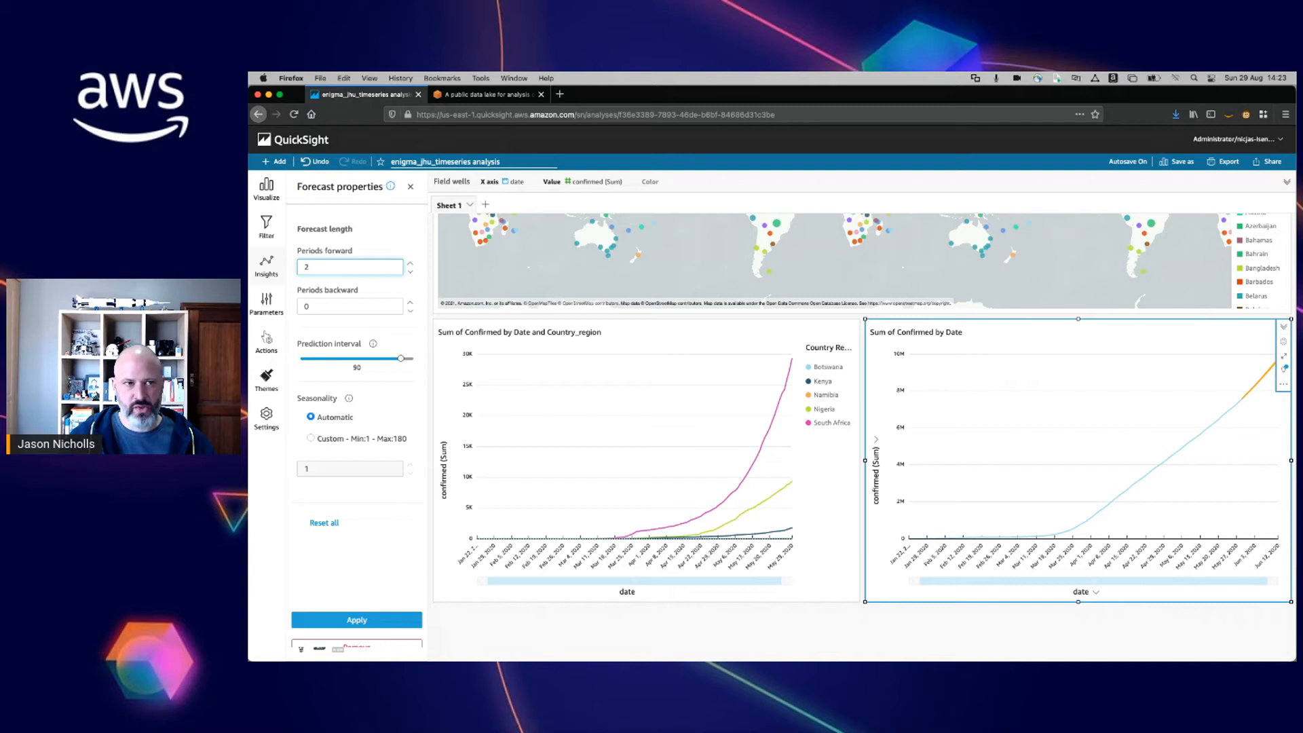
key(Return)
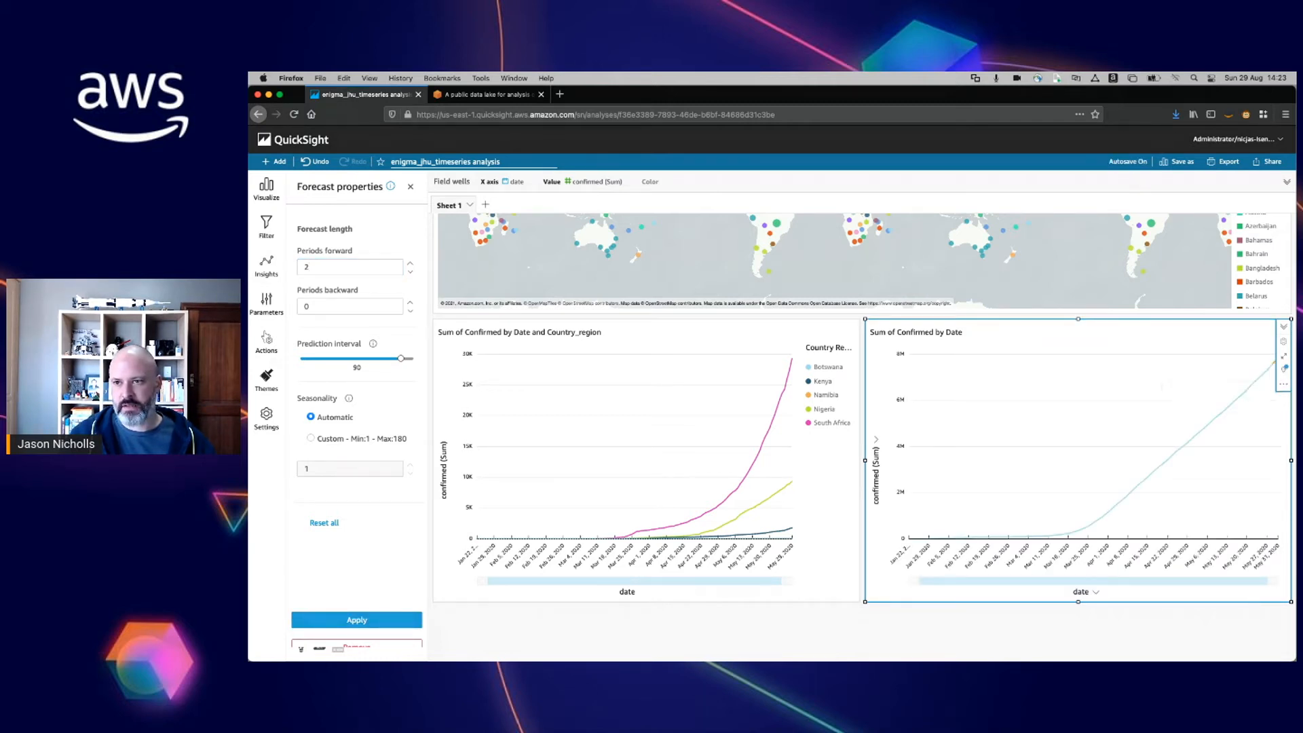
click(349, 267)
text(0)
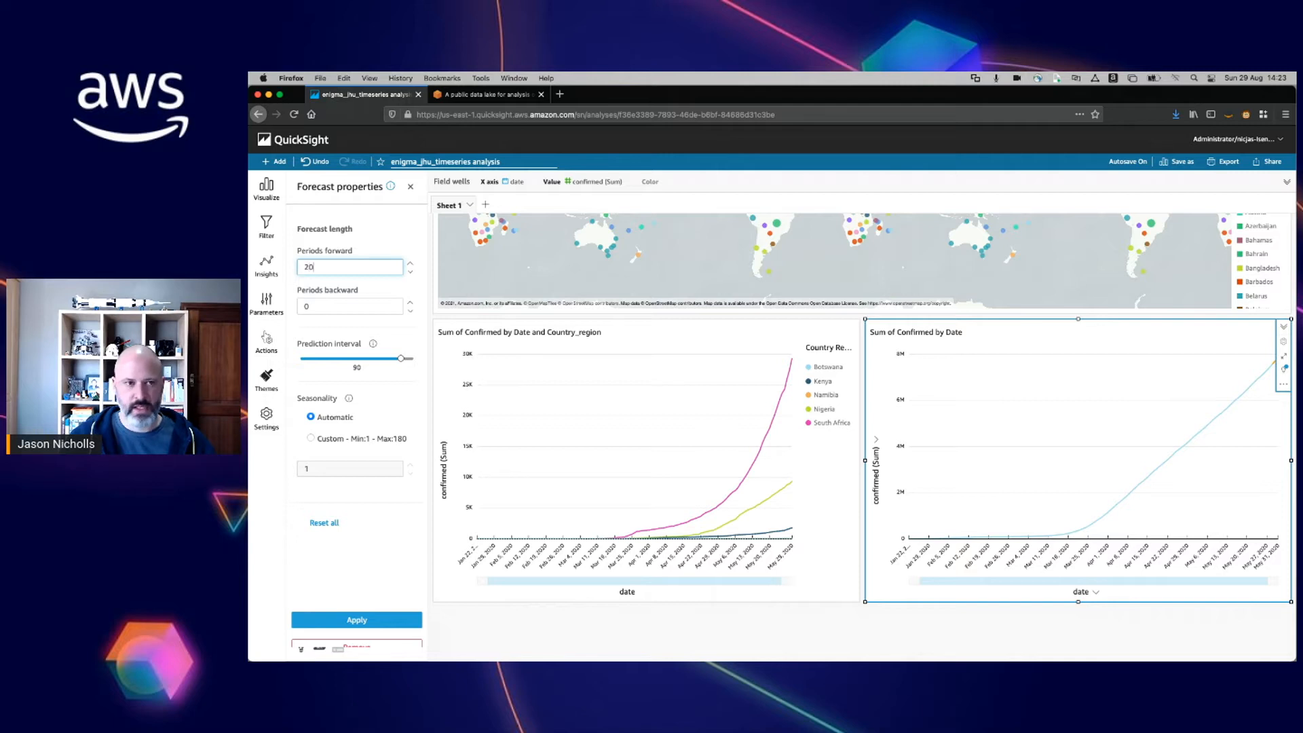
click(356, 620)
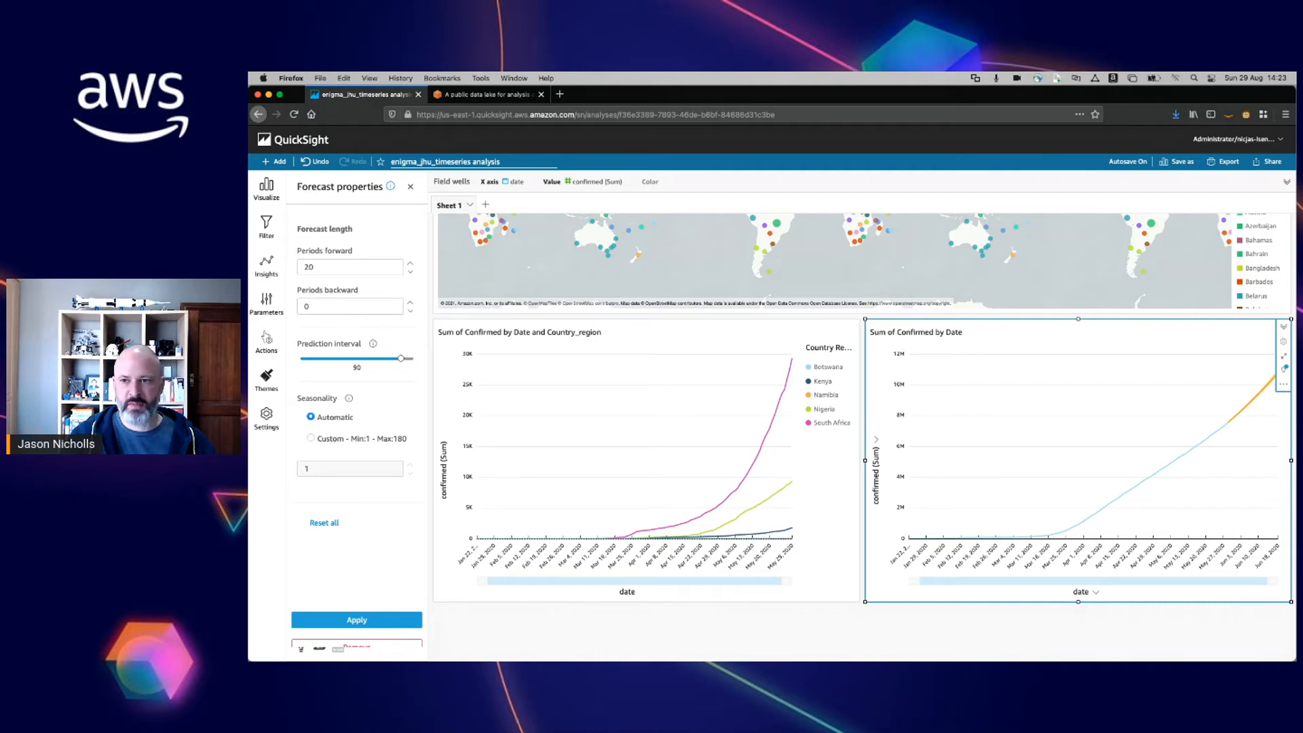
Step: Set the forecast's periods backward to 14 and its prediction interval to 60, applying each change
double_click(309, 306)
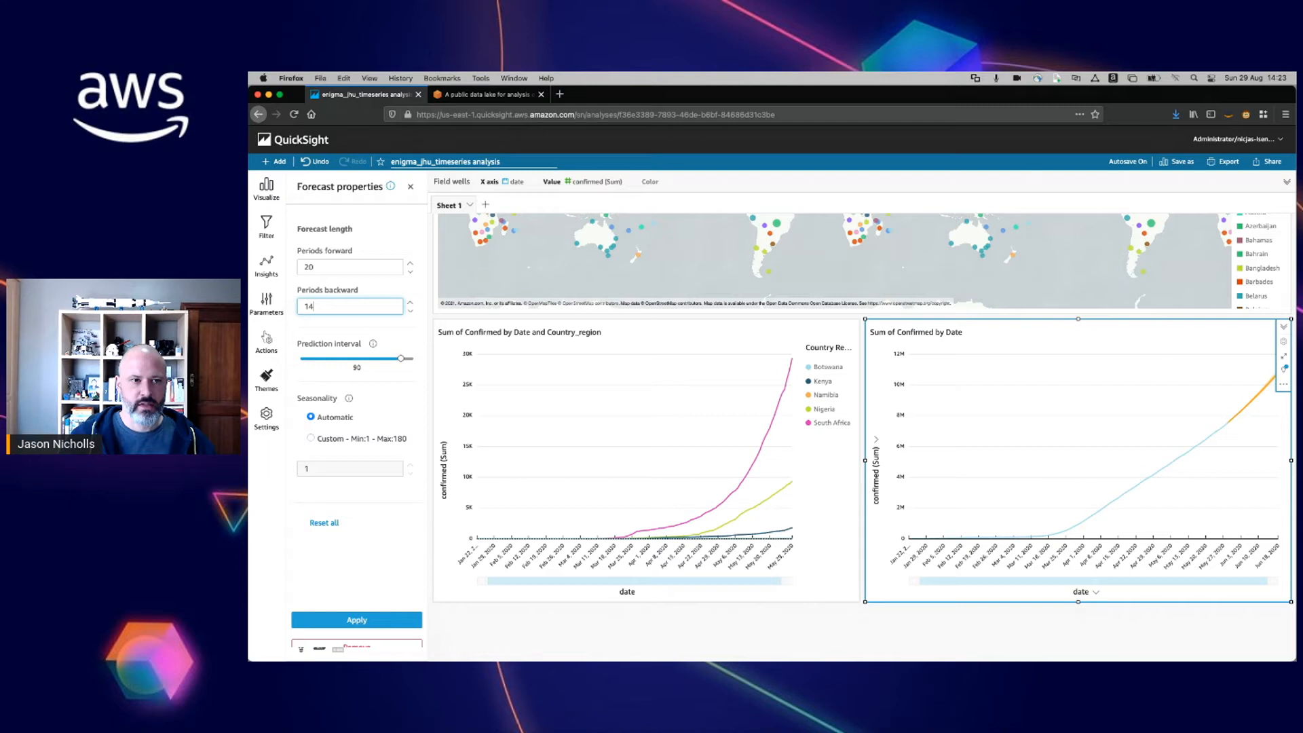
click(356, 619)
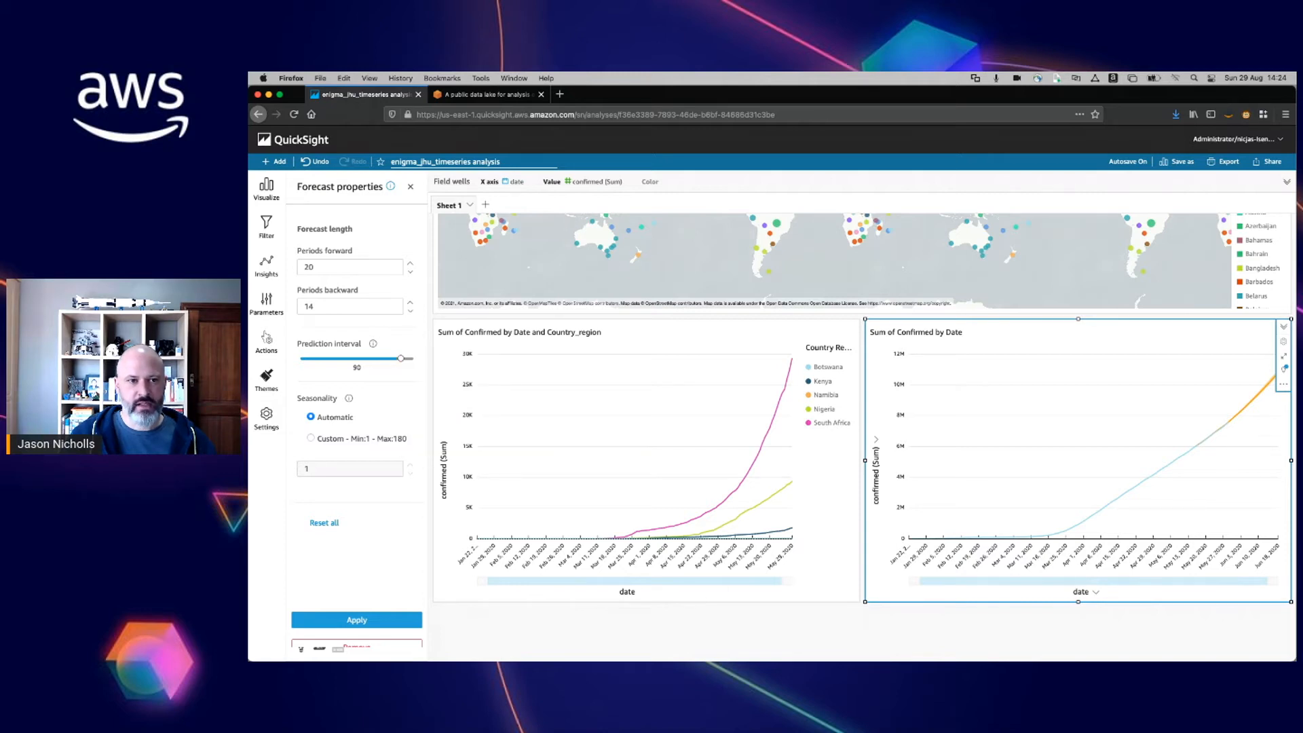
mouse_move(372, 343)
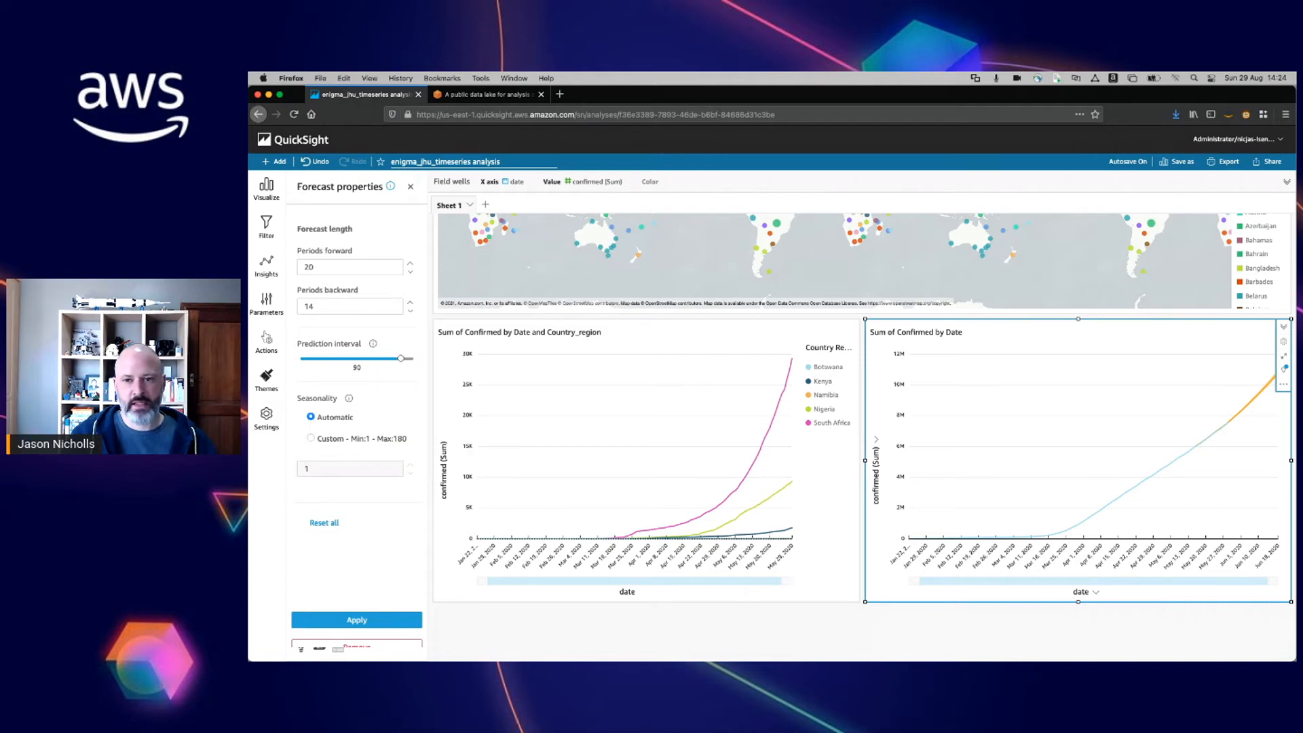
drag(401, 358, 326, 358)
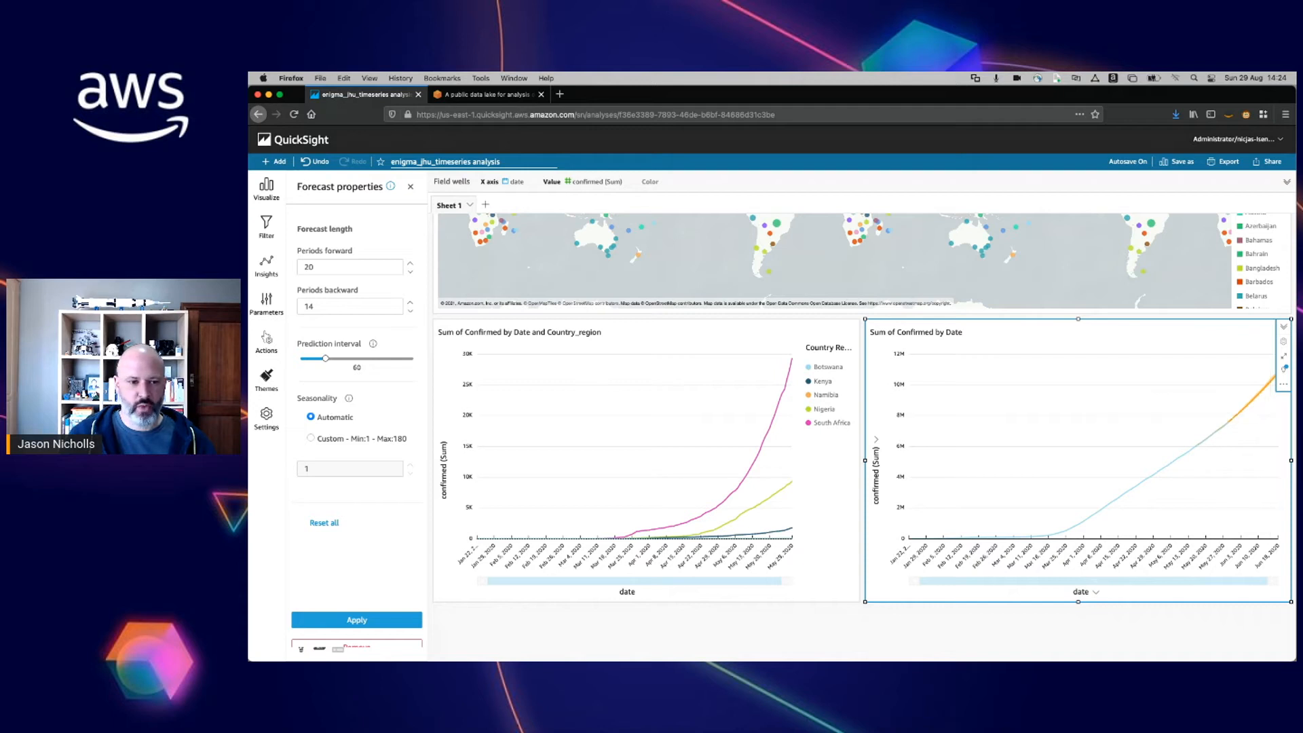
click(356, 620)
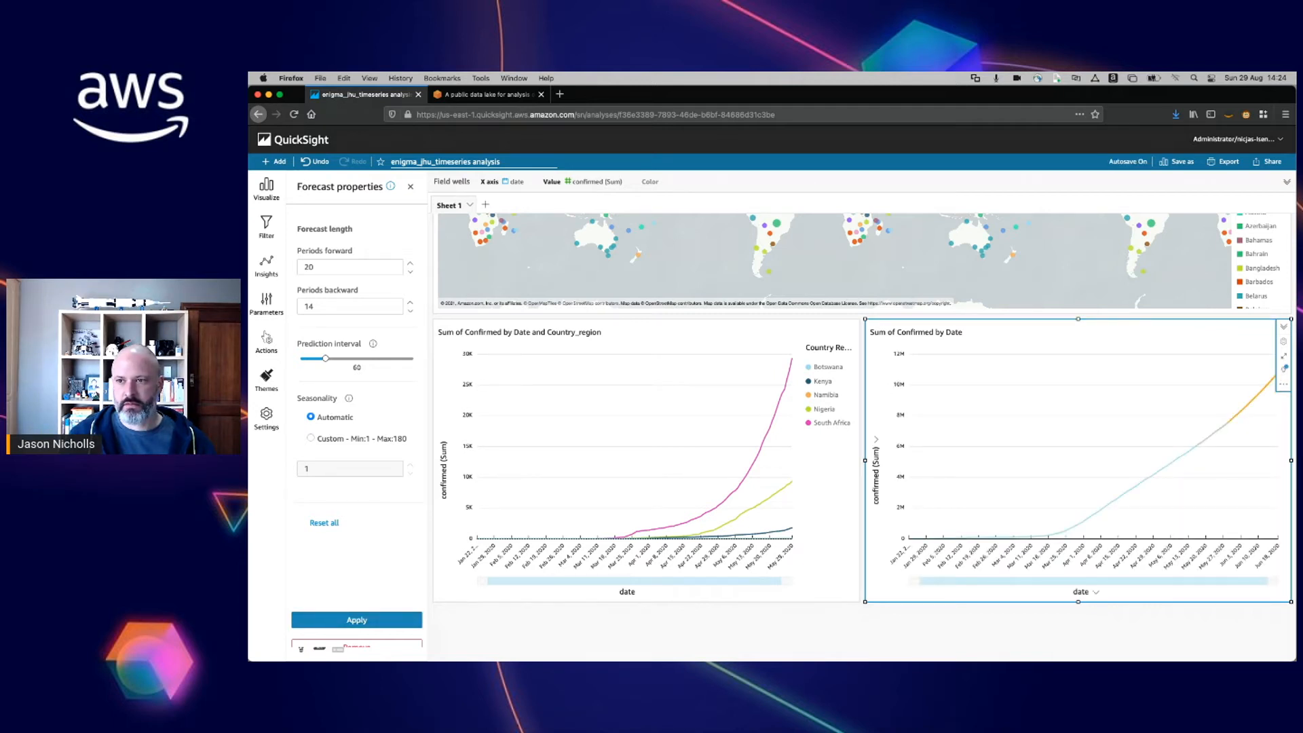
Step: Apply a prediction interval of 95 to the forecast and inspect its bounds over a date range starting in mid-May 2020
drag(326, 359, 413, 358)
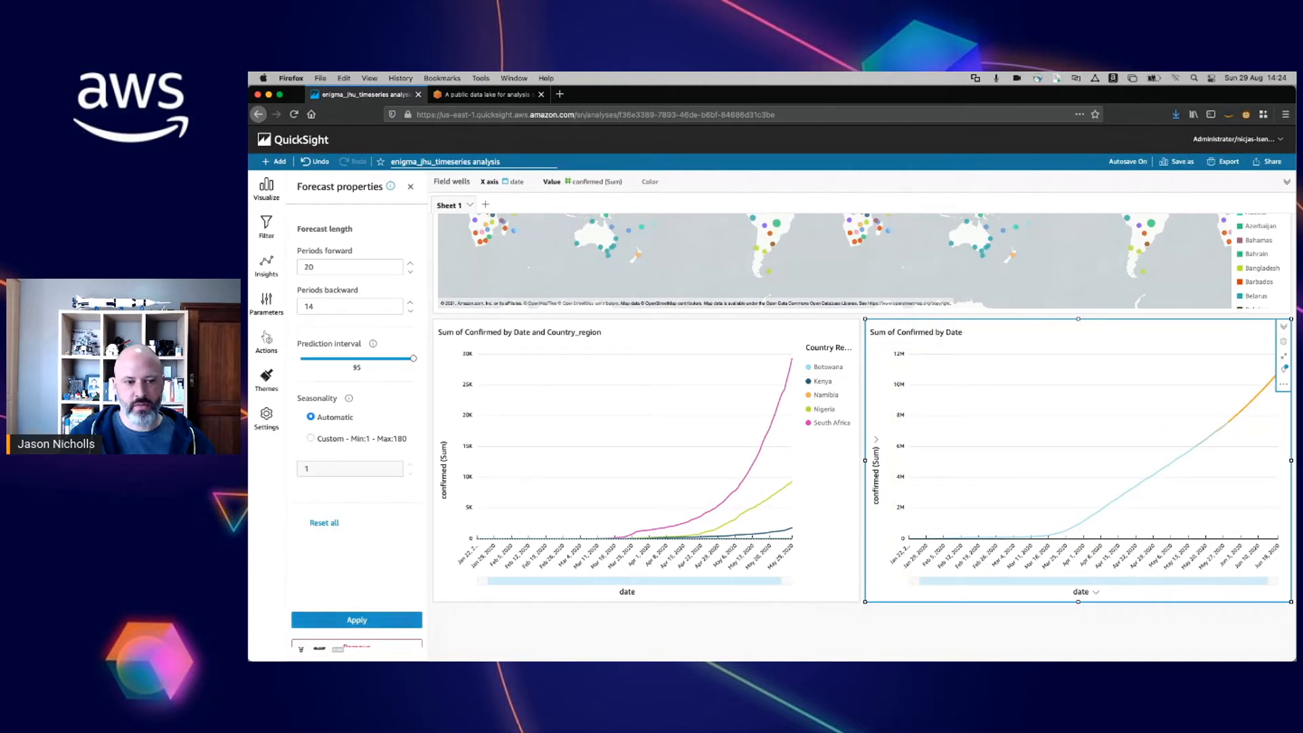
click(357, 619)
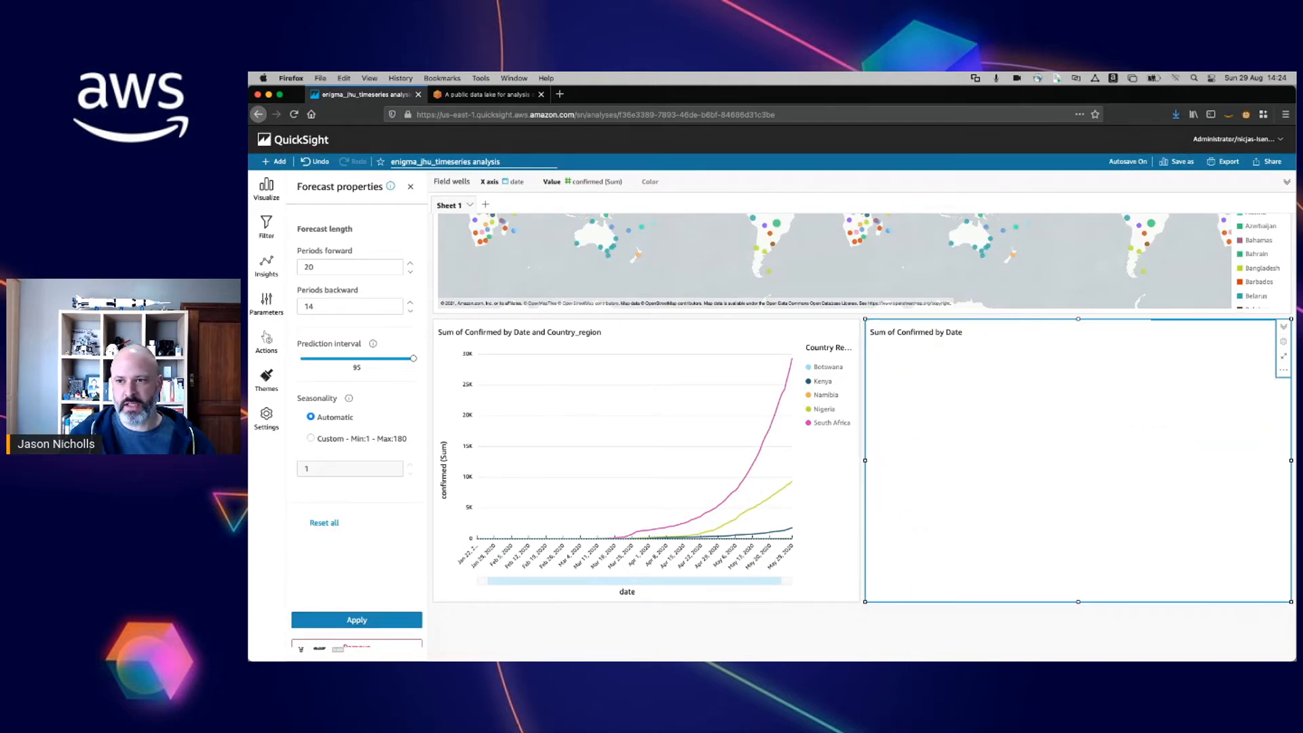
mouse_move(1273, 390)
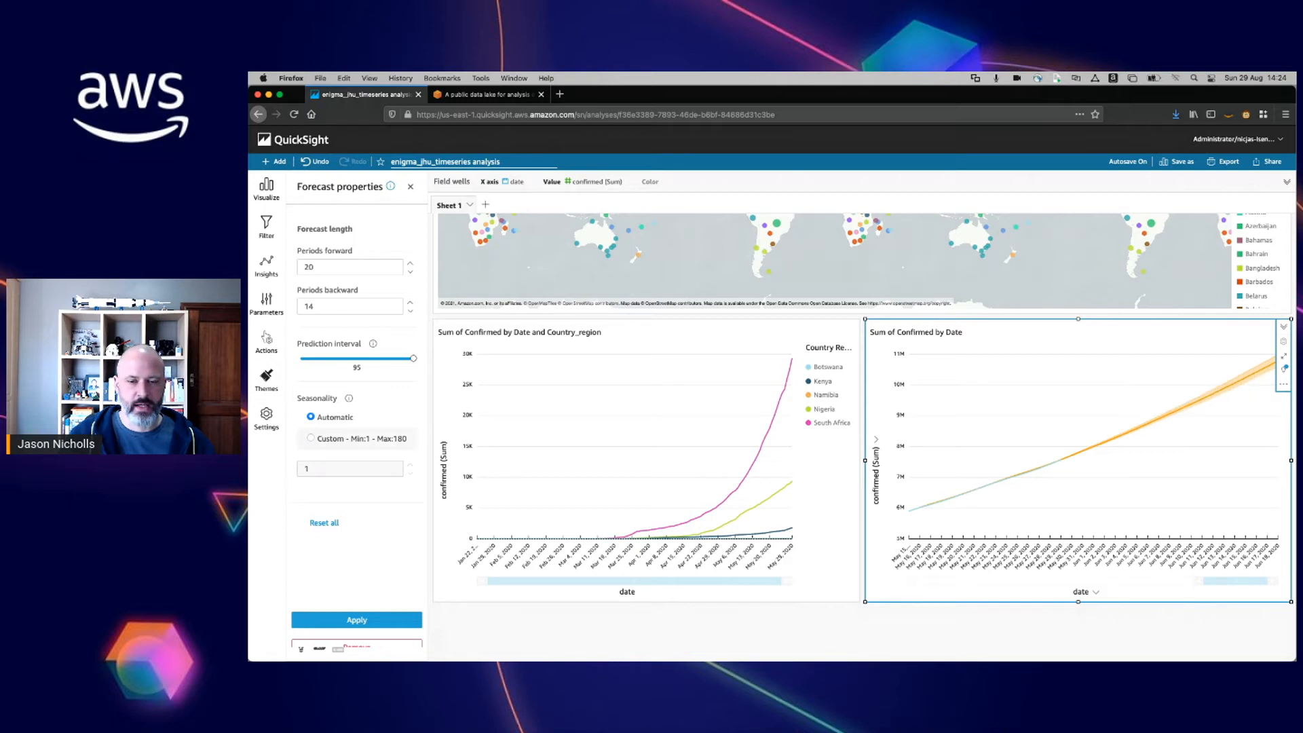
mouse_move(573, 458)
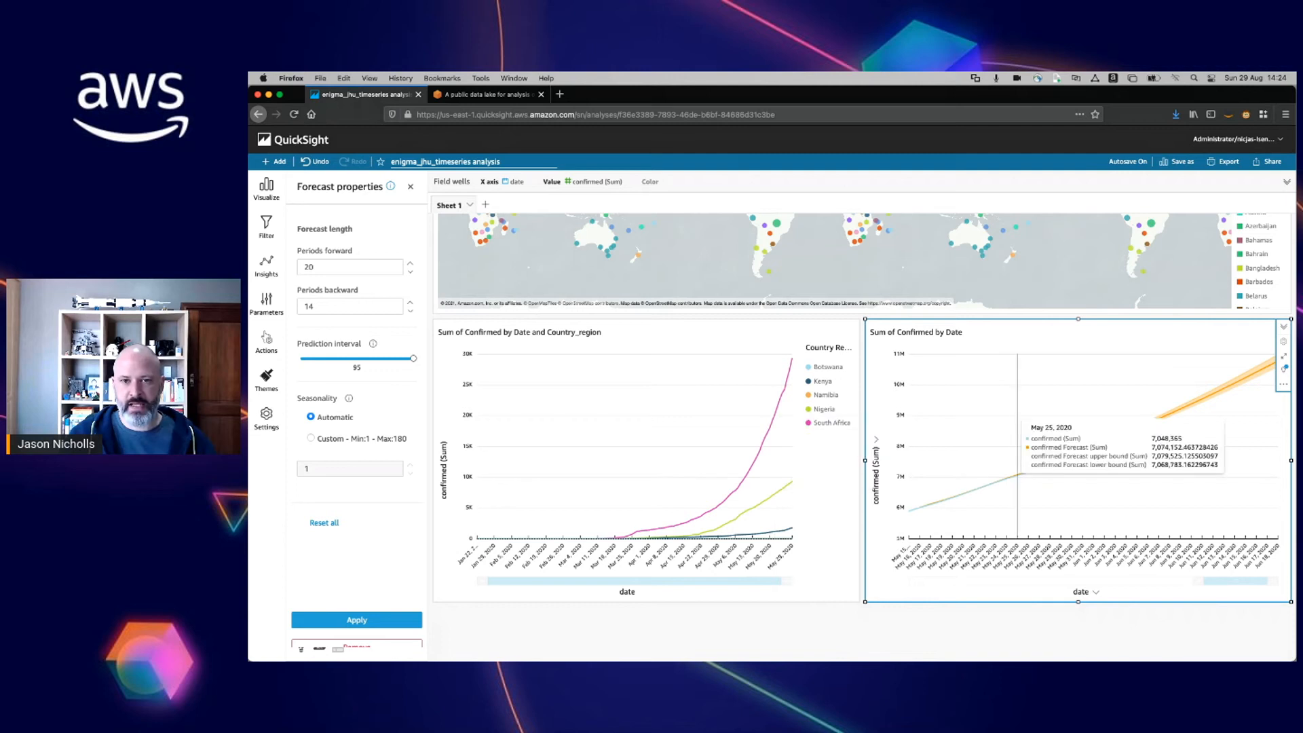
Step: Create a filter action on the country line chart using only country_region and targeting only the Sum of Confirmed by Date visual
click(601, 331)
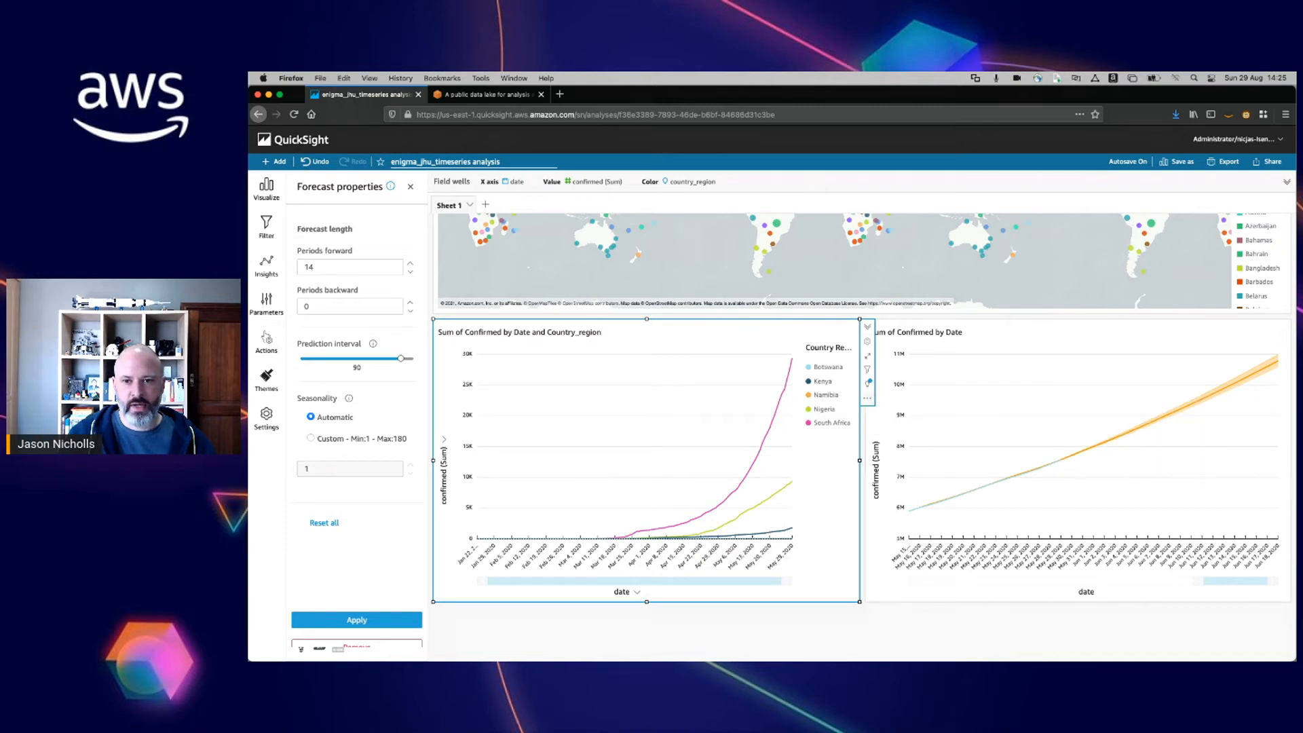
click(867, 399)
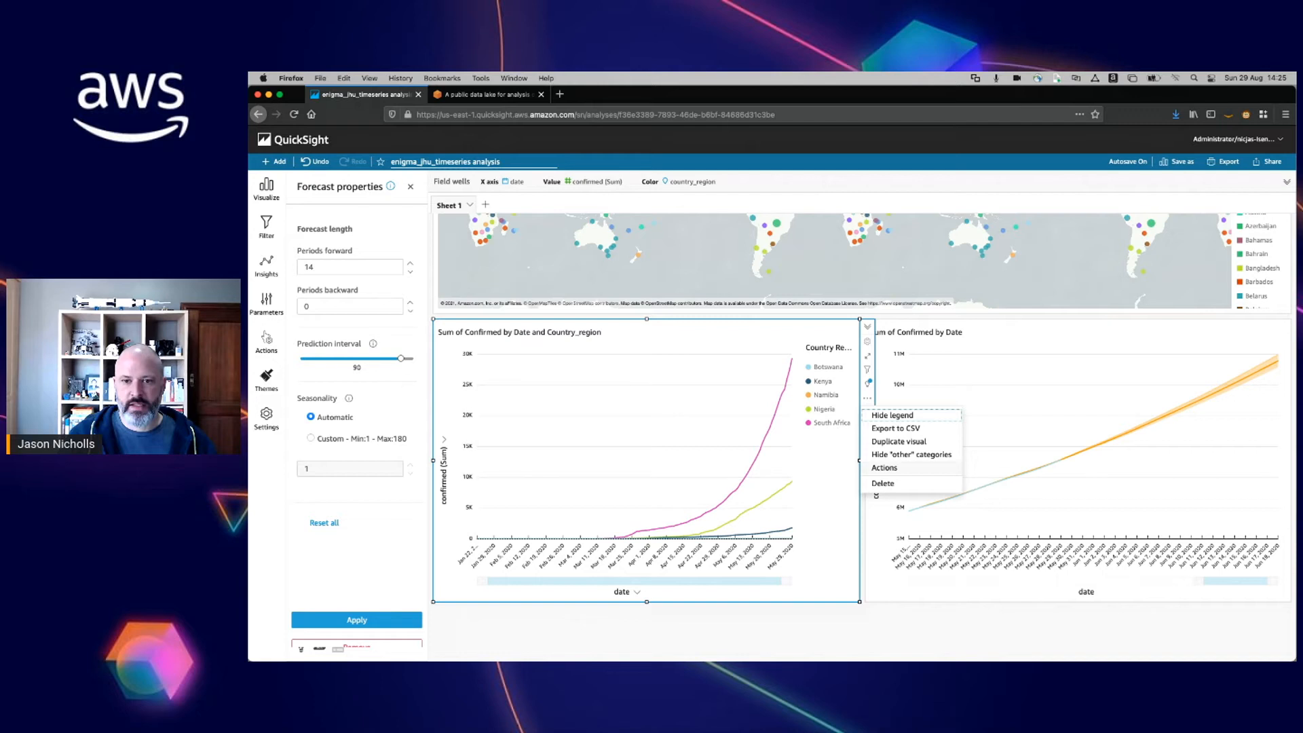
click(884, 467)
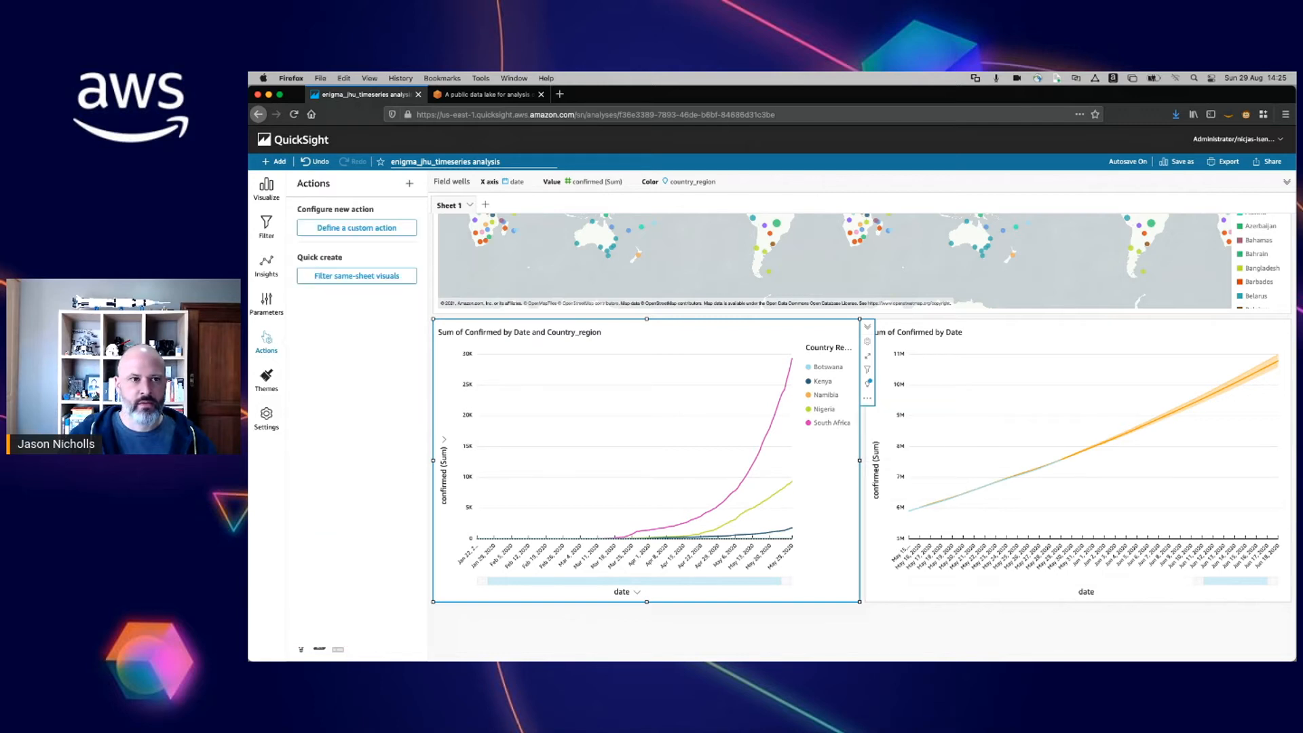
click(356, 227)
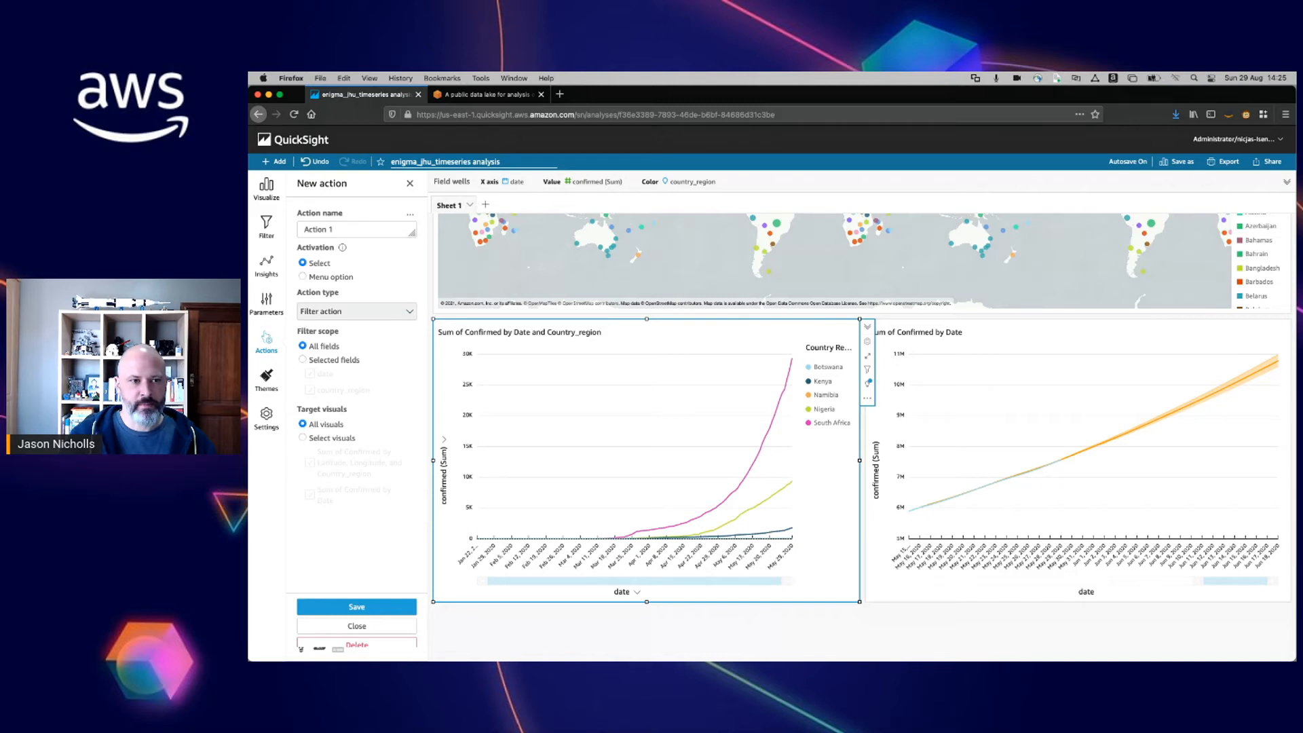
click(304, 359)
click(310, 374)
click(303, 437)
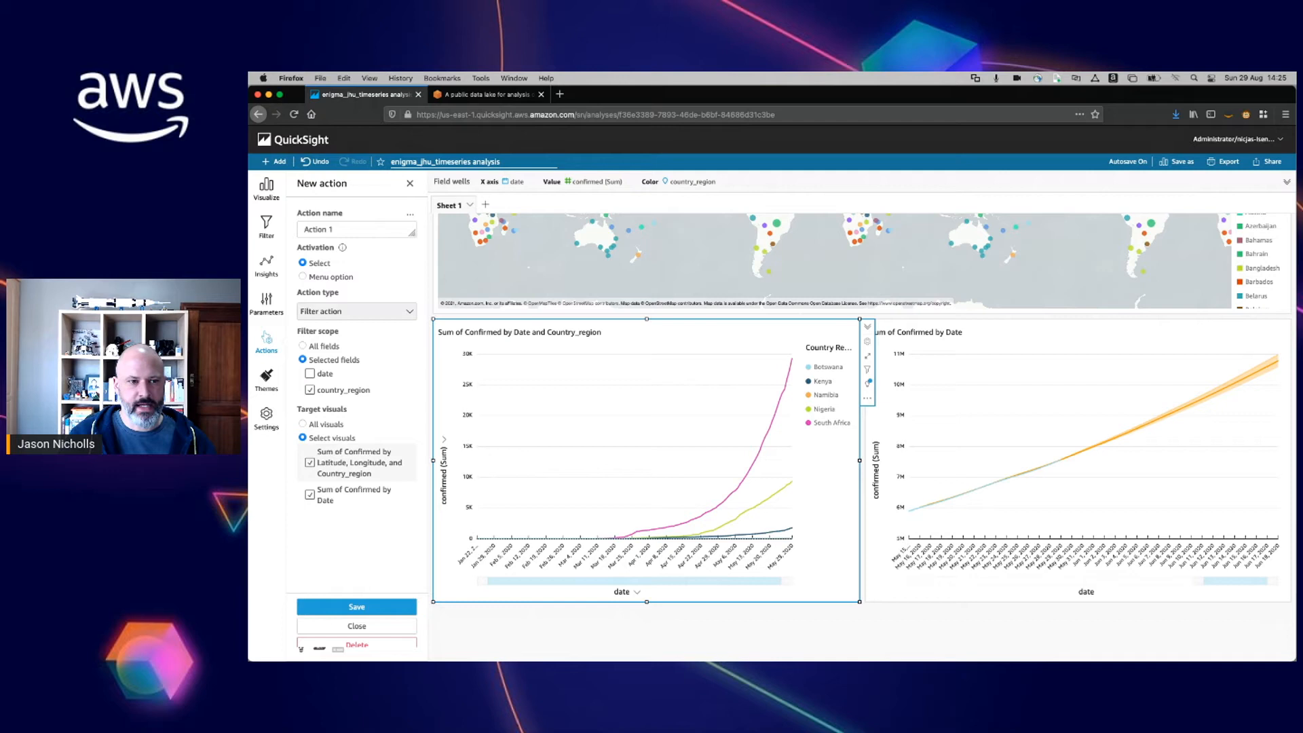
click(309, 462)
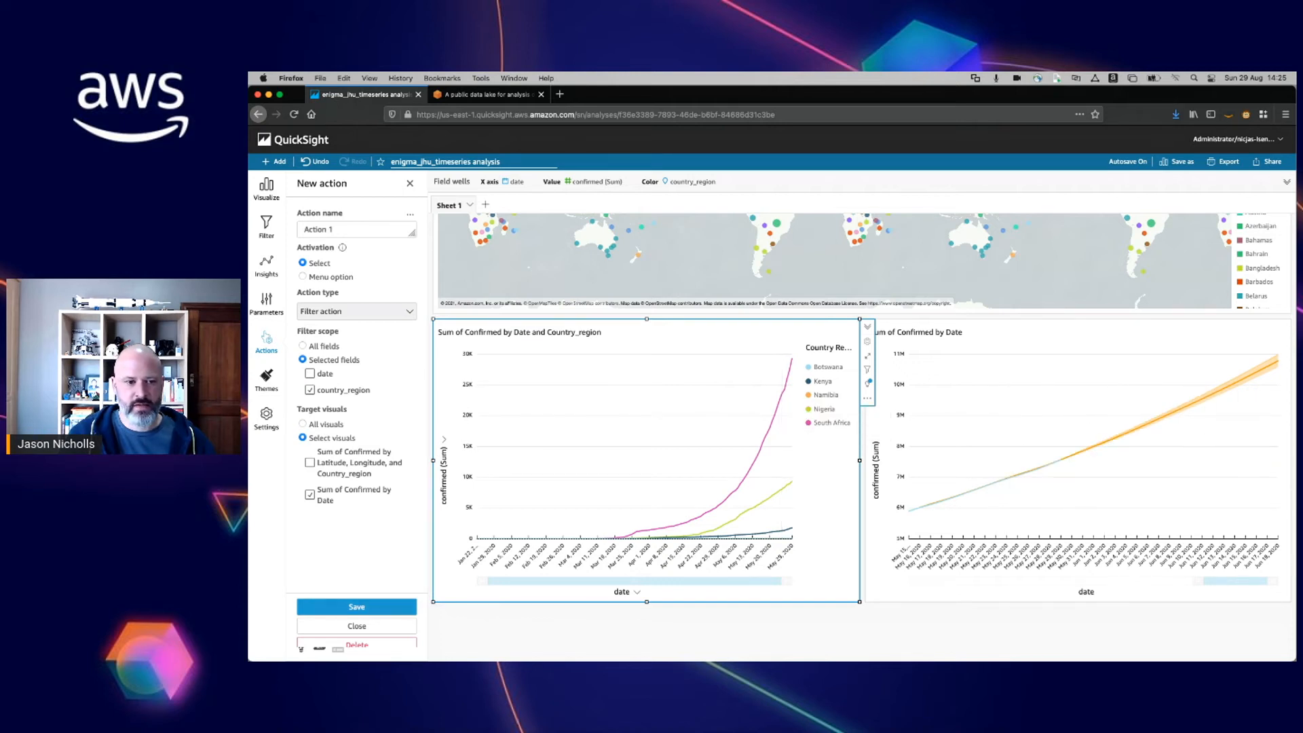
click(357, 607)
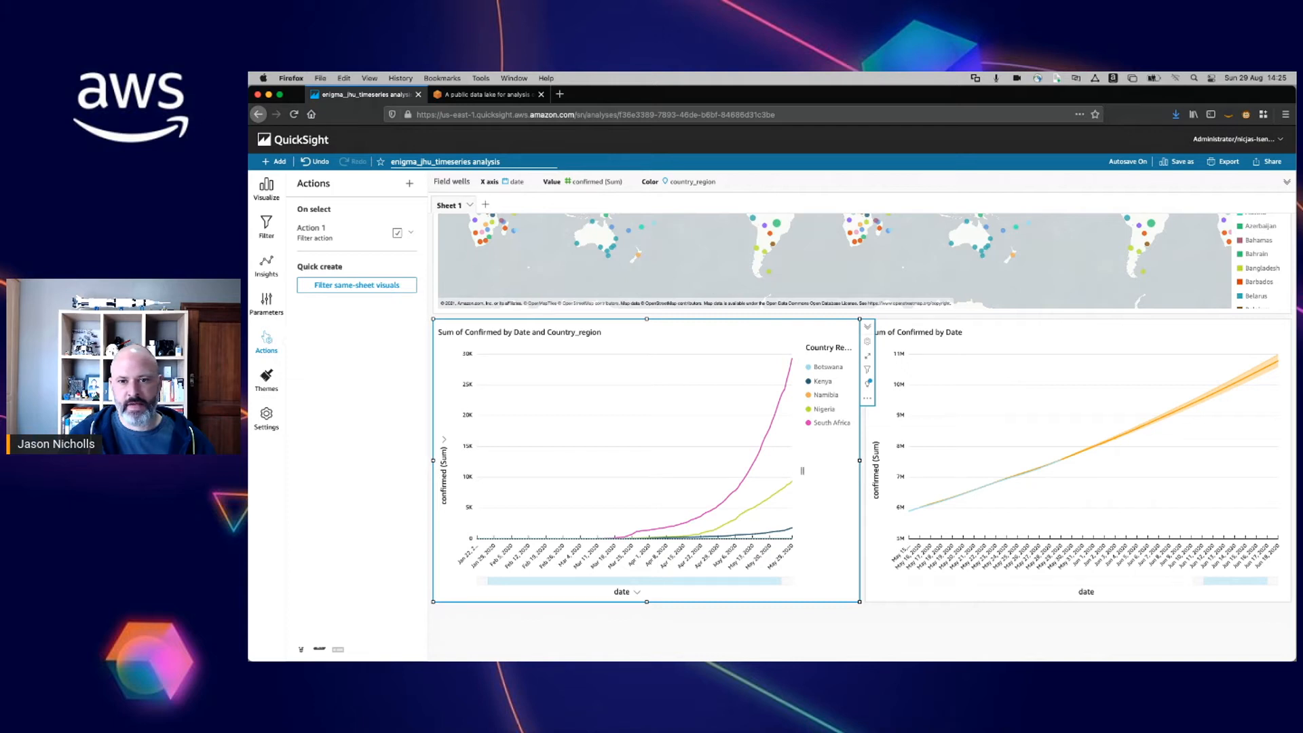
Step: Test the filter action with South Africa, and view the ML-powered anomaly insight of the country line chart
click(832, 423)
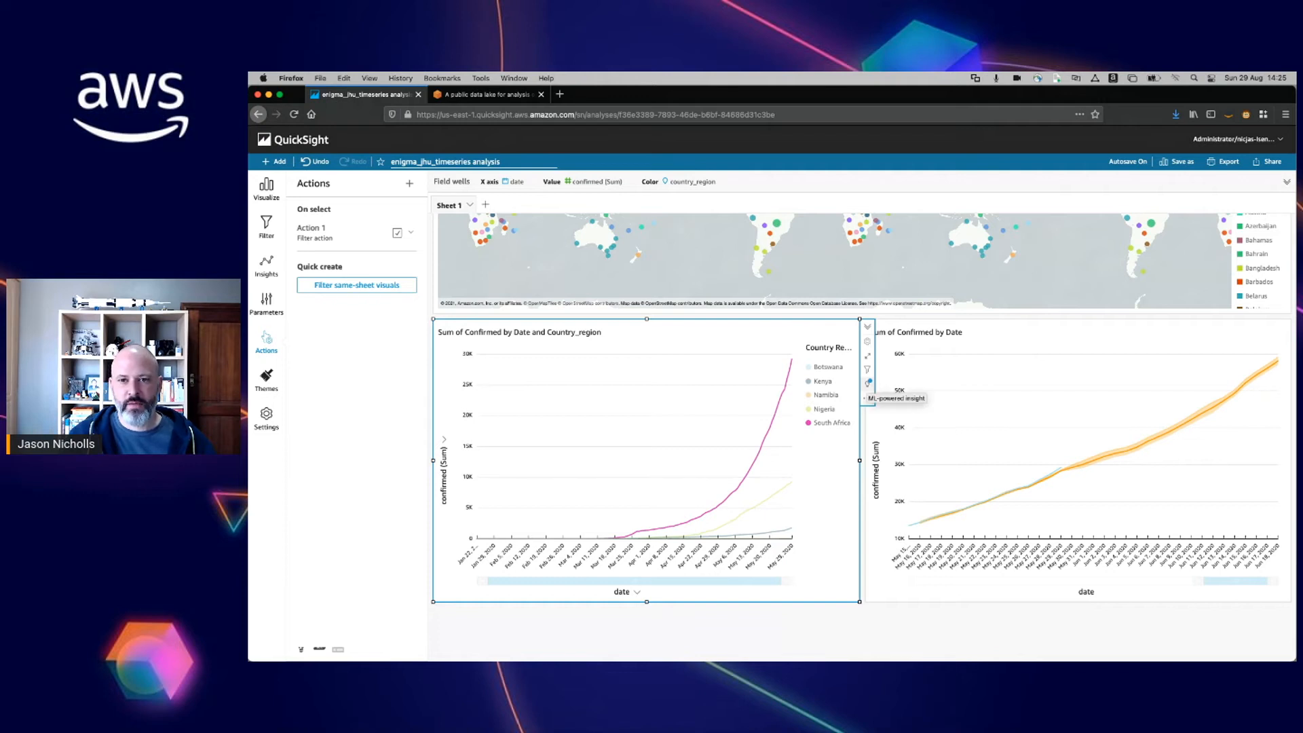
click(867, 382)
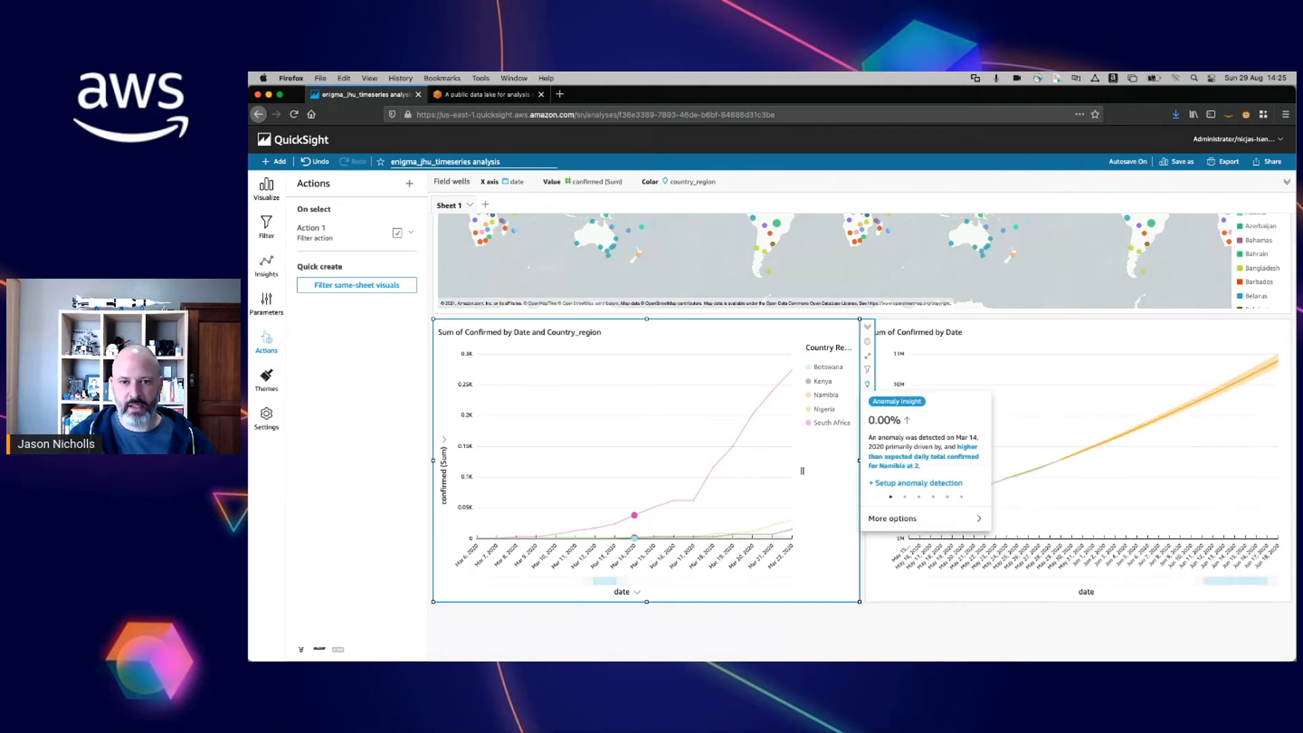
click(800, 630)
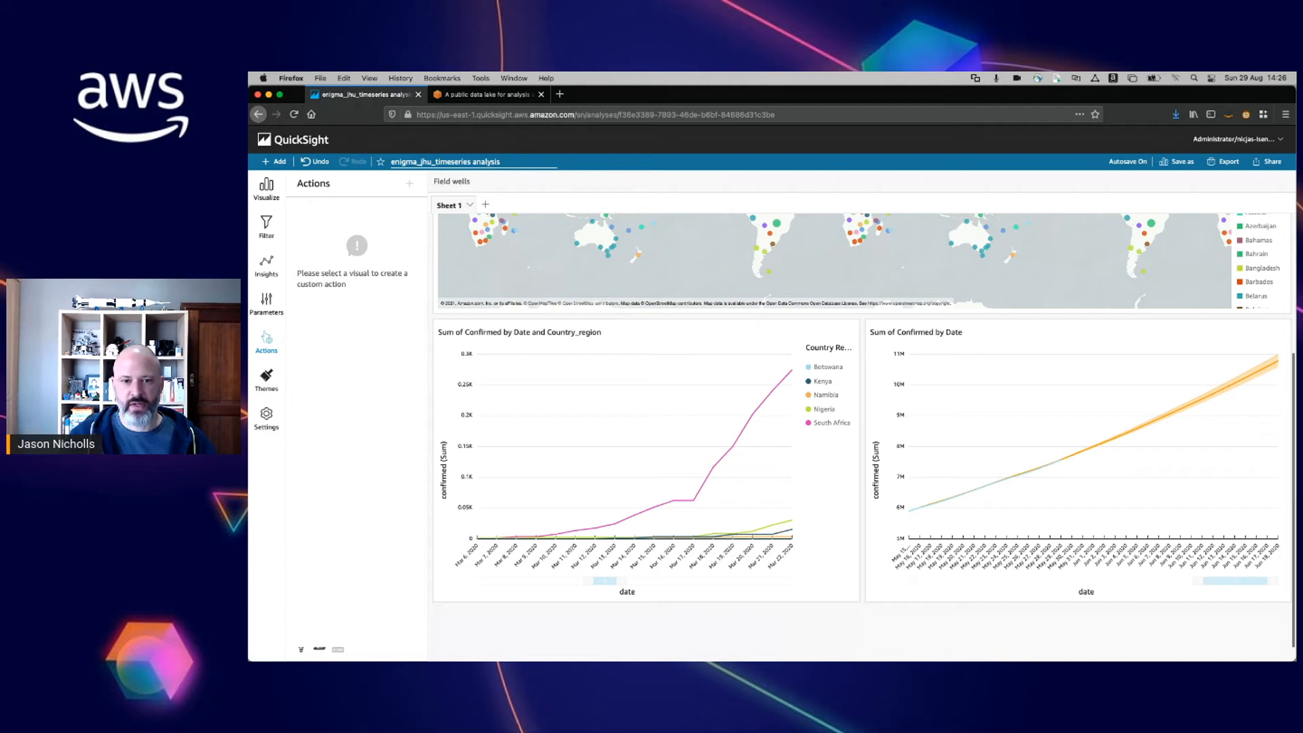
Step: Add an insight visual to the sheet with Anomaly detection as its computation type
click(274, 161)
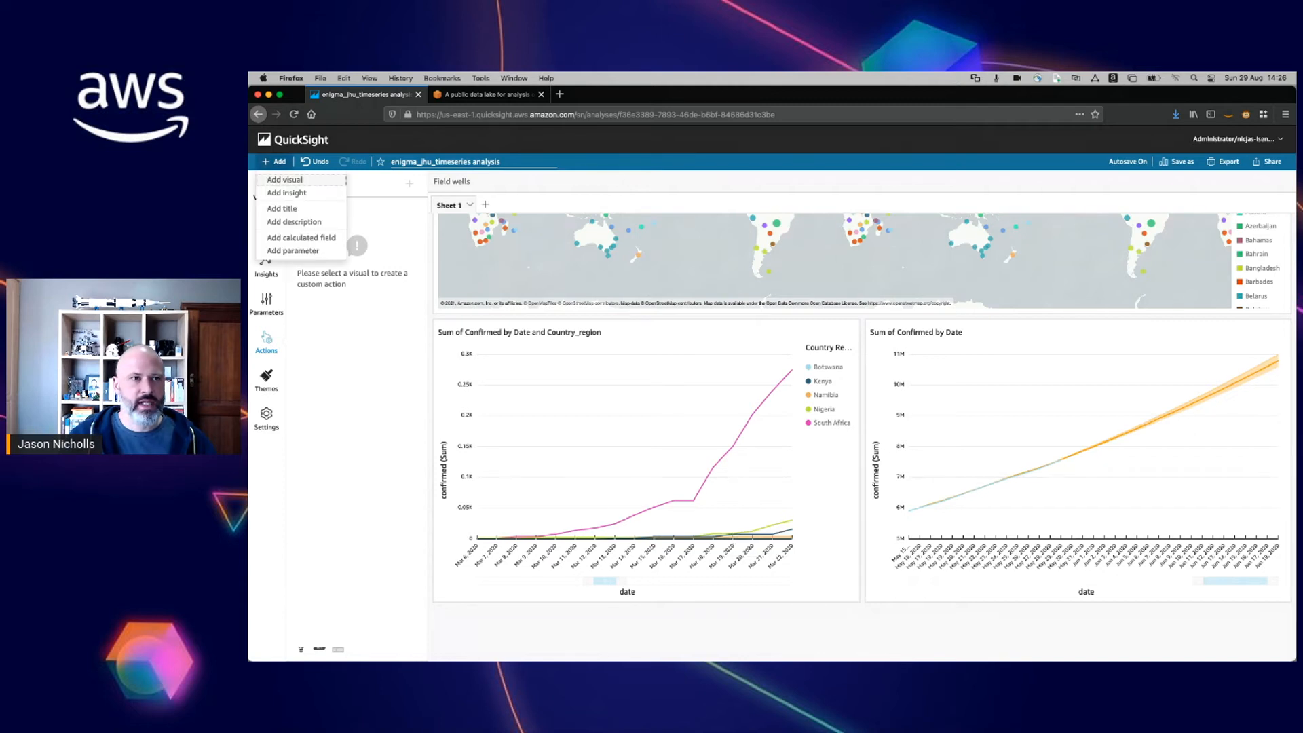
click(286, 193)
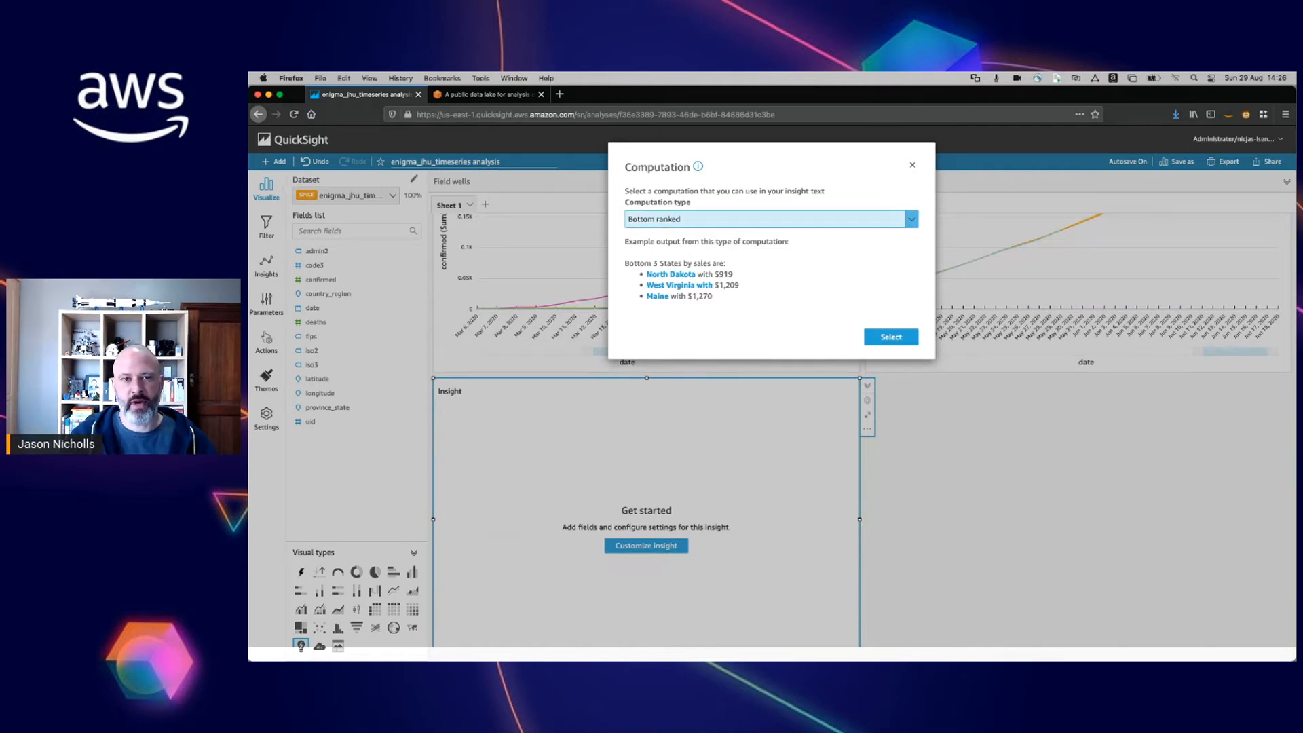
click(771, 220)
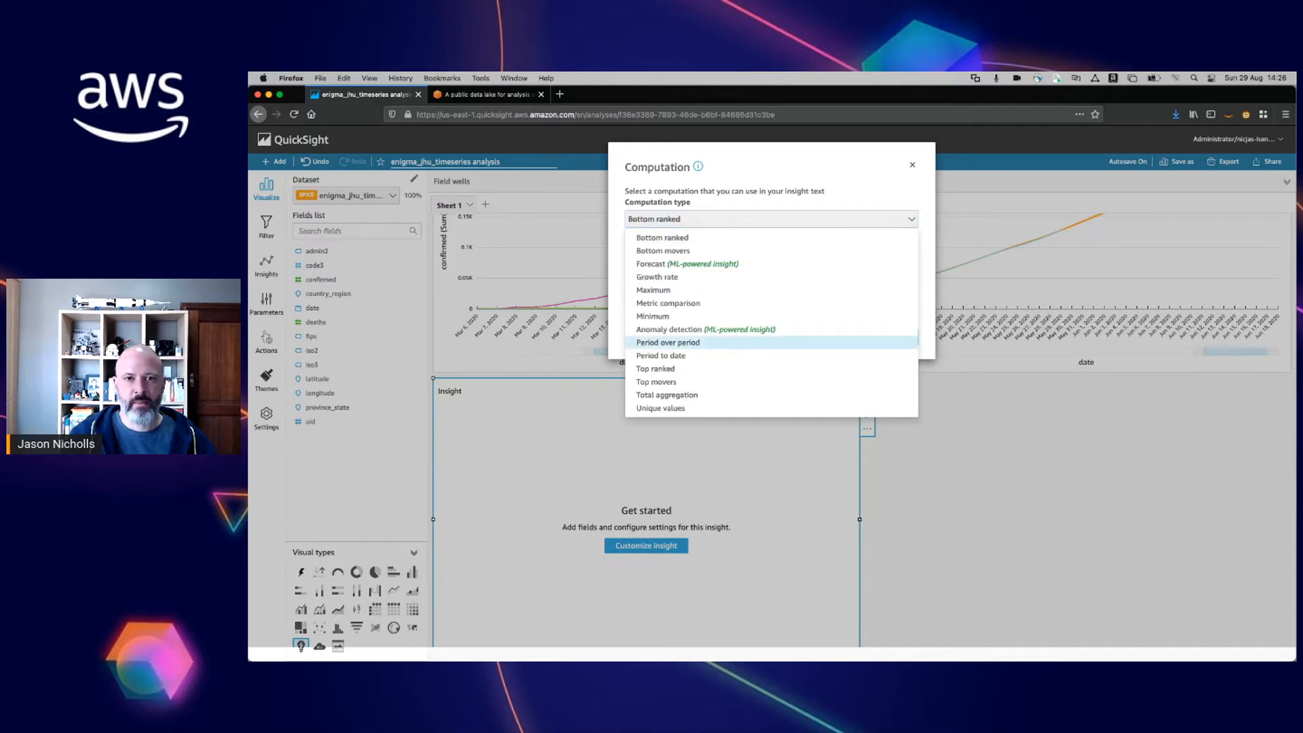
click(706, 330)
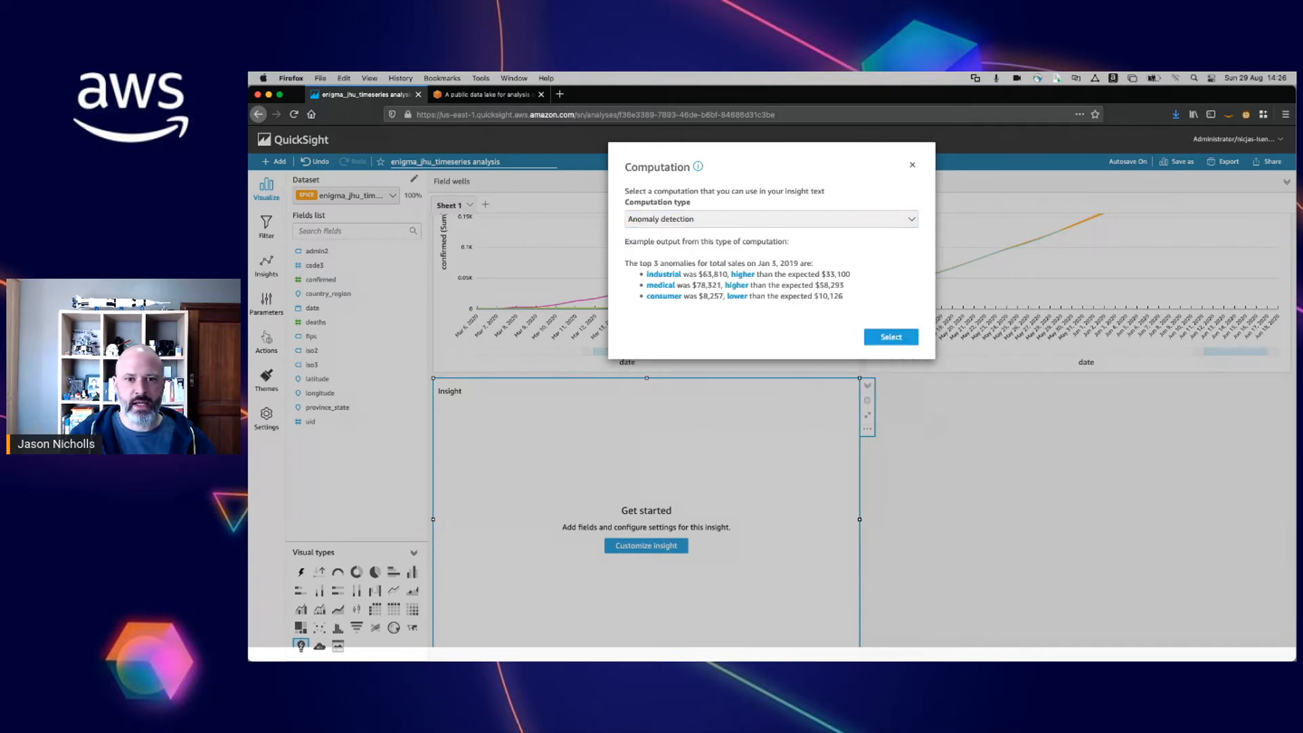
click(891, 337)
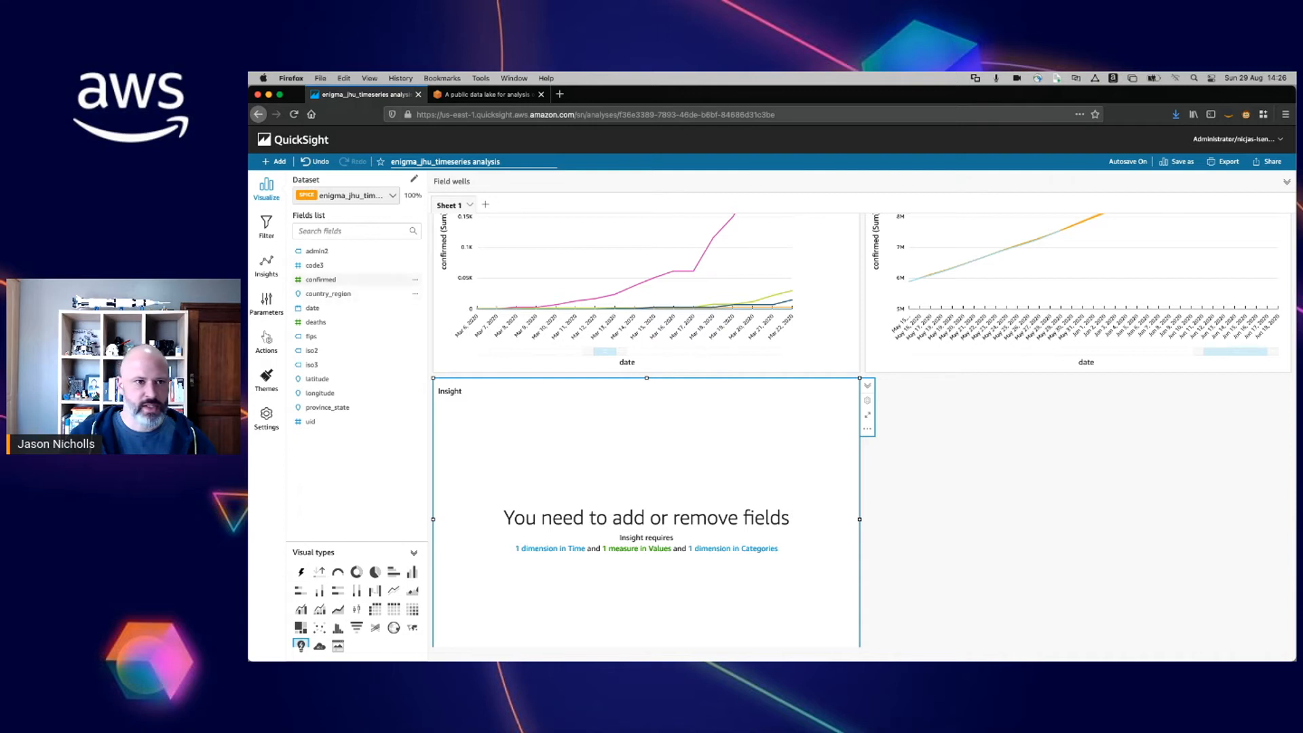
Step: Assign date as the time, confirmed as the value and country_region as the category of the insight
click(313, 308)
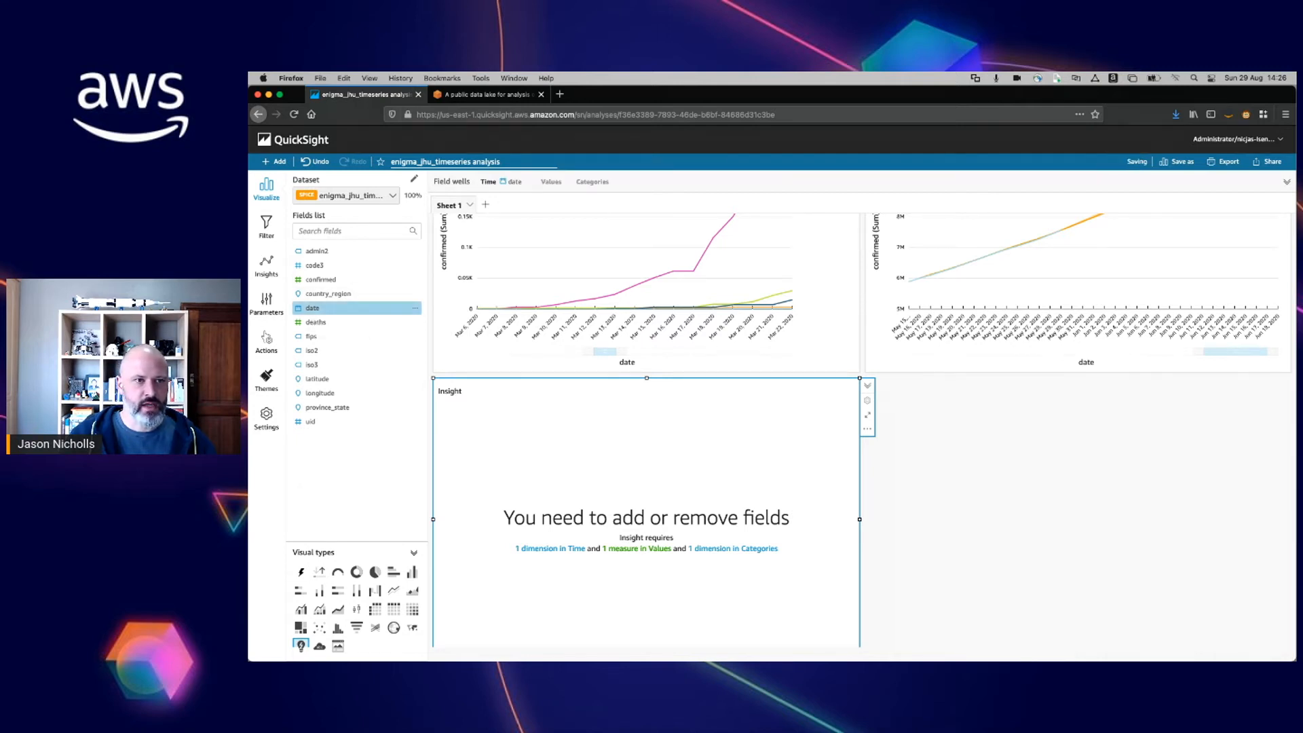
click(326, 279)
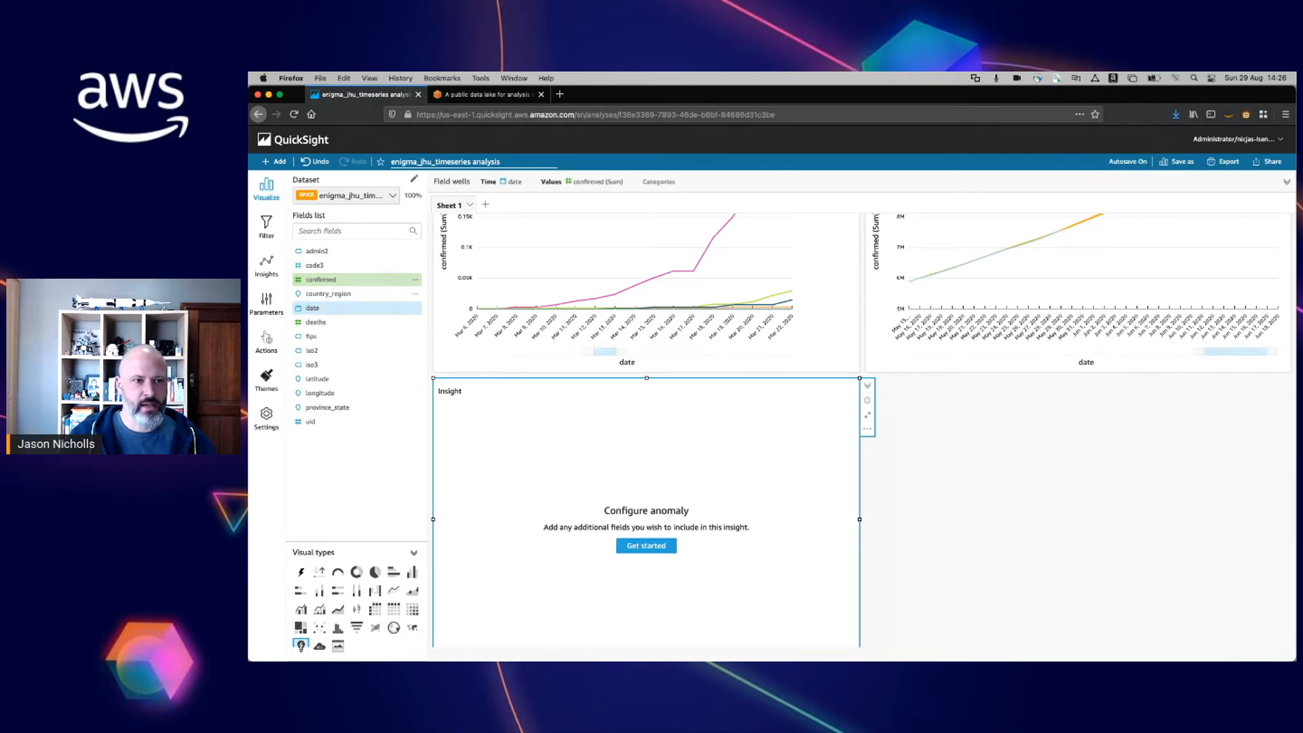
click(328, 294)
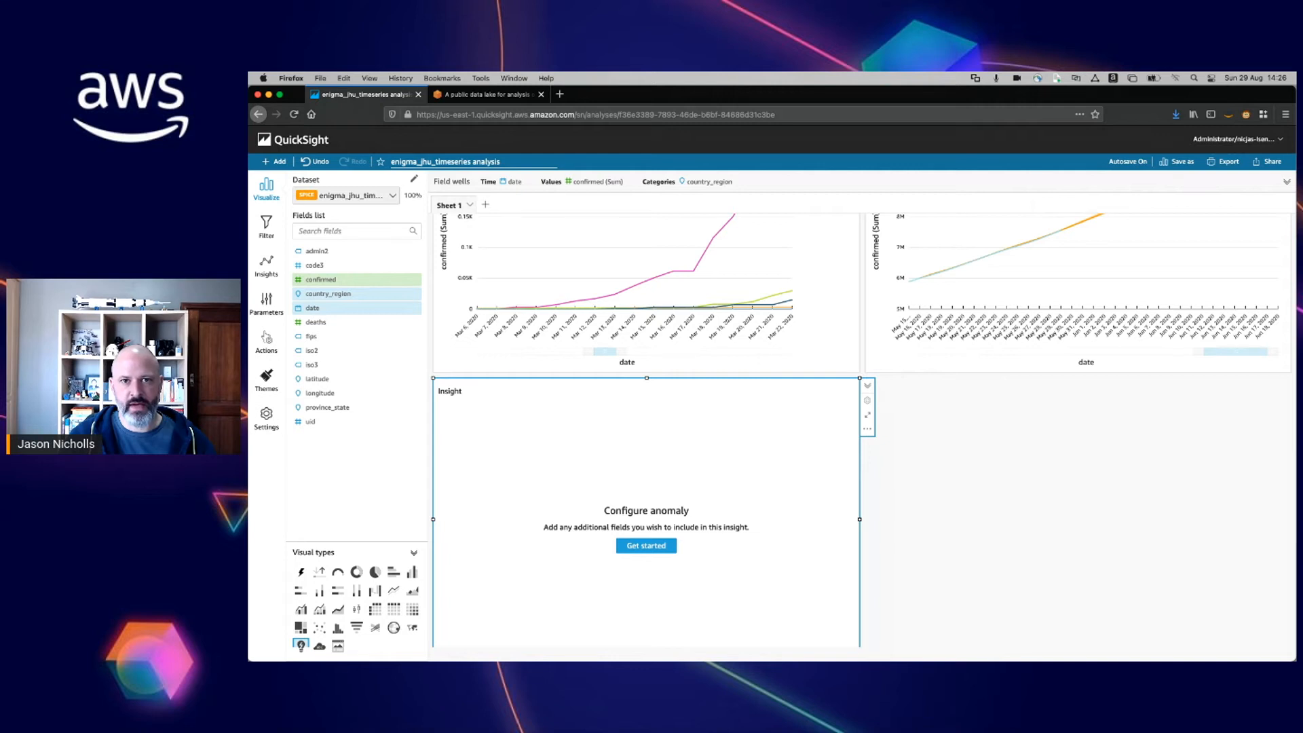
click(1286, 182)
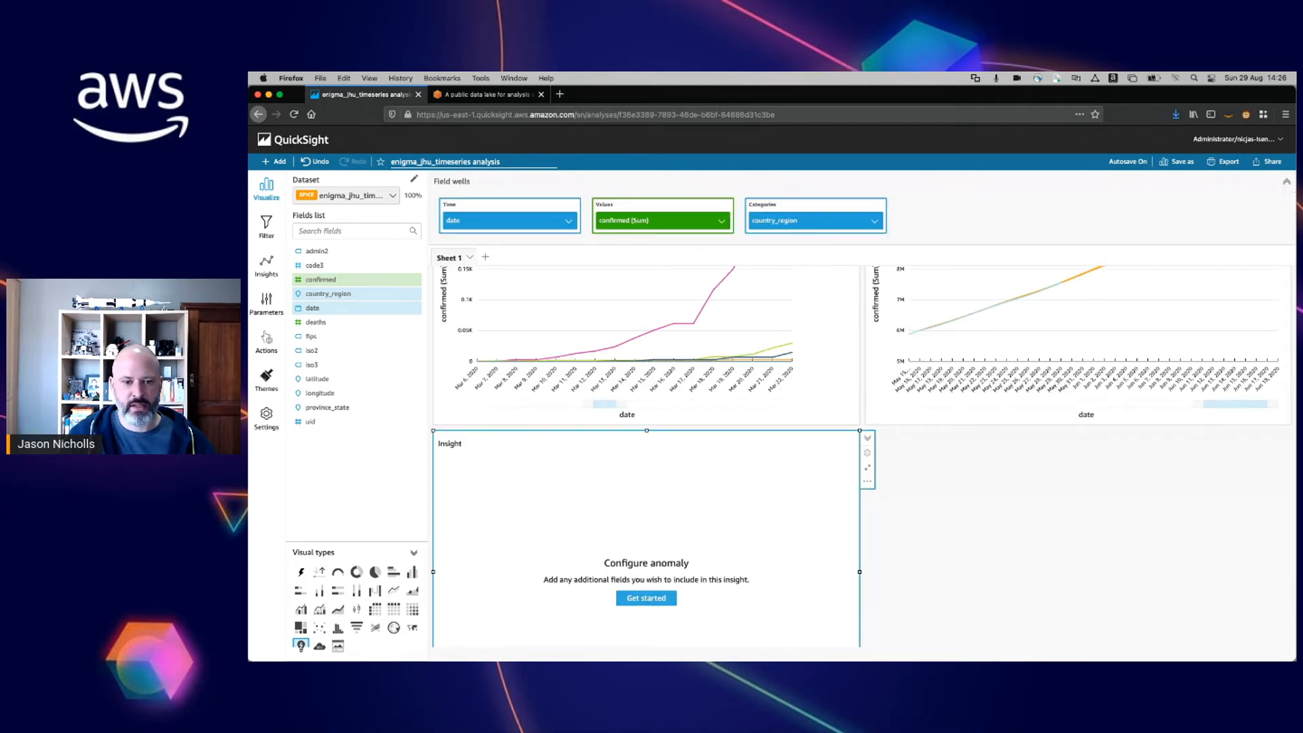
Step: Set up anomaly detection with country_region, latitude, longitude and province_state as the top contributor fields
click(645, 598)
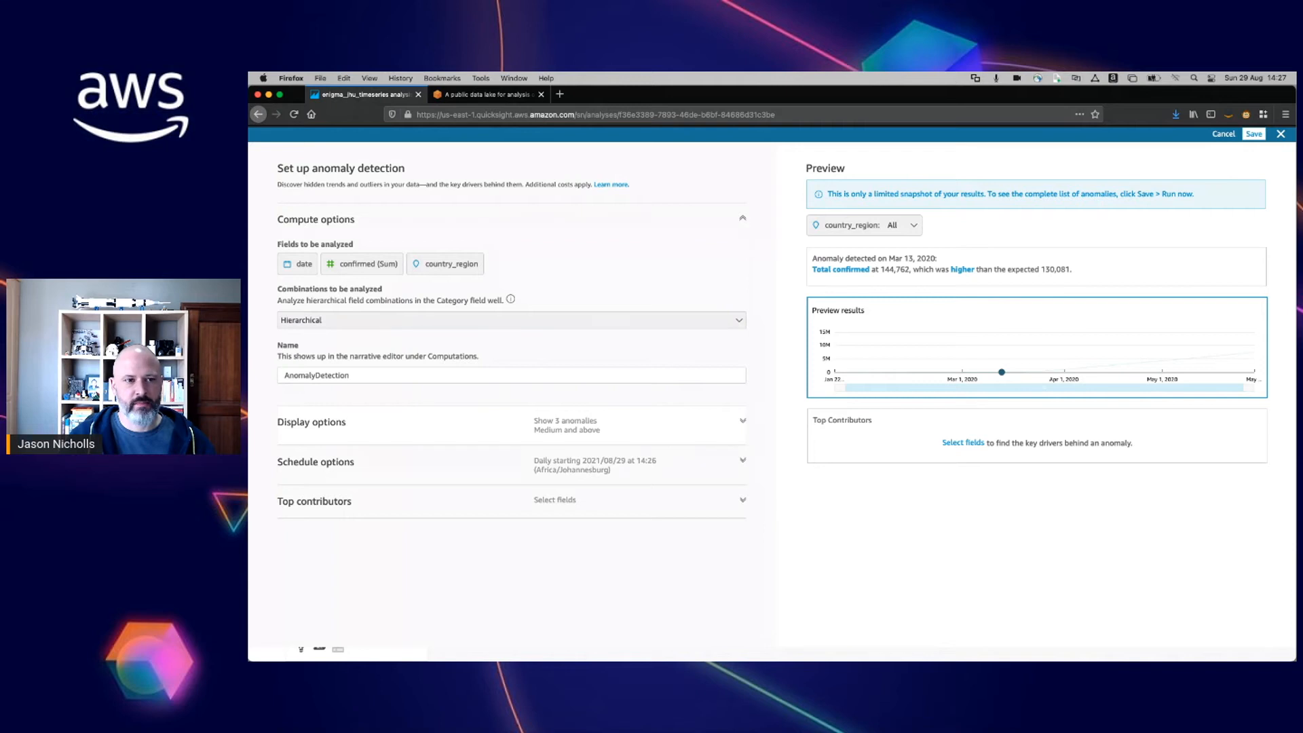
click(511, 501)
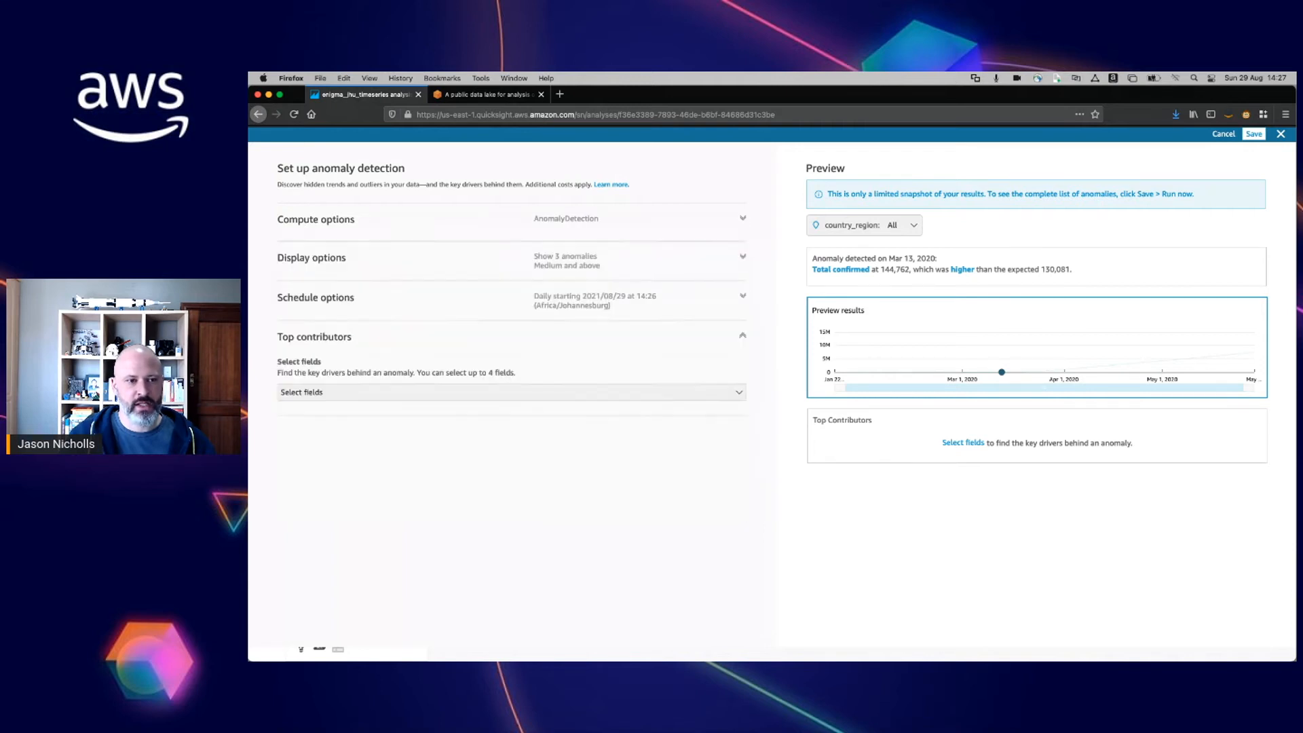
click(512, 388)
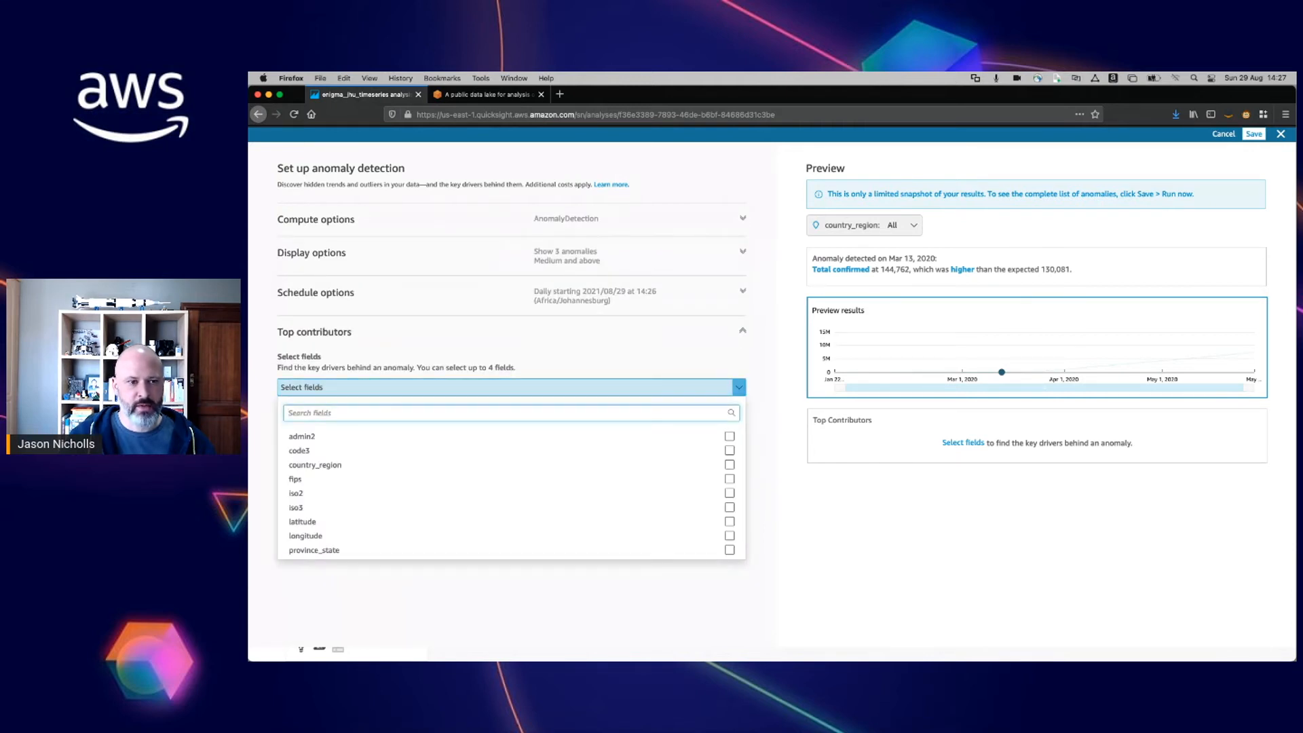
click(729, 464)
click(729, 522)
click(729, 536)
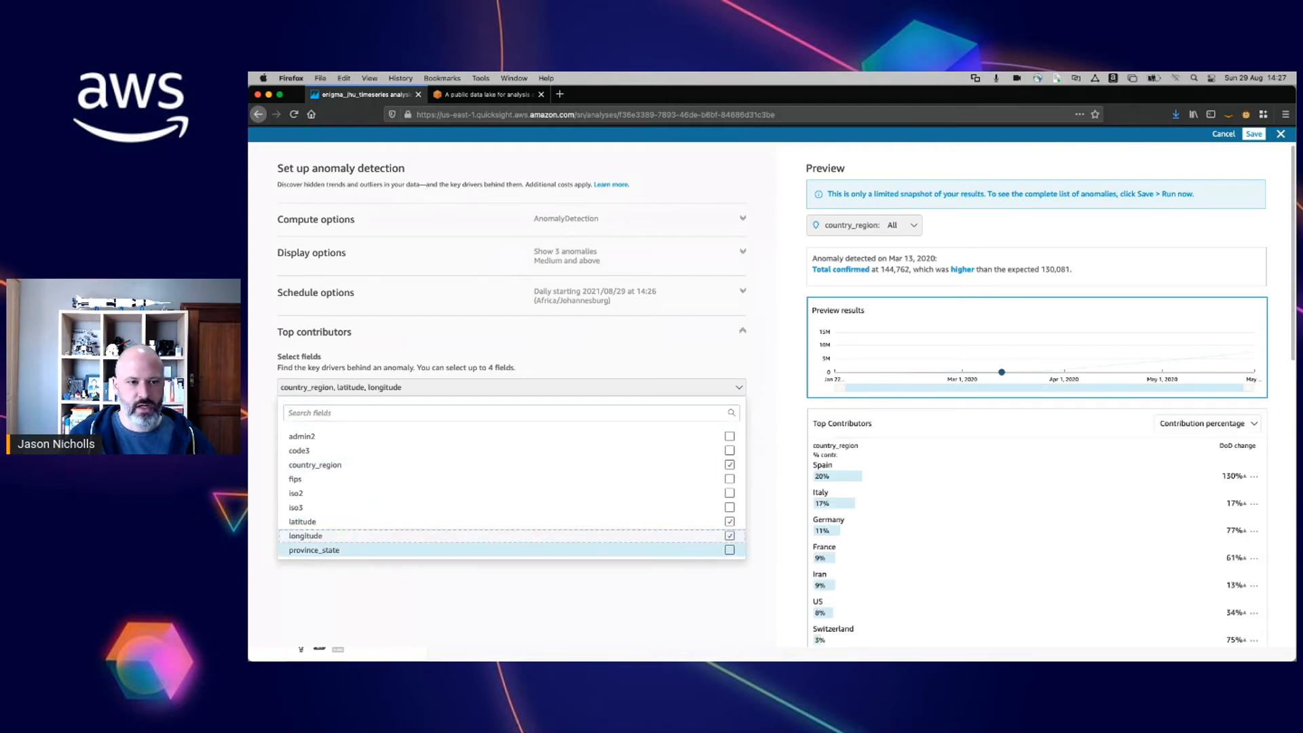
click(730, 549)
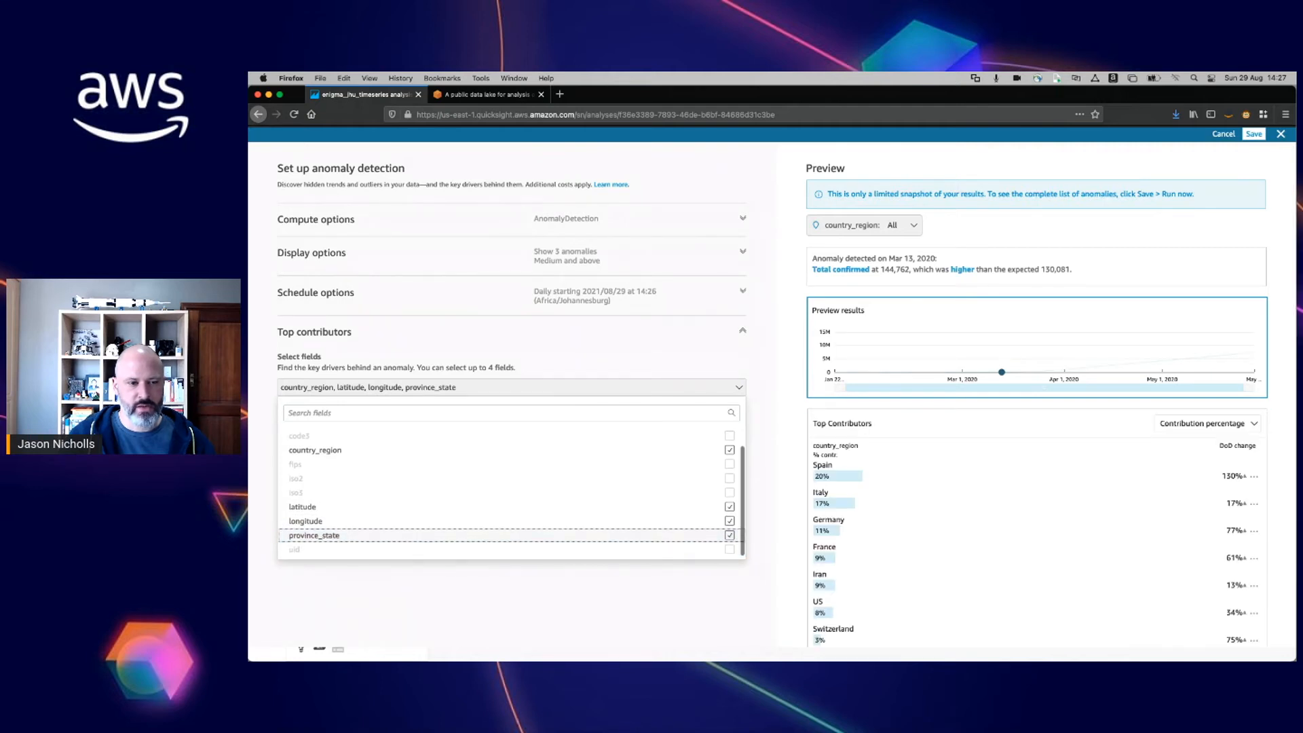
scroll(511, 494, up, 1)
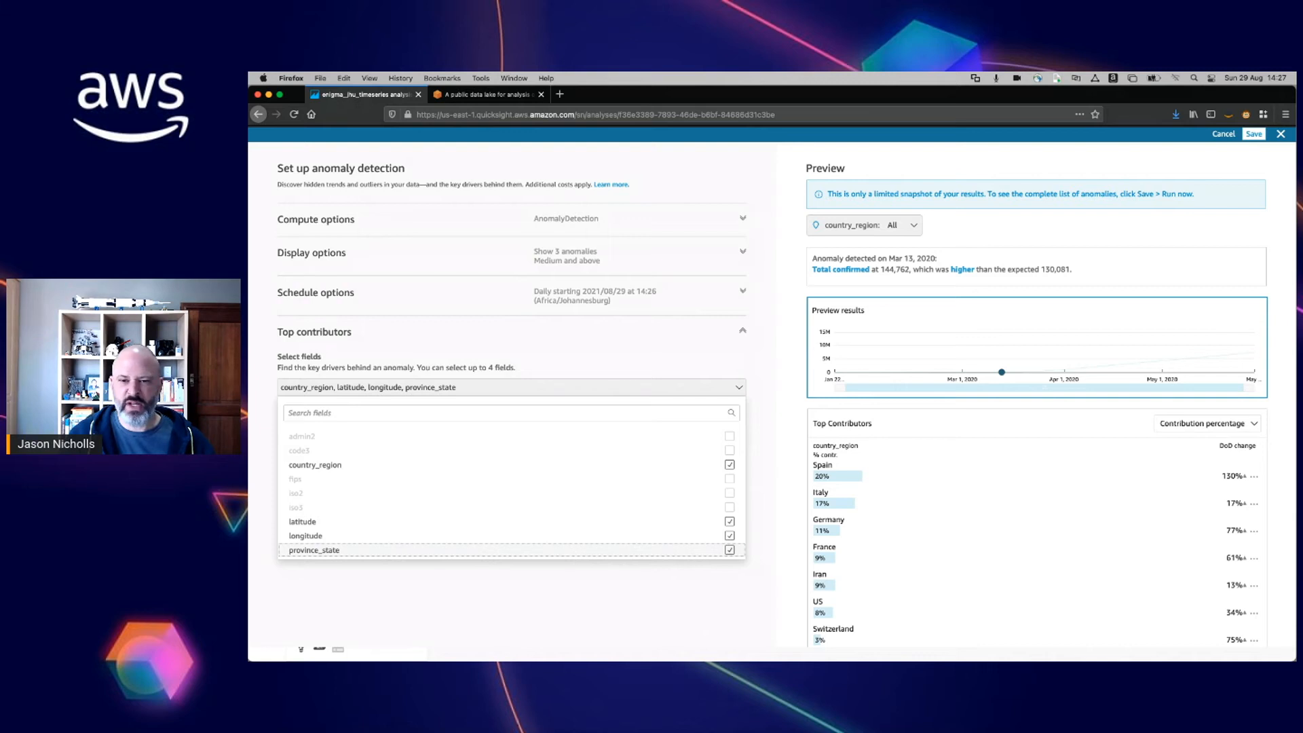
key(Escape)
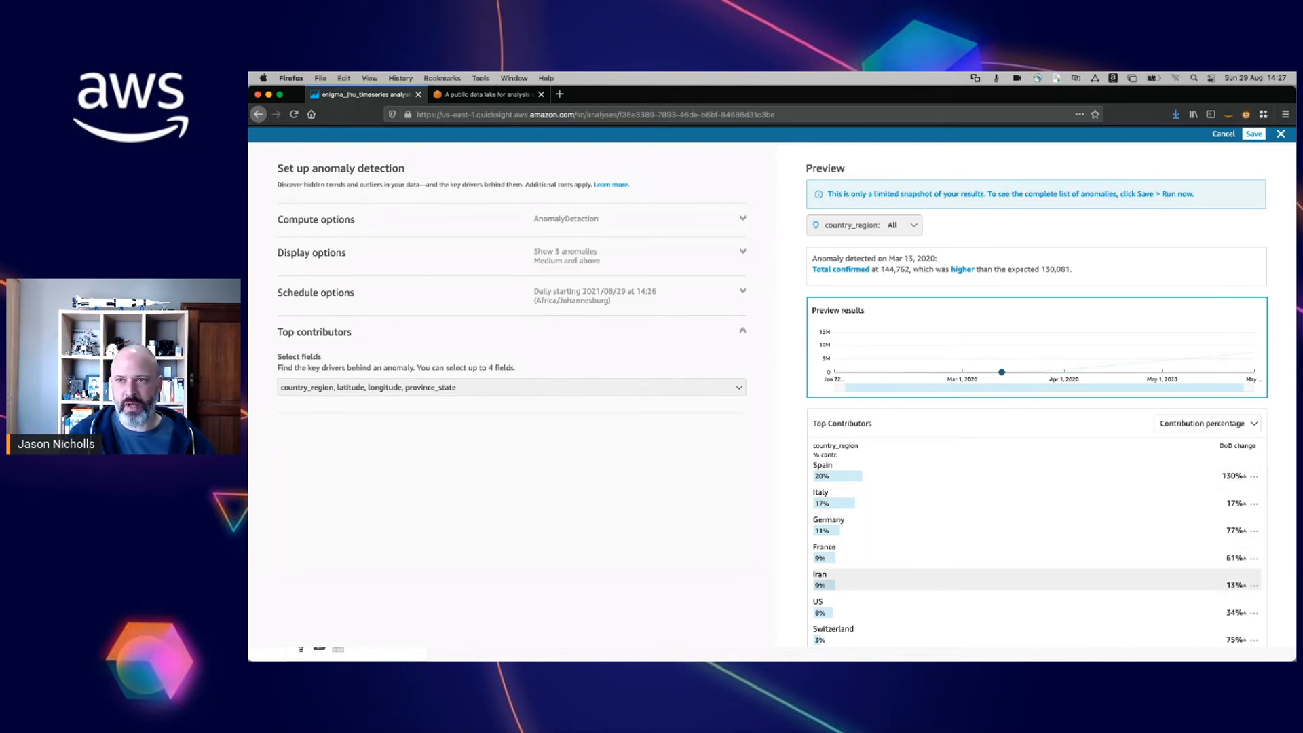
Step: Review the top contributors preview, save the anomaly detection setup and run the insight
scroll(875, 584, down, 5)
scroll(785, 396, up, 5)
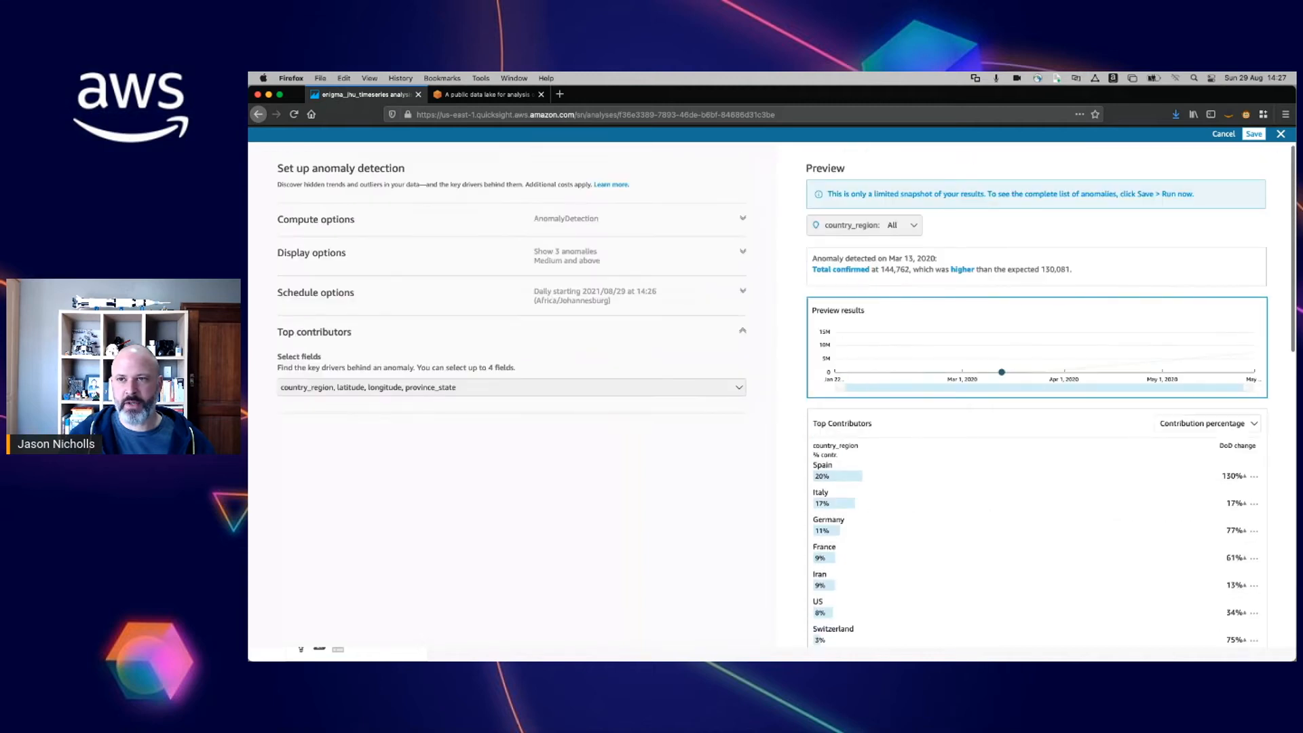
click(1253, 134)
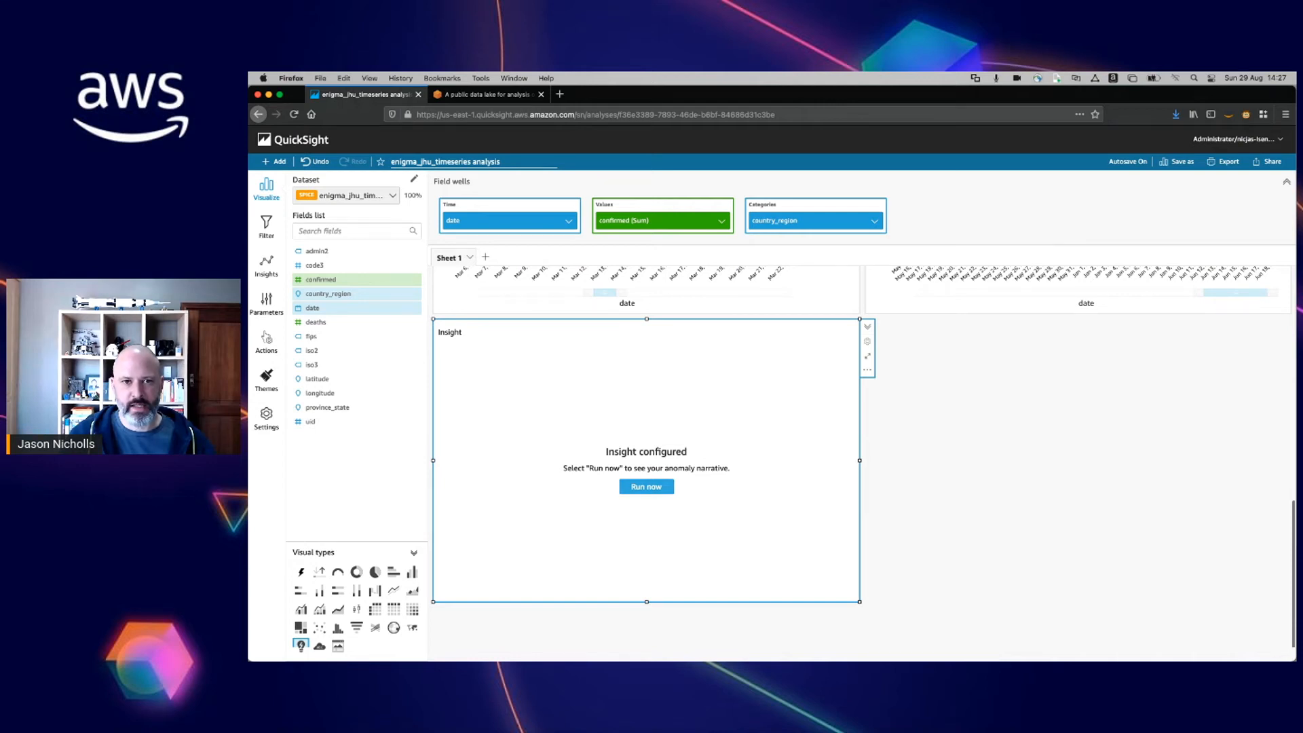
click(646, 486)
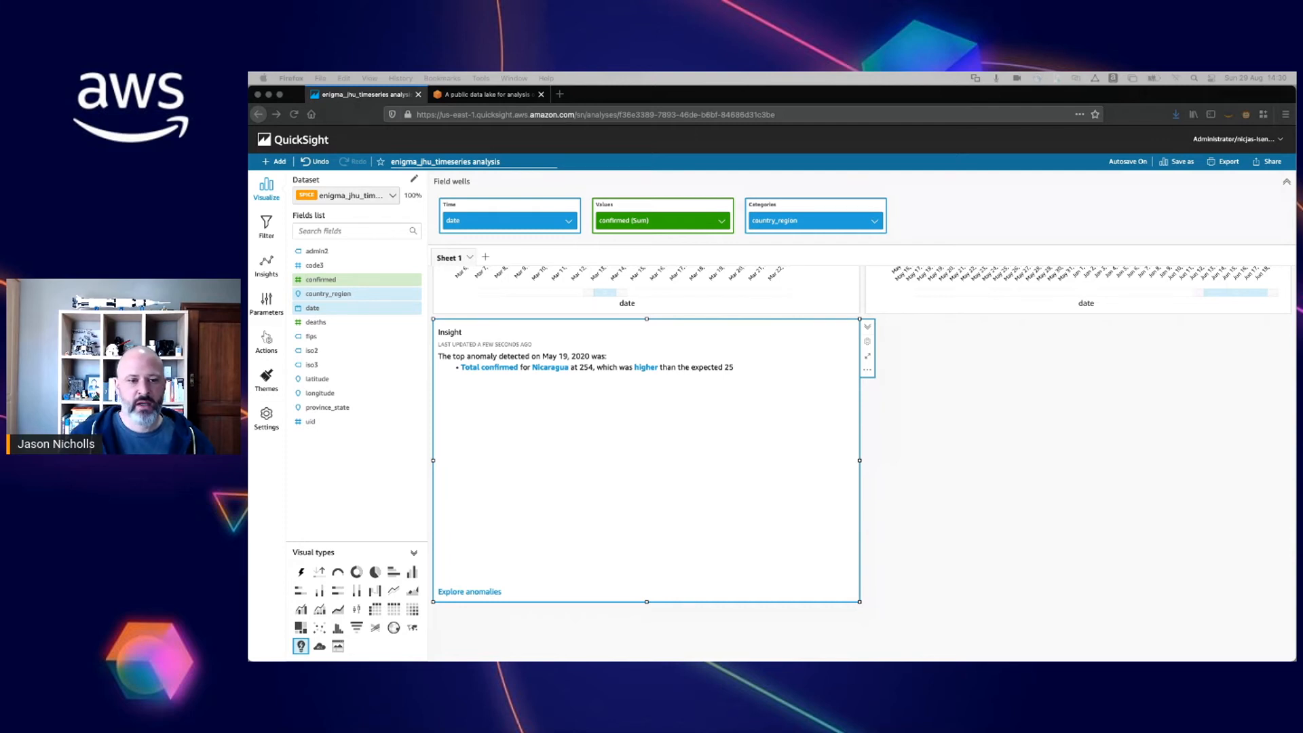
Step: Explore the insight's detected anomalies and view Nicaragua's confirmed cases over an earlier date range in the second half of March 2020
click(470, 591)
click(469, 592)
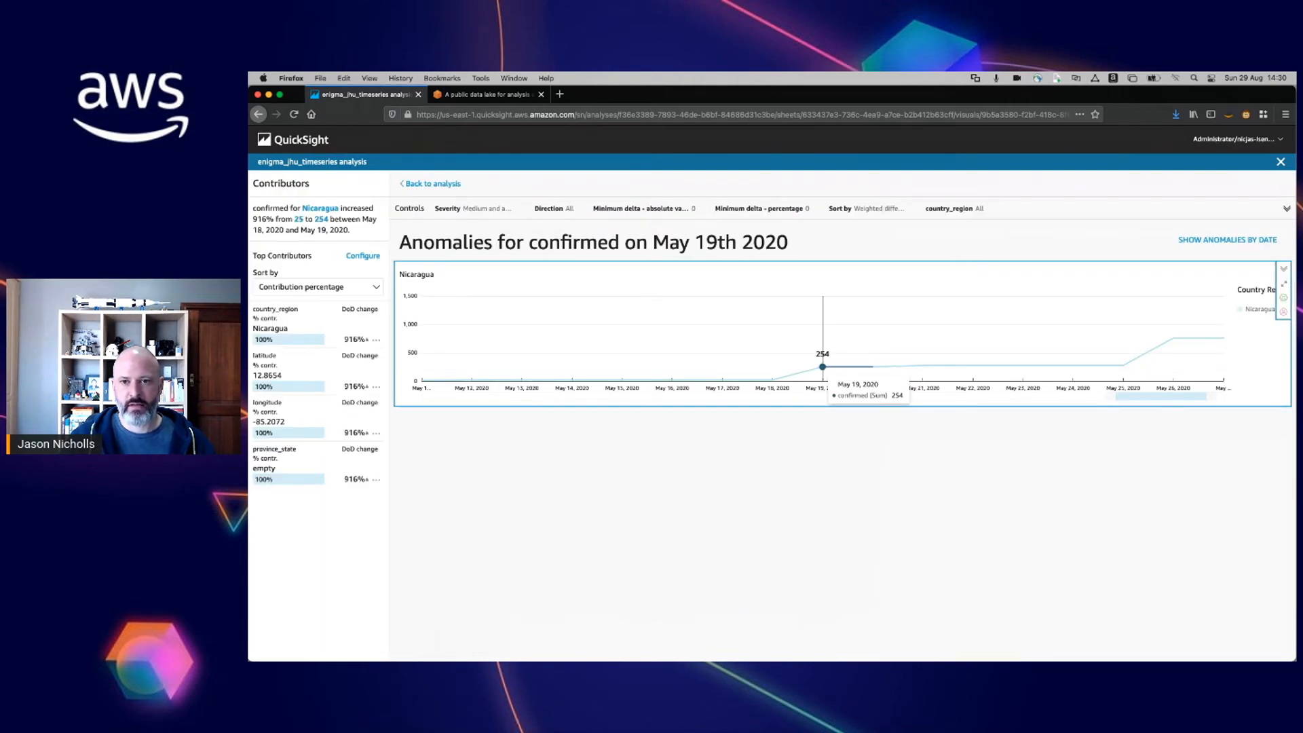
mouse_move(1110, 395)
mouse_down()
mouse_move(1070, 396)
mouse_move(1130, 396)
mouse_up()
drag(1005, 396, 801, 396)
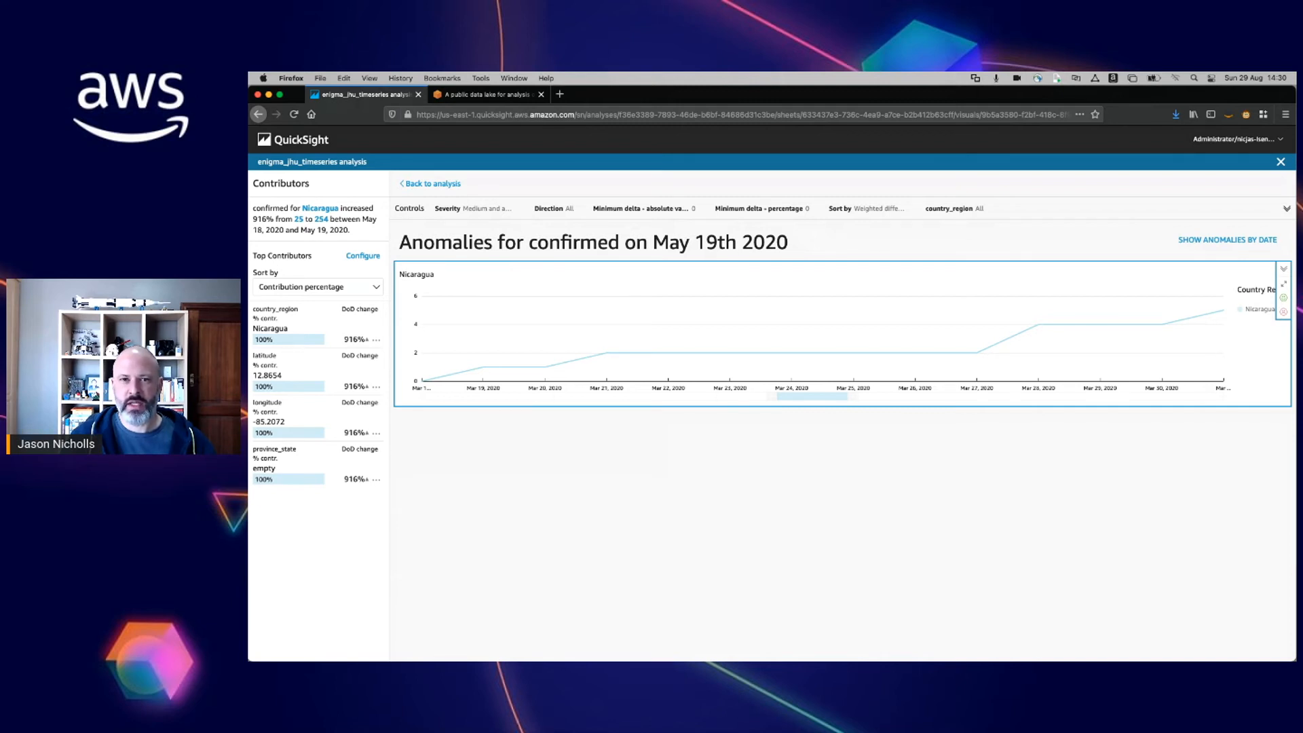
Step: Show the anomalies by date, list those for February 26, 2020, and view the contributors for Spain
click(1226, 240)
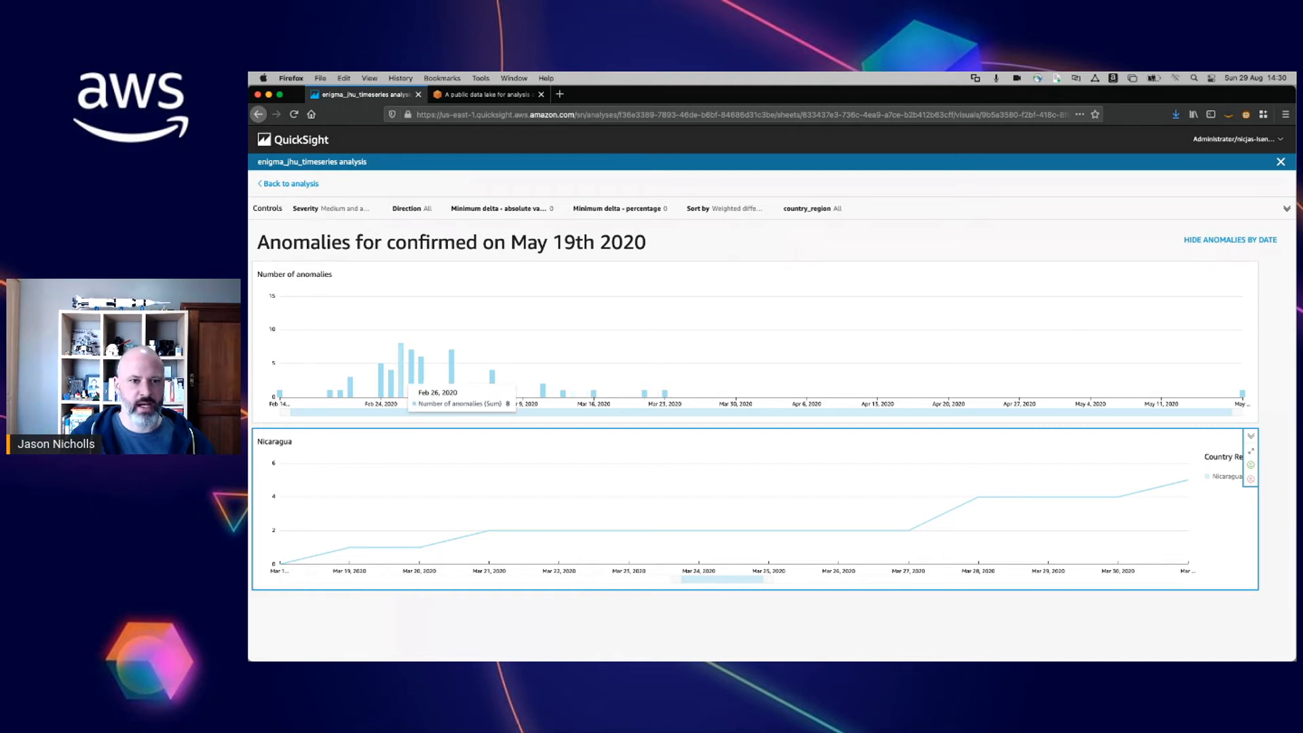
click(411, 380)
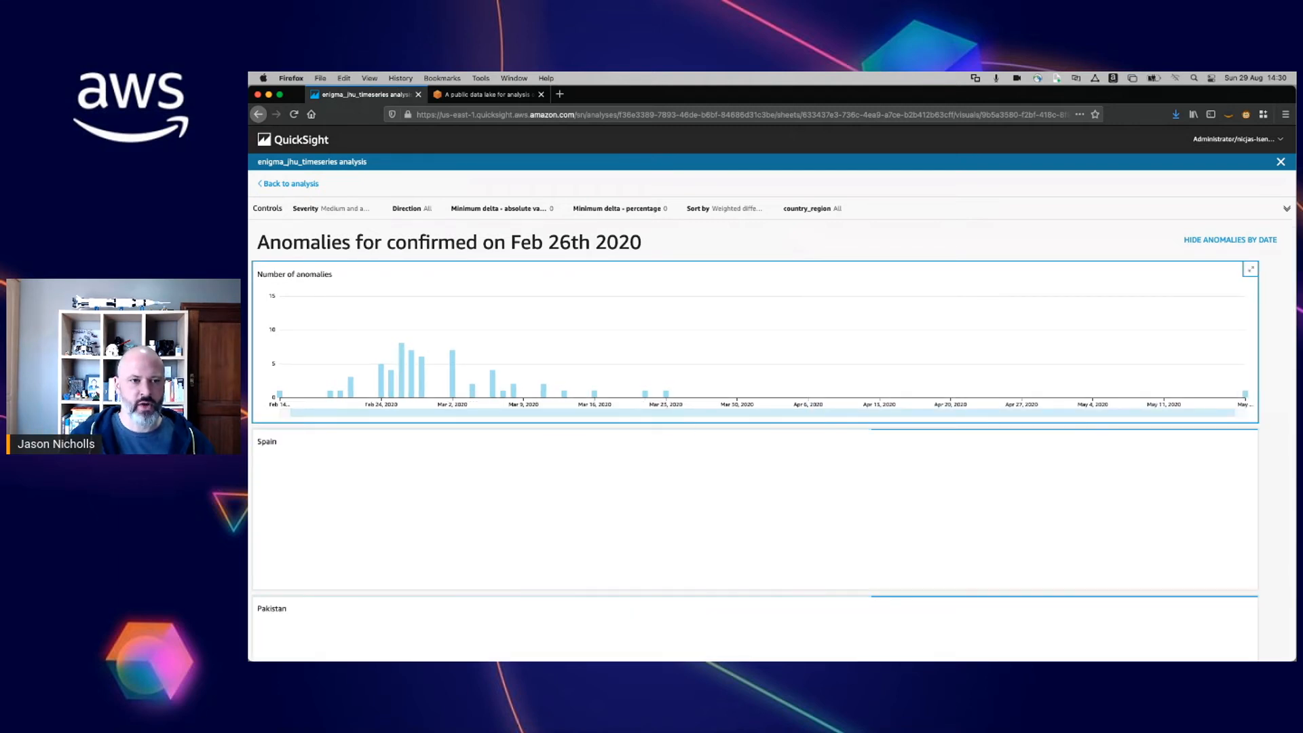
click(706, 510)
scroll(706, 510, down, 3)
scroll(1020, 468, up, 2)
click(1072, 405)
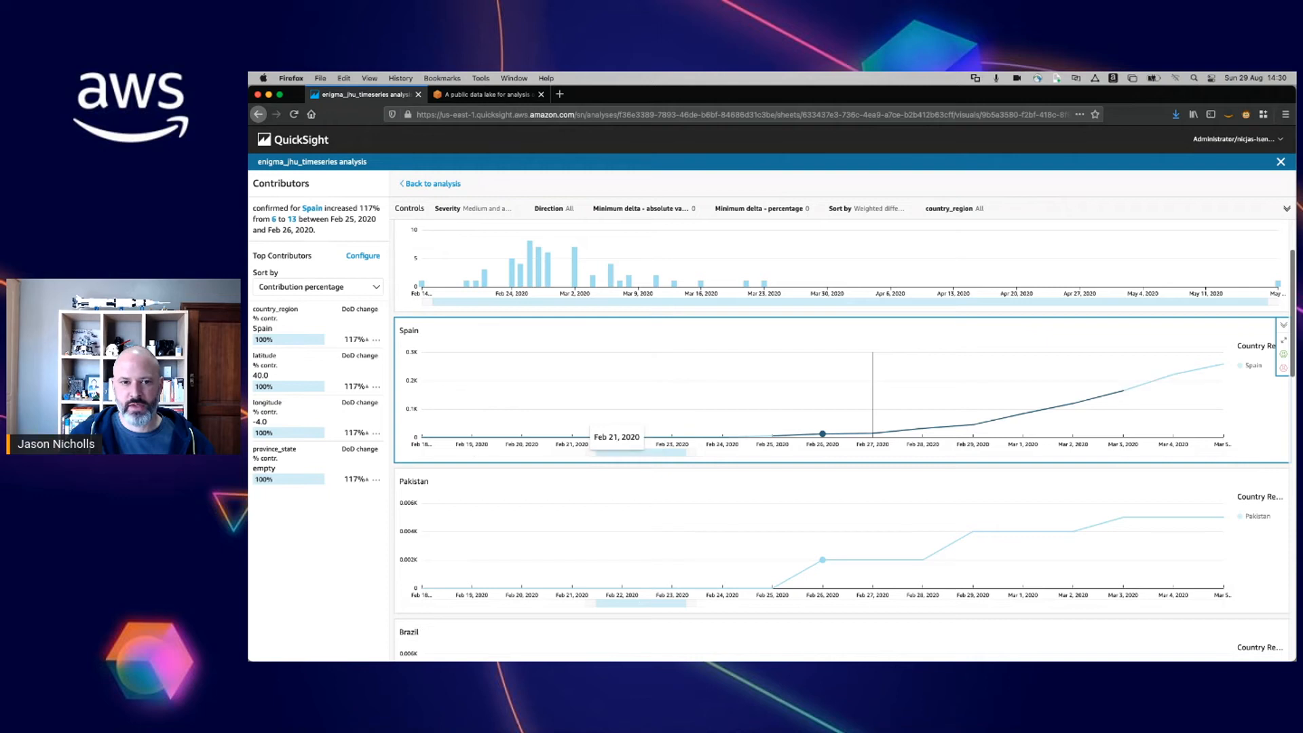
Step: Examine Spain's chart from February 21, 2020, and inspect the February 26 anomaly points of Spain and Pakistan
click(753, 452)
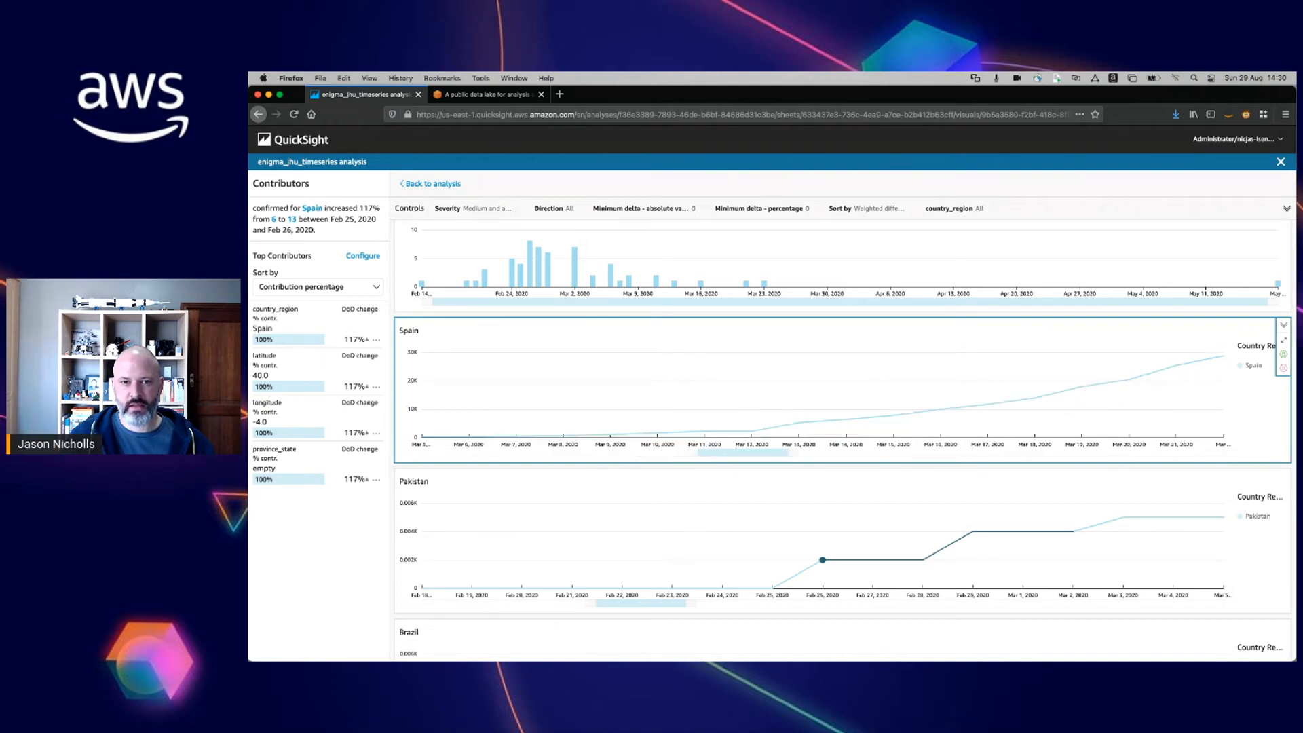
drag(744, 452, 659, 453)
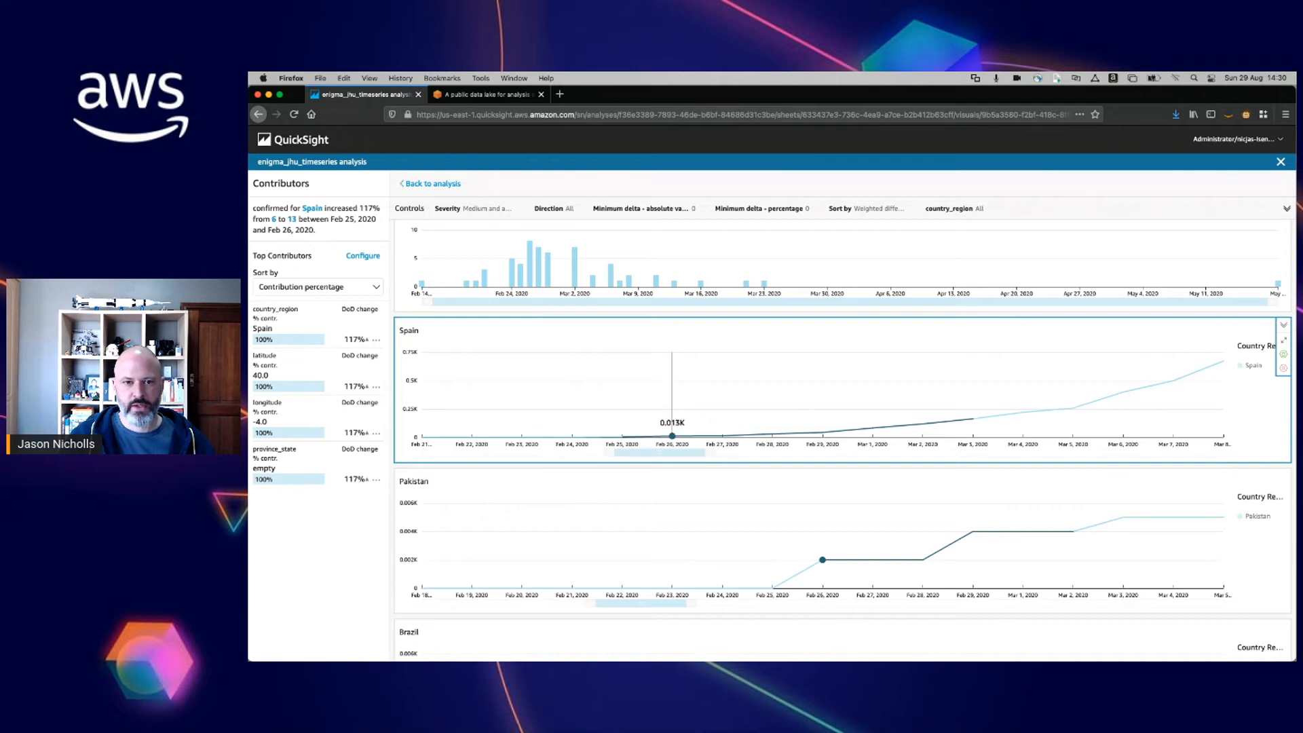
click(672, 436)
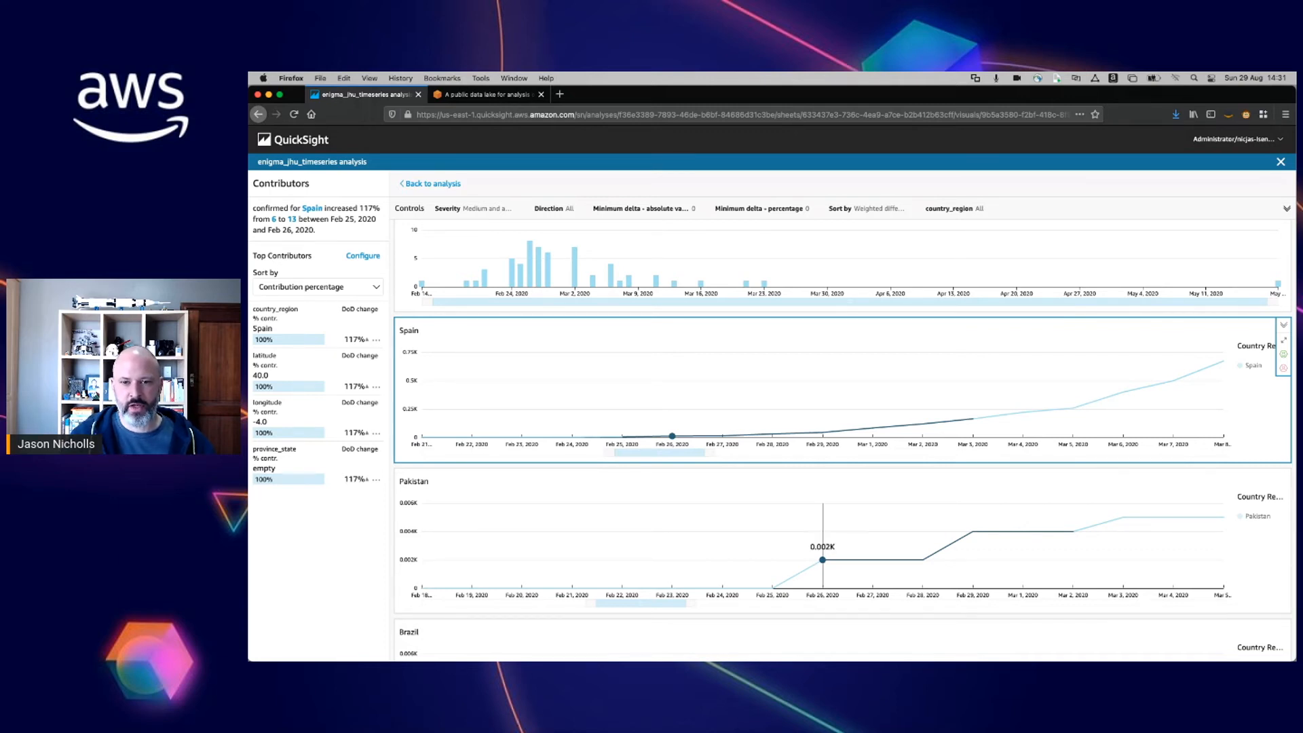
click(822, 559)
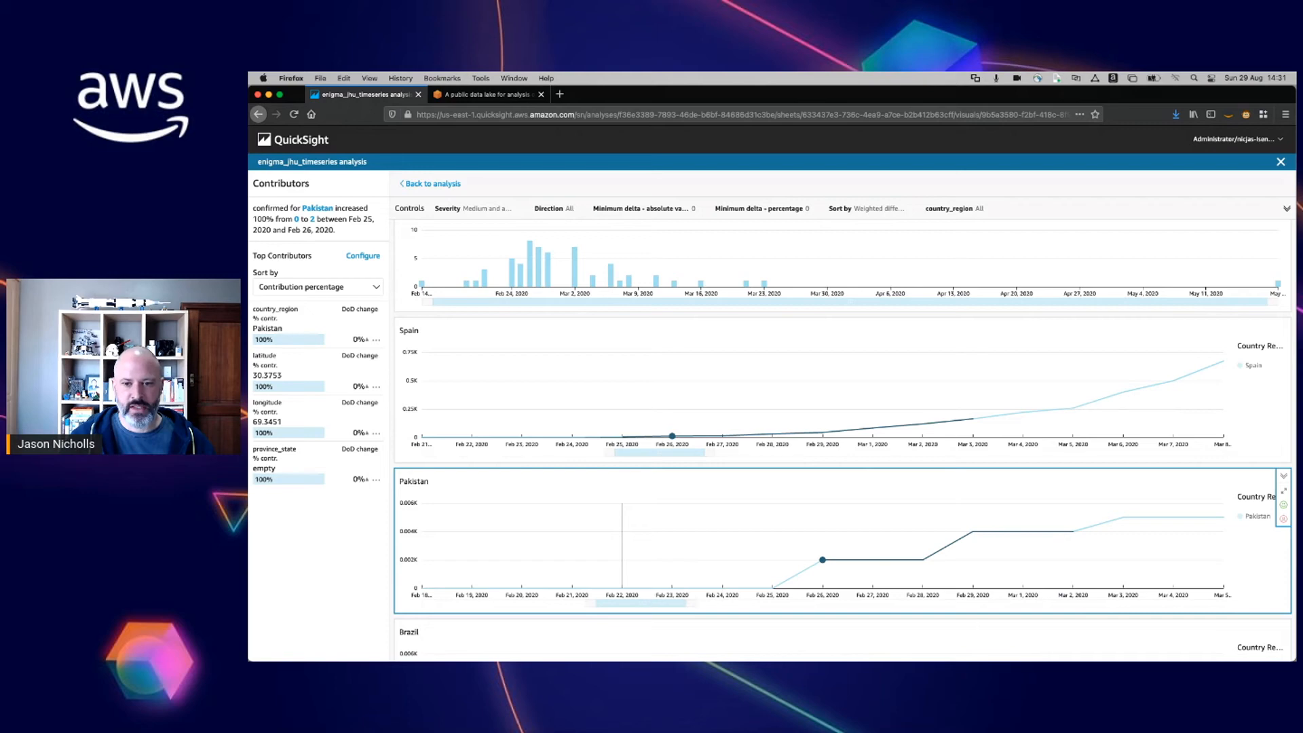
Step: Browse the remaining country charts with February 26 anomalies, and return to the analysis
scroll(873, 563, left, 2)
scroll(873, 563, down, 5)
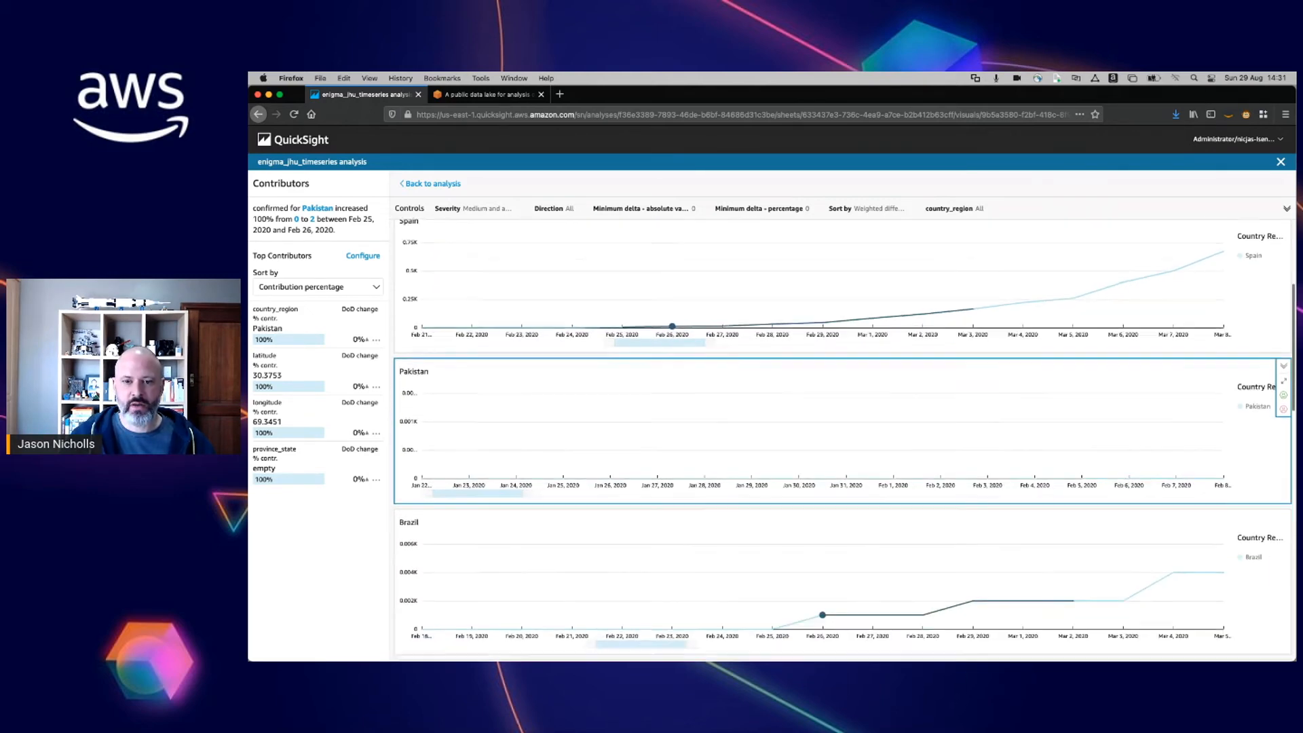
scroll(872, 563, down, 1)
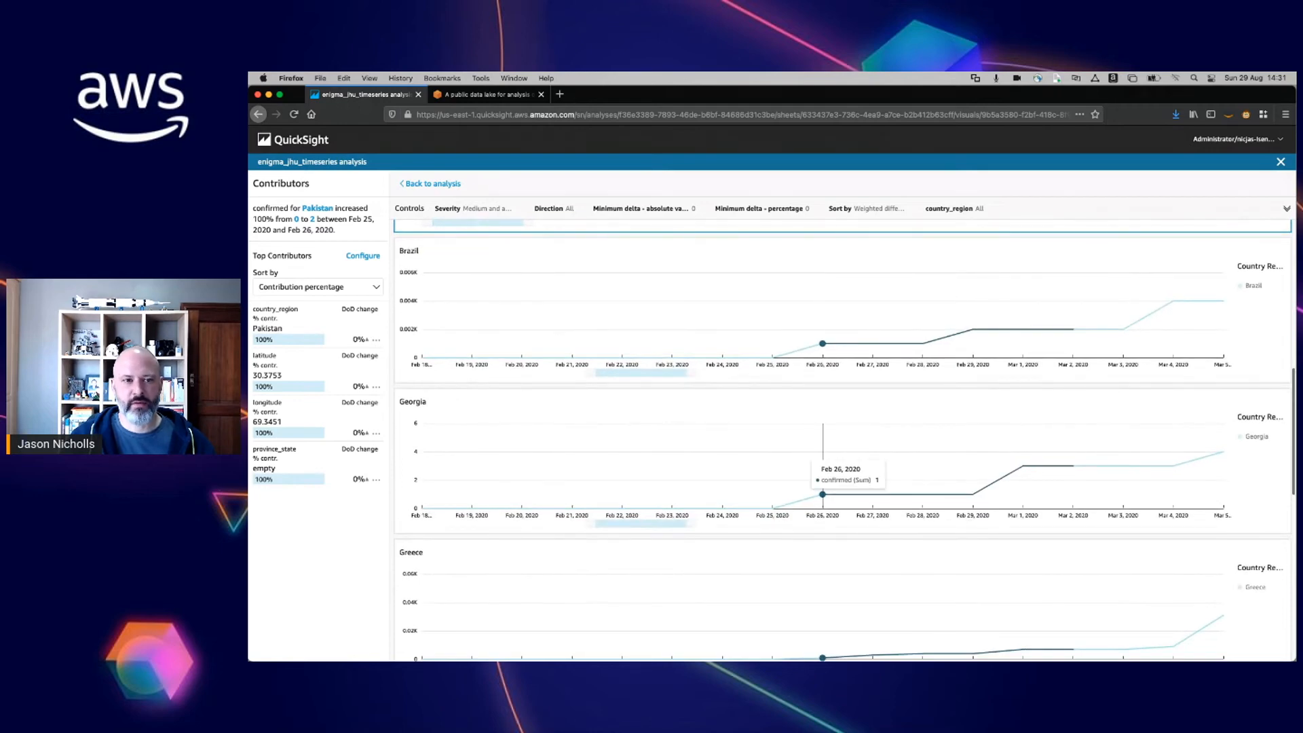
scroll(823, 474, down, 8)
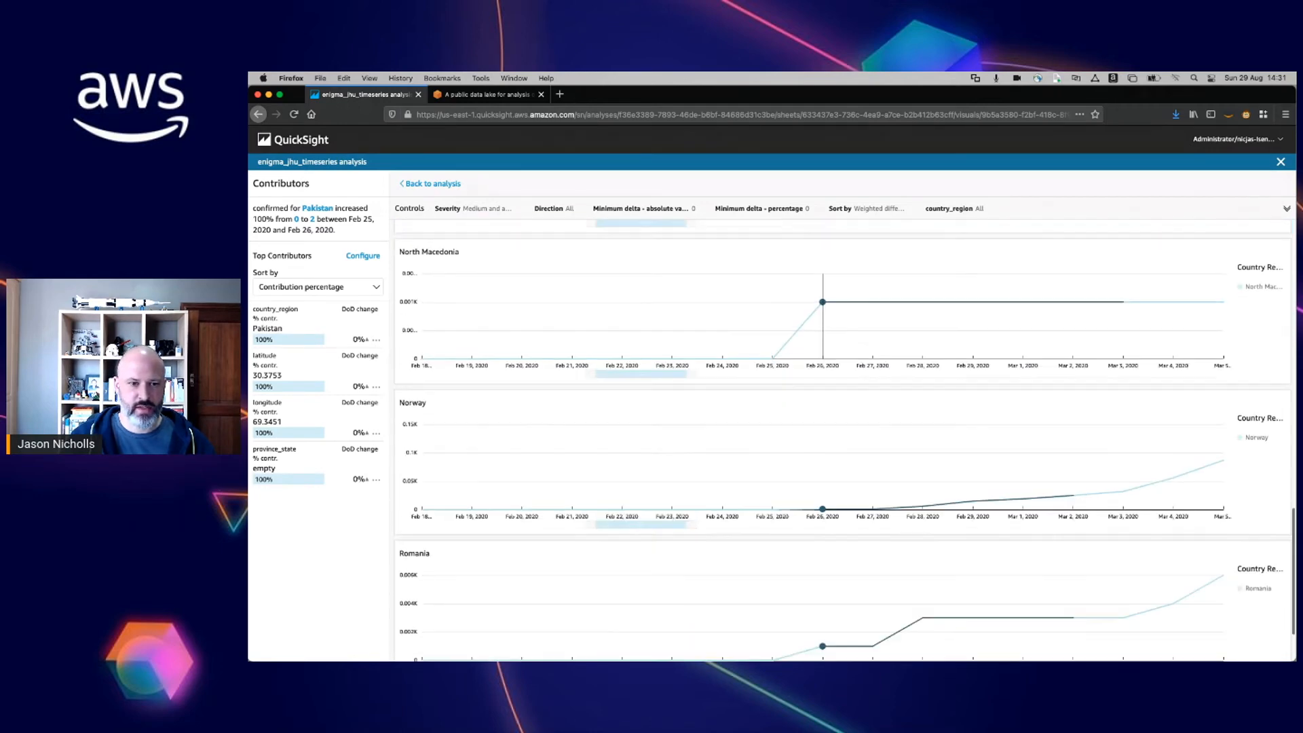
scroll(822, 424, up, 9)
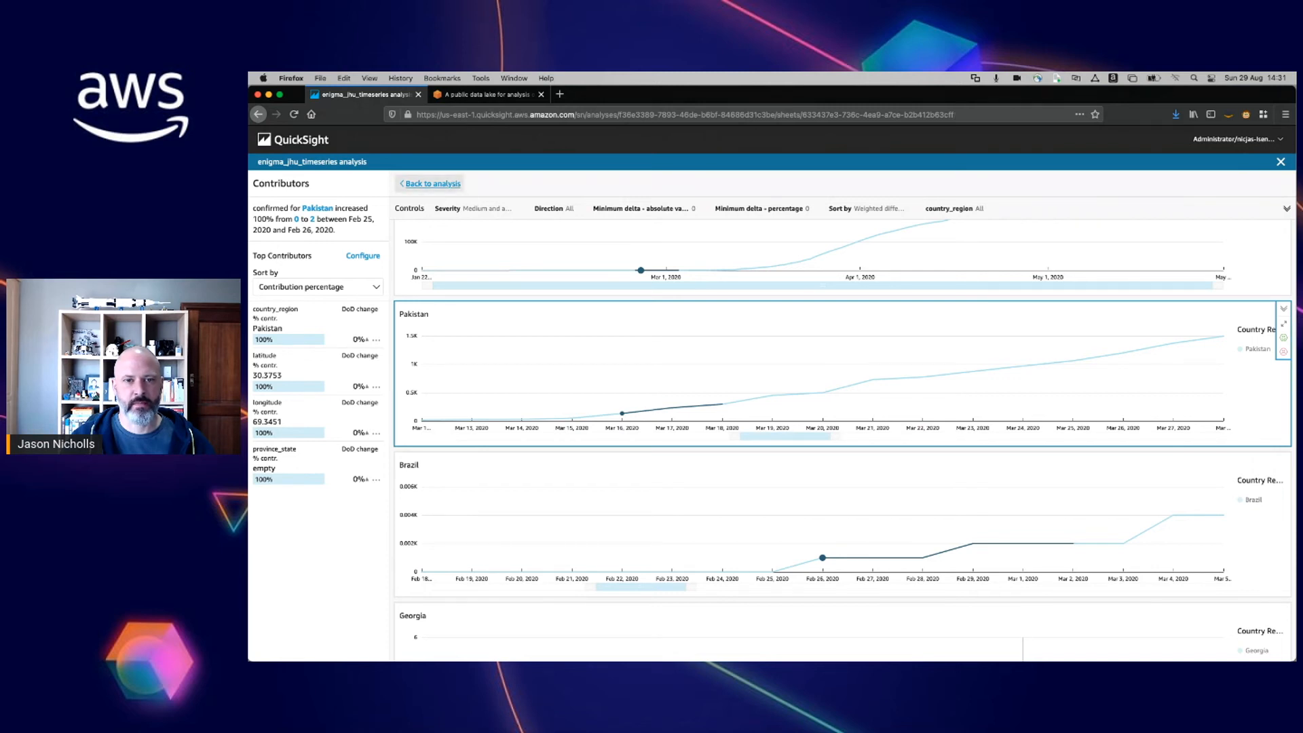
click(432, 184)
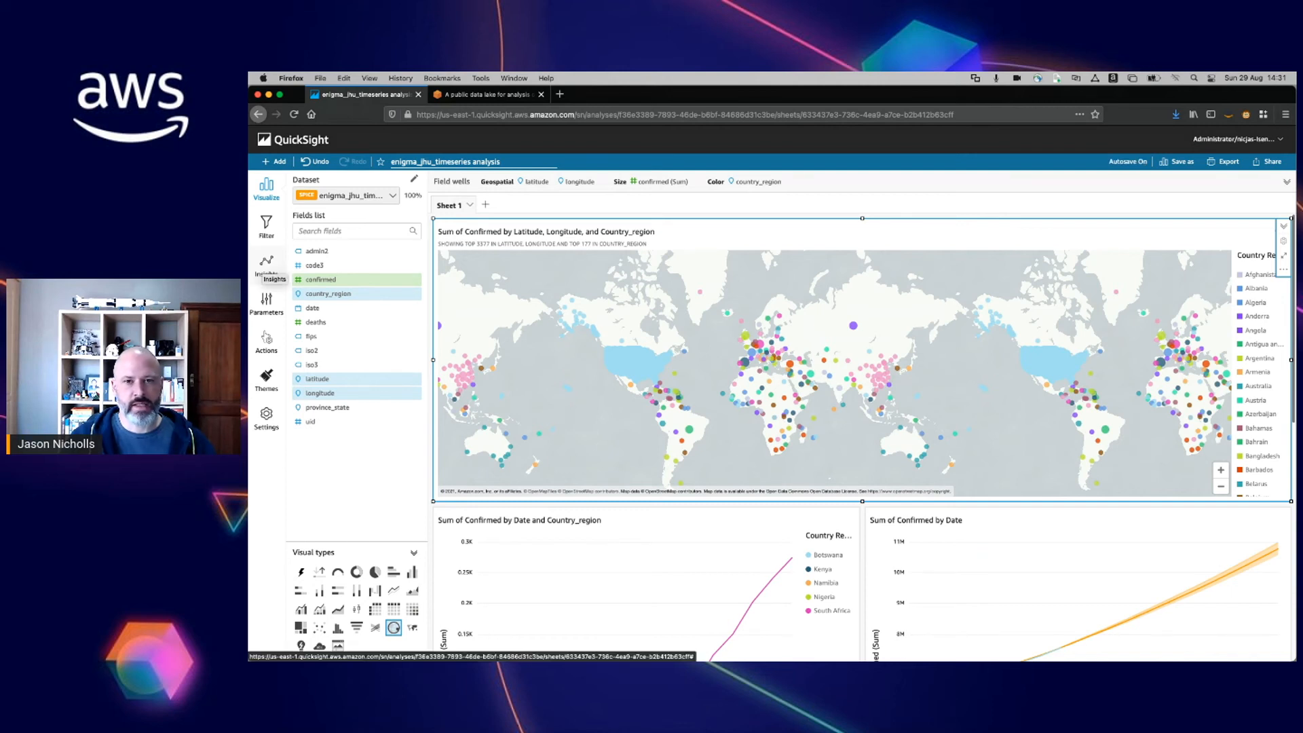
Step: Add the suggested Top 3 movers and Growth rate insights of the country line chart to the sheet
click(267, 262)
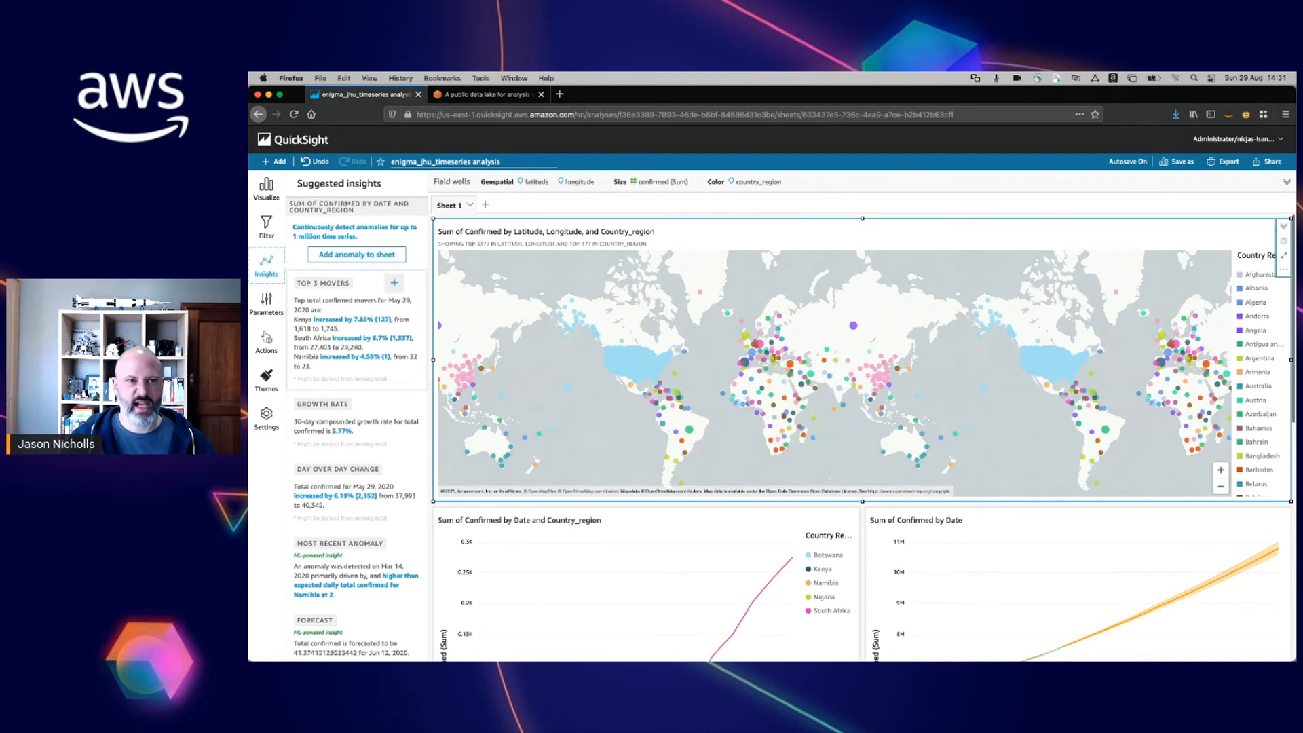
click(394, 283)
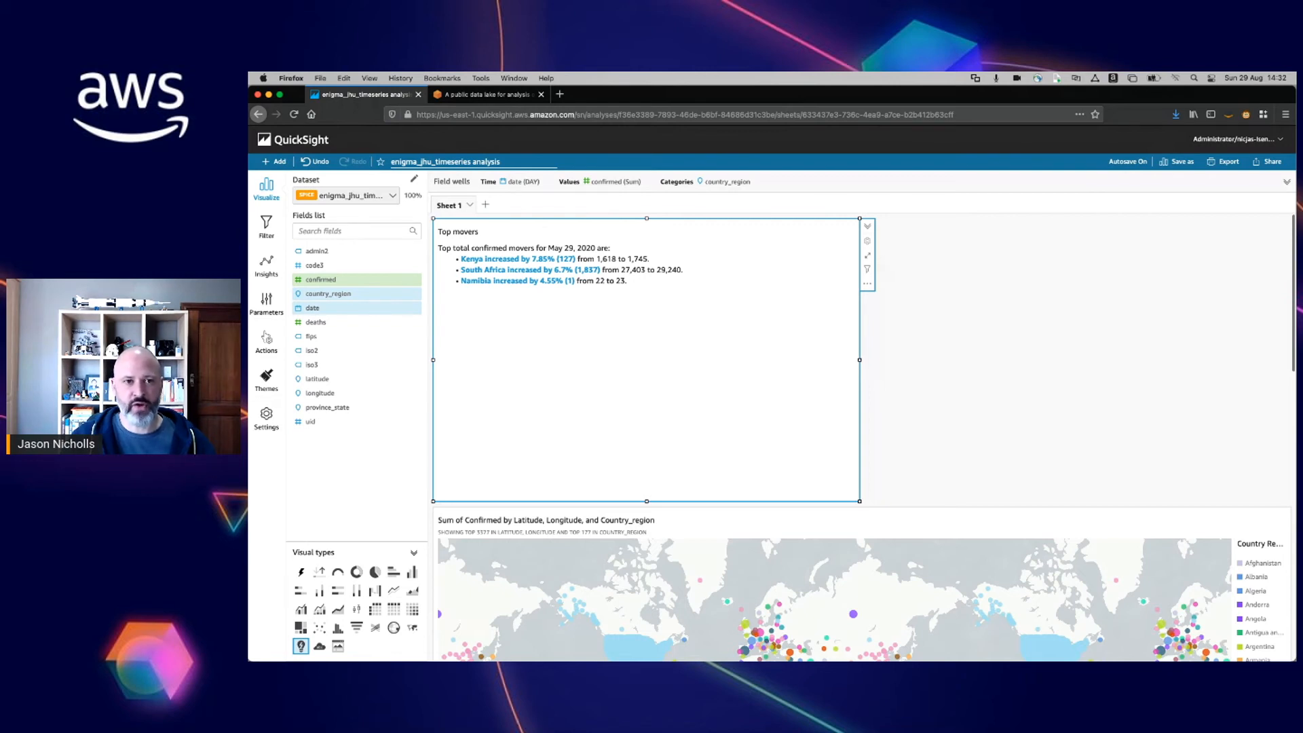
click(265, 264)
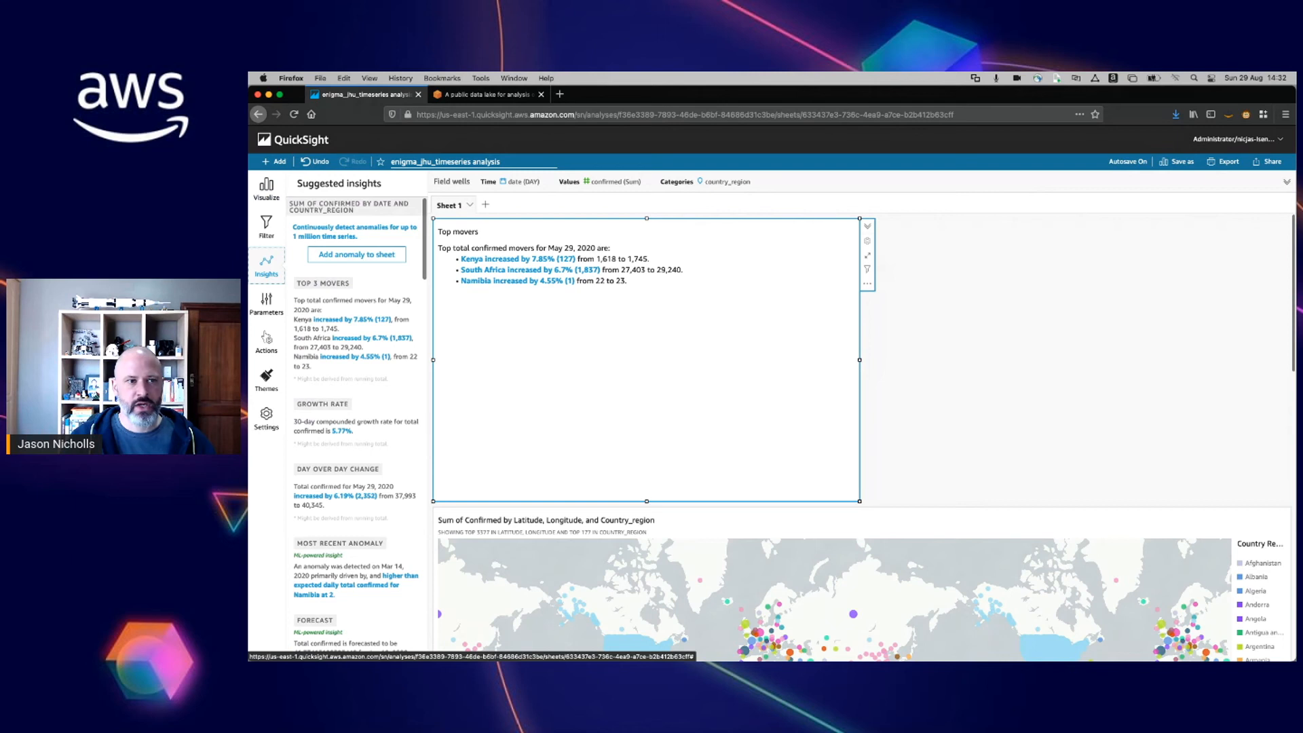
scroll(356, 380, down, 2)
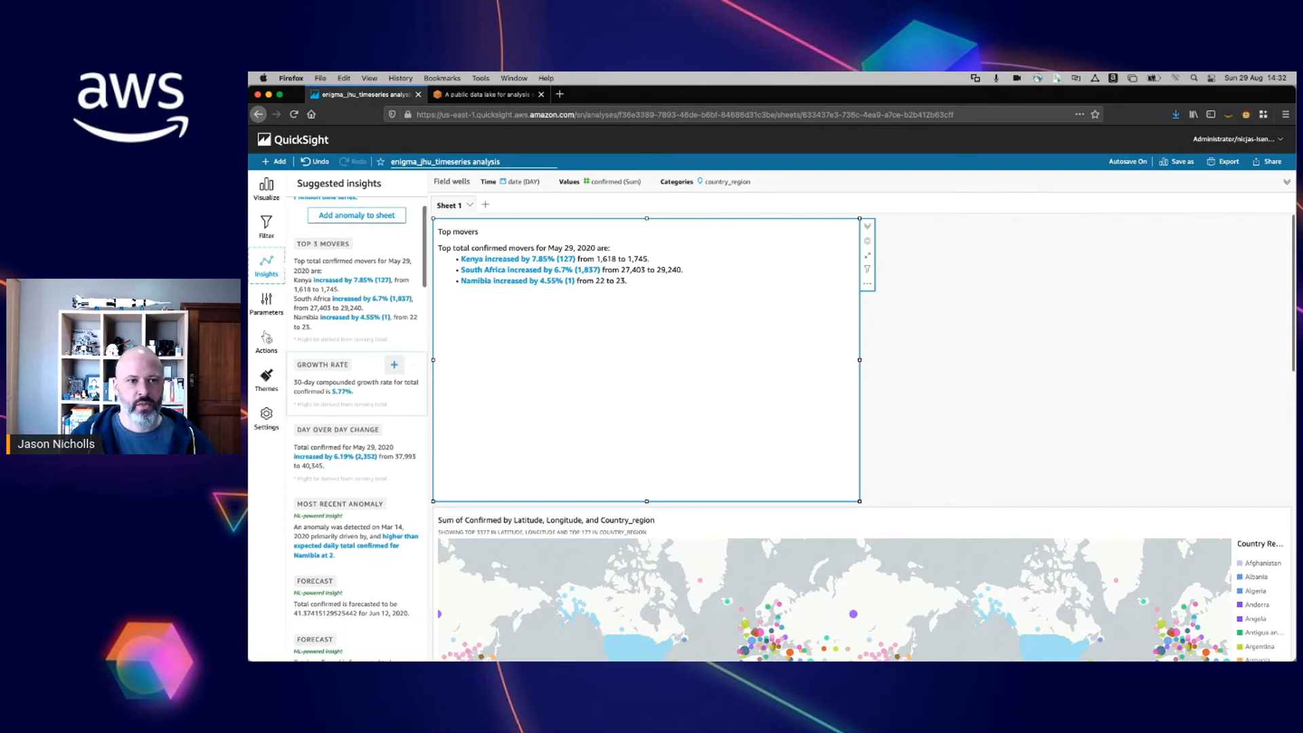
click(393, 363)
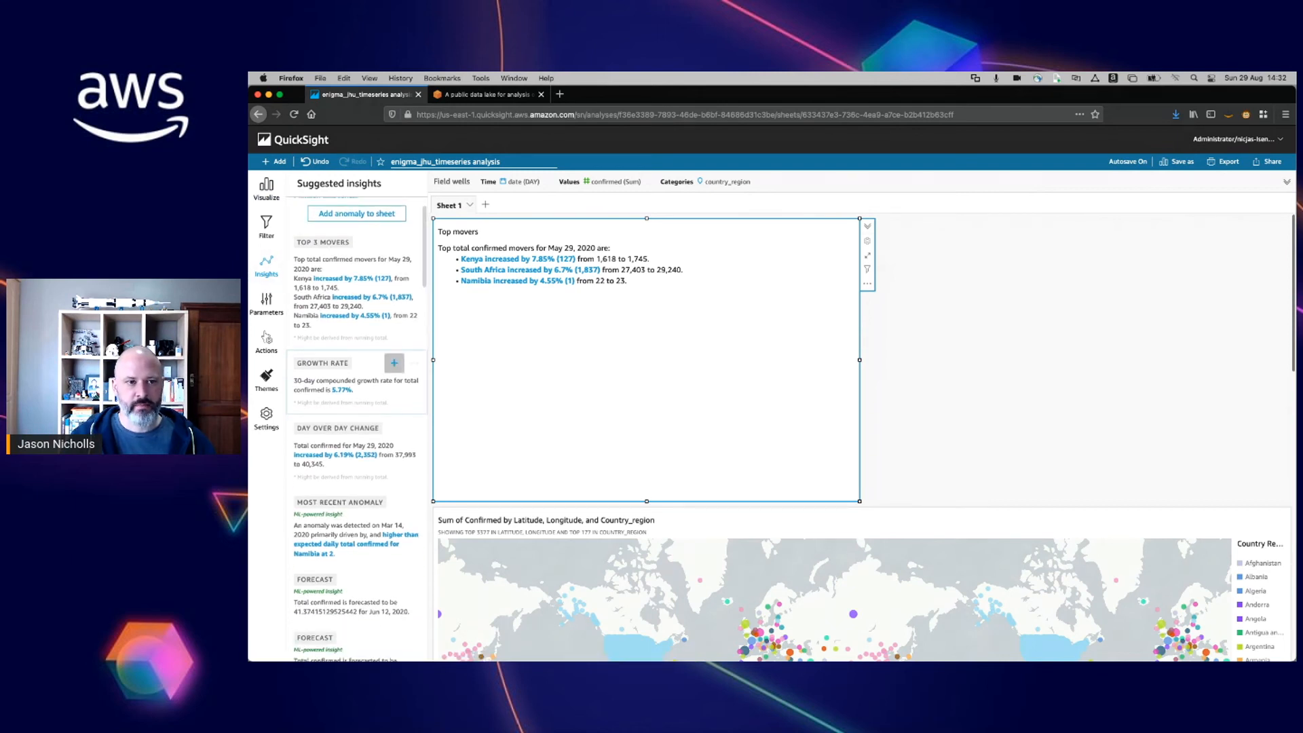
Step: Examine the country line chart's suggested insights, including the most recent anomaly with its options and the list of forecasts
click(266, 265)
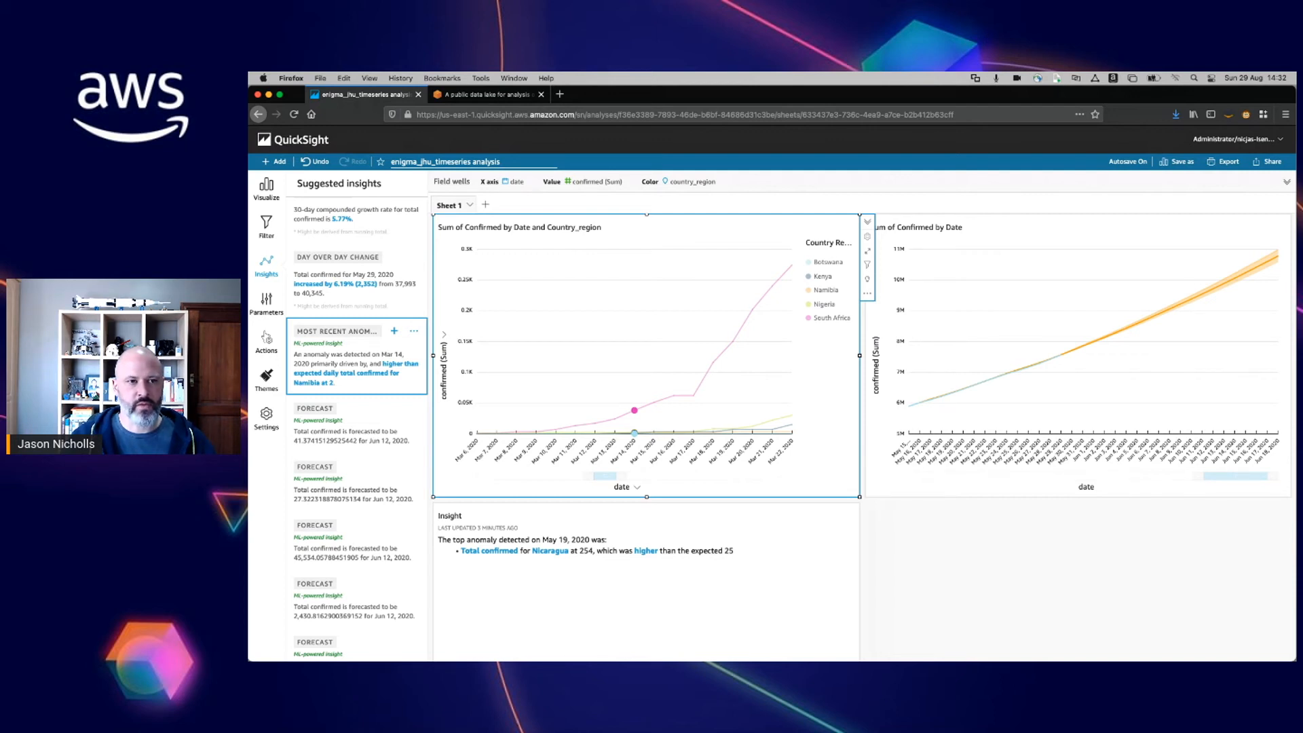
click(413, 331)
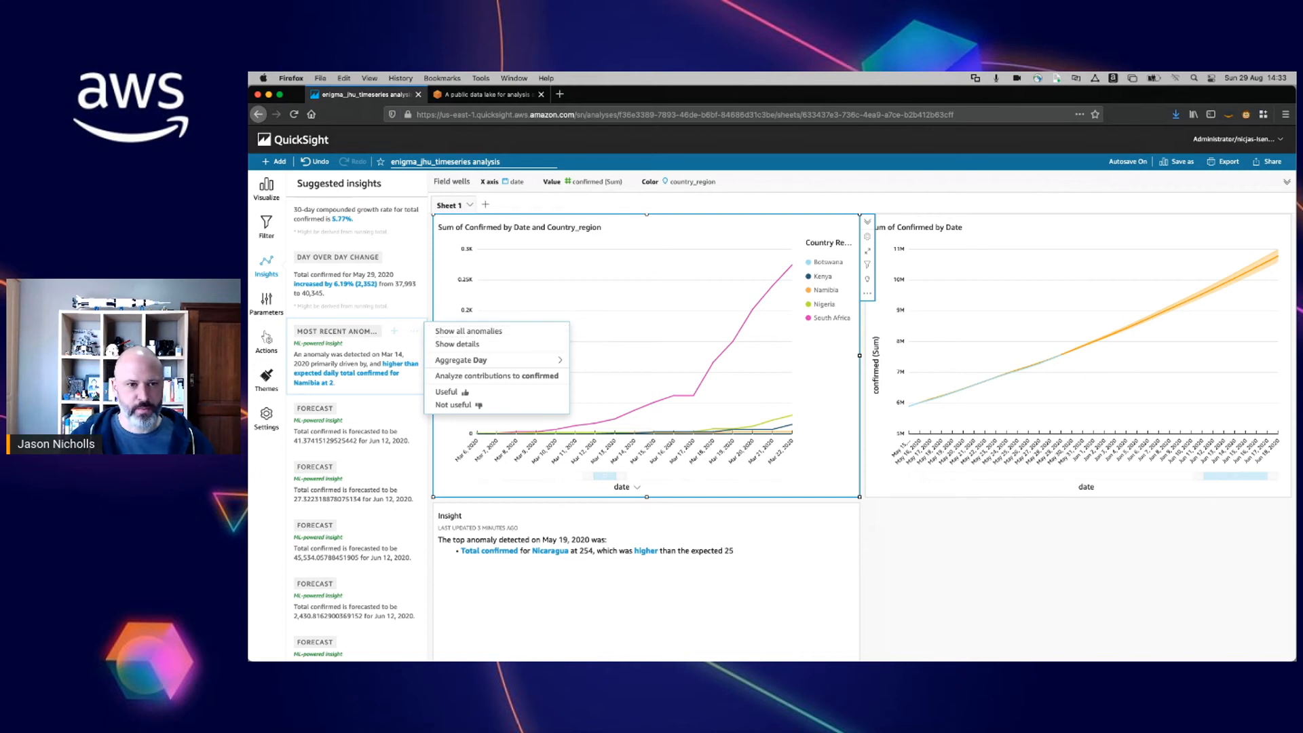
click(367, 360)
scroll(367, 359, down, 2)
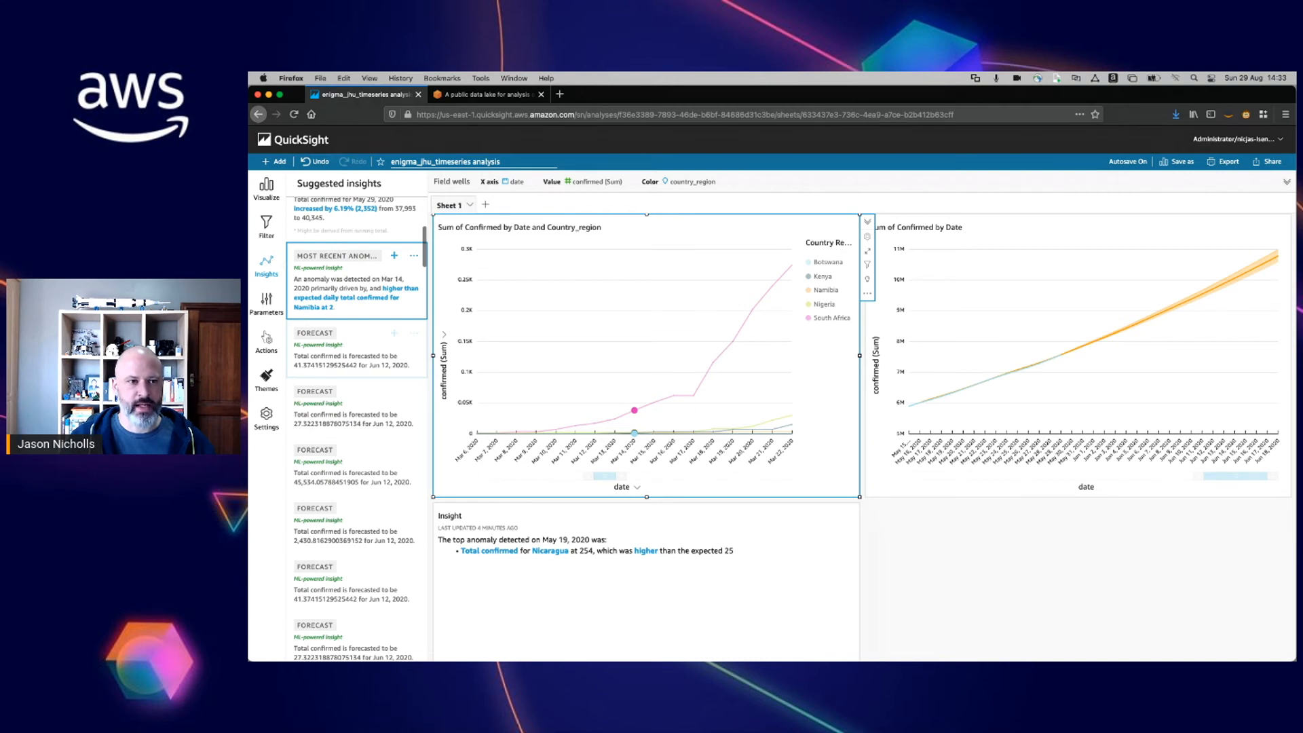
scroll(357, 435, down, 1)
scroll(357, 420, down, 5)
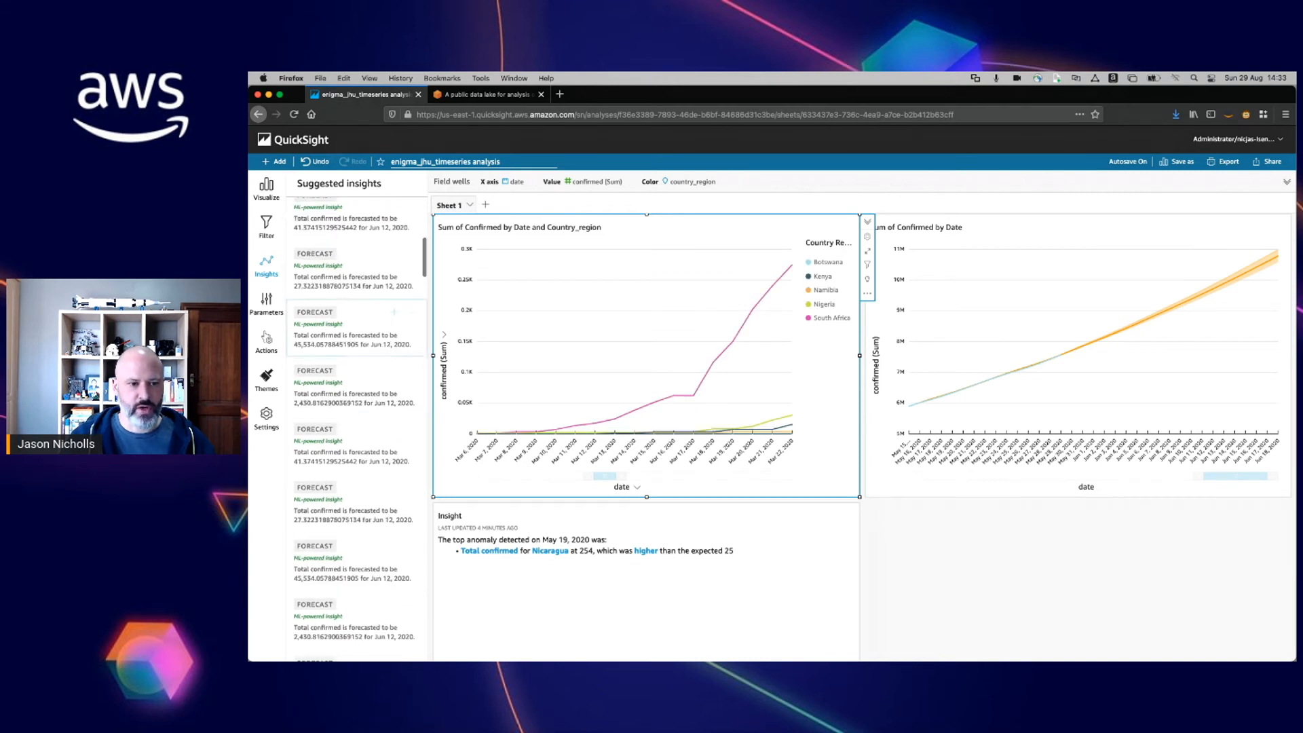
scroll(357, 428, down, 5)
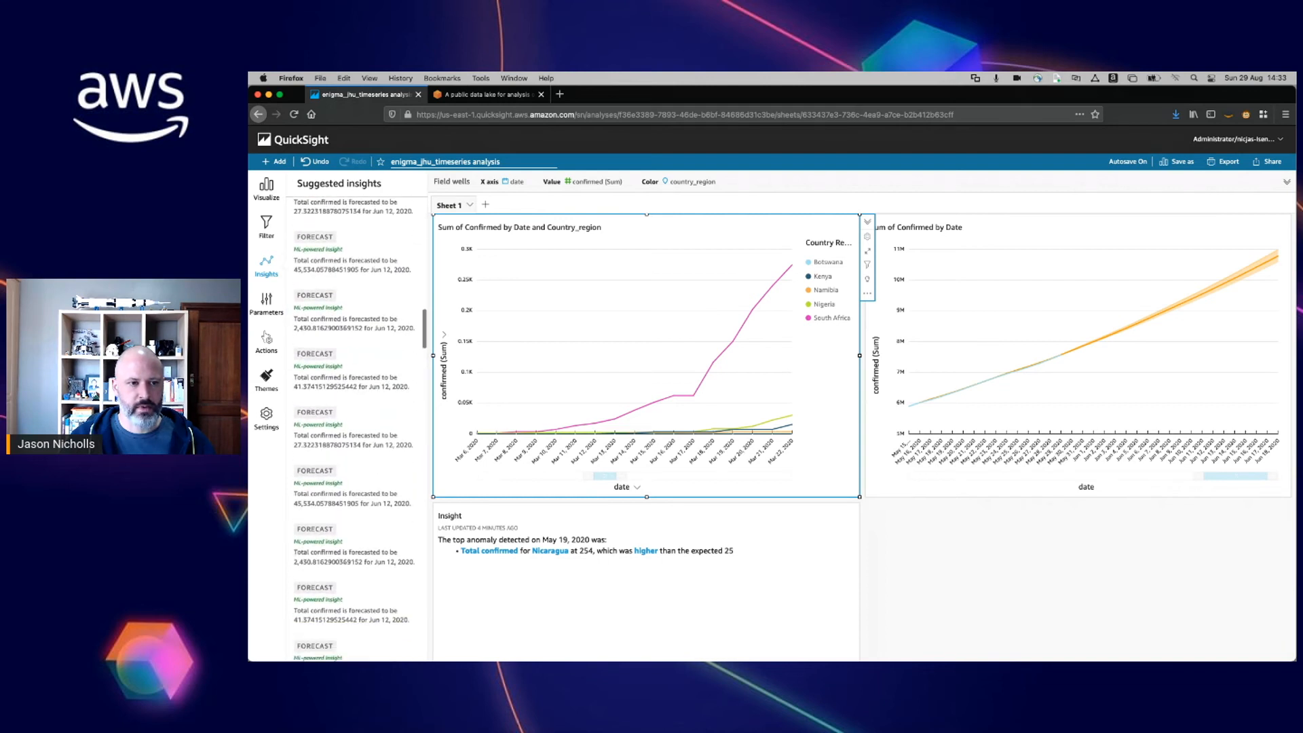
scroll(357, 468, down, 5)
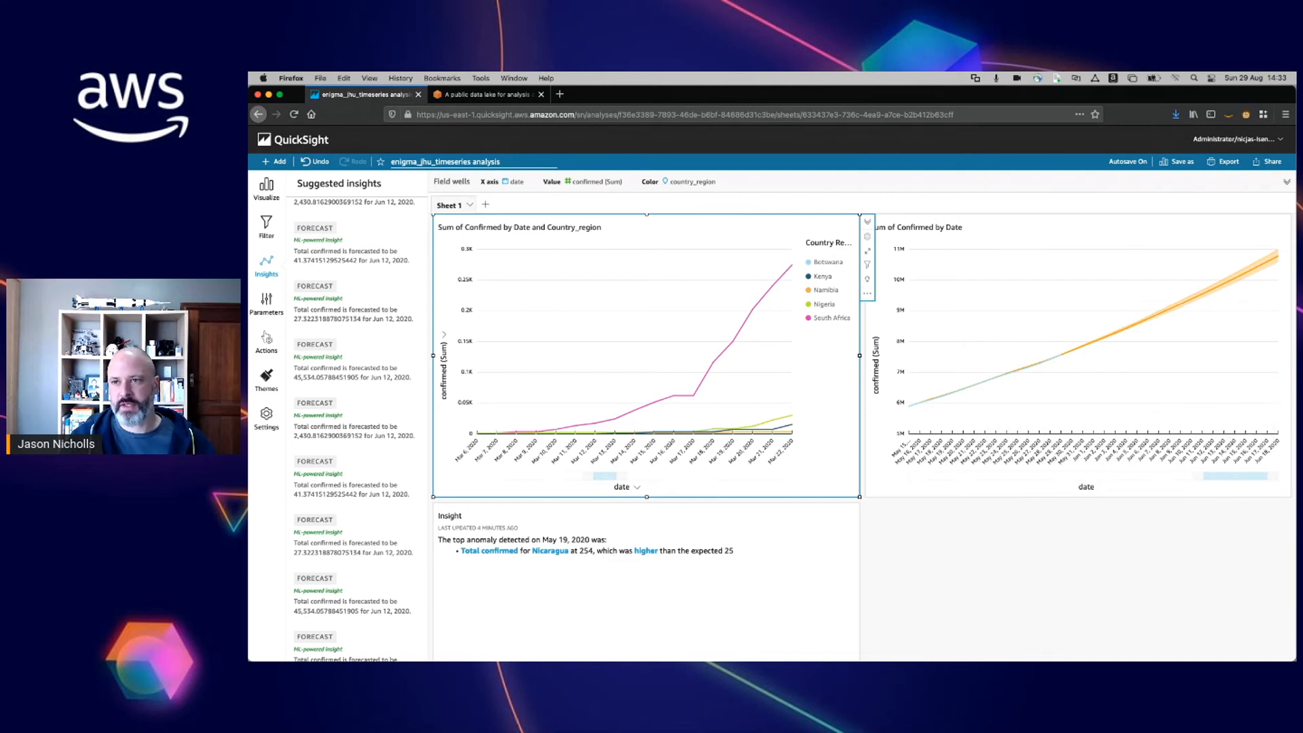
Step: View the options of the Sum of Confirmed by Date chart and inspect its anomaly and forecast insights
click(1194, 299)
click(1282, 278)
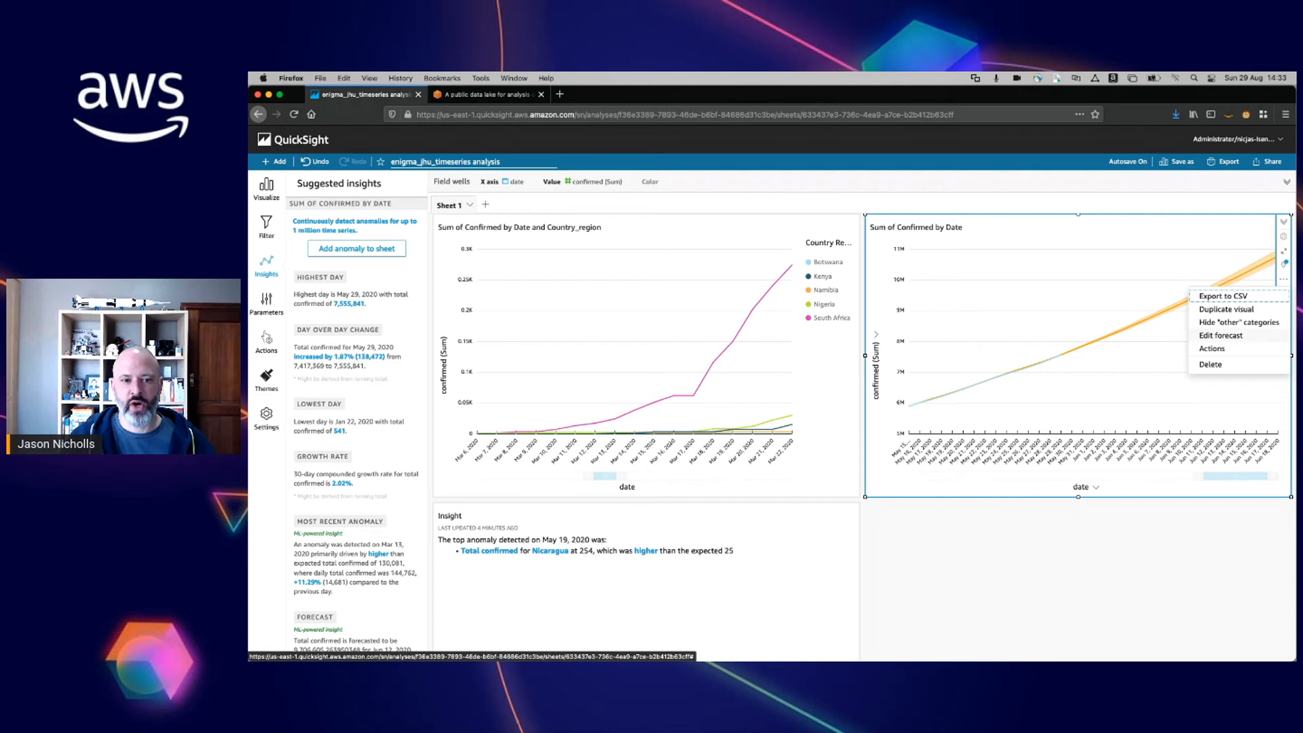
click(275, 161)
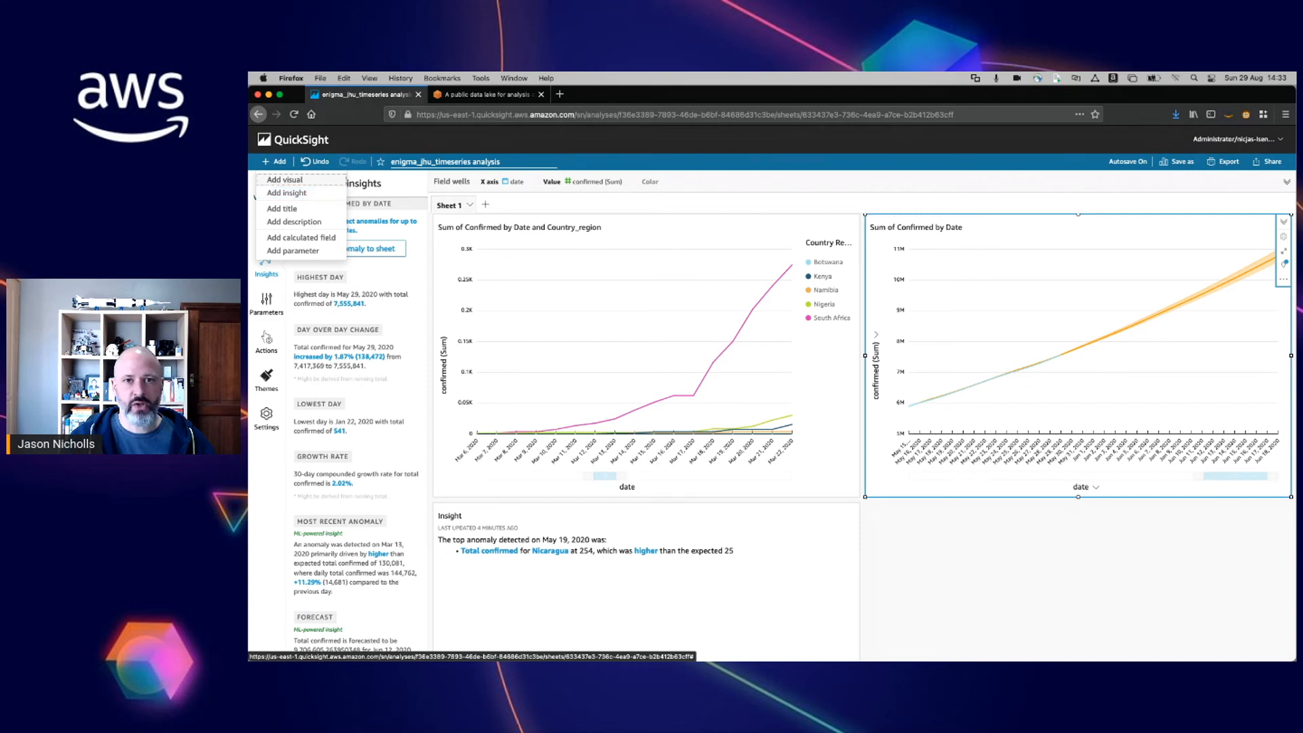
click(286, 193)
click(266, 265)
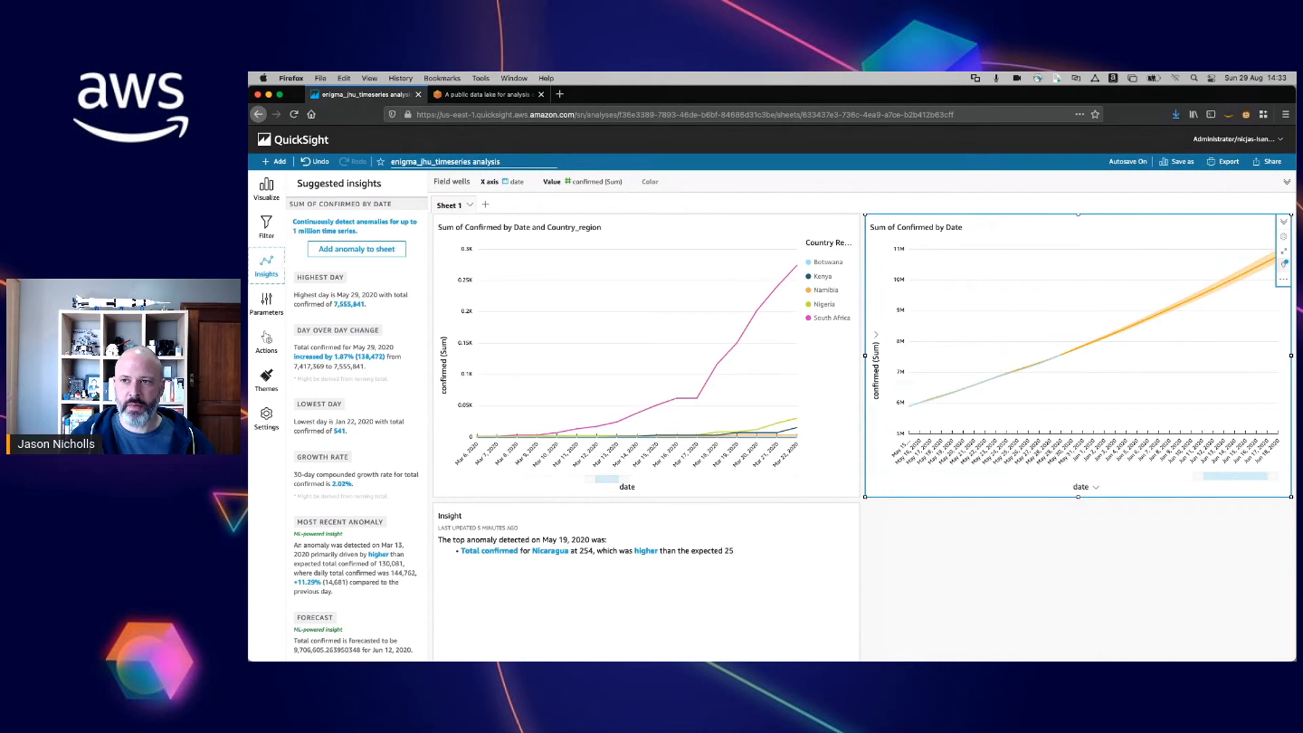
click(1282, 263)
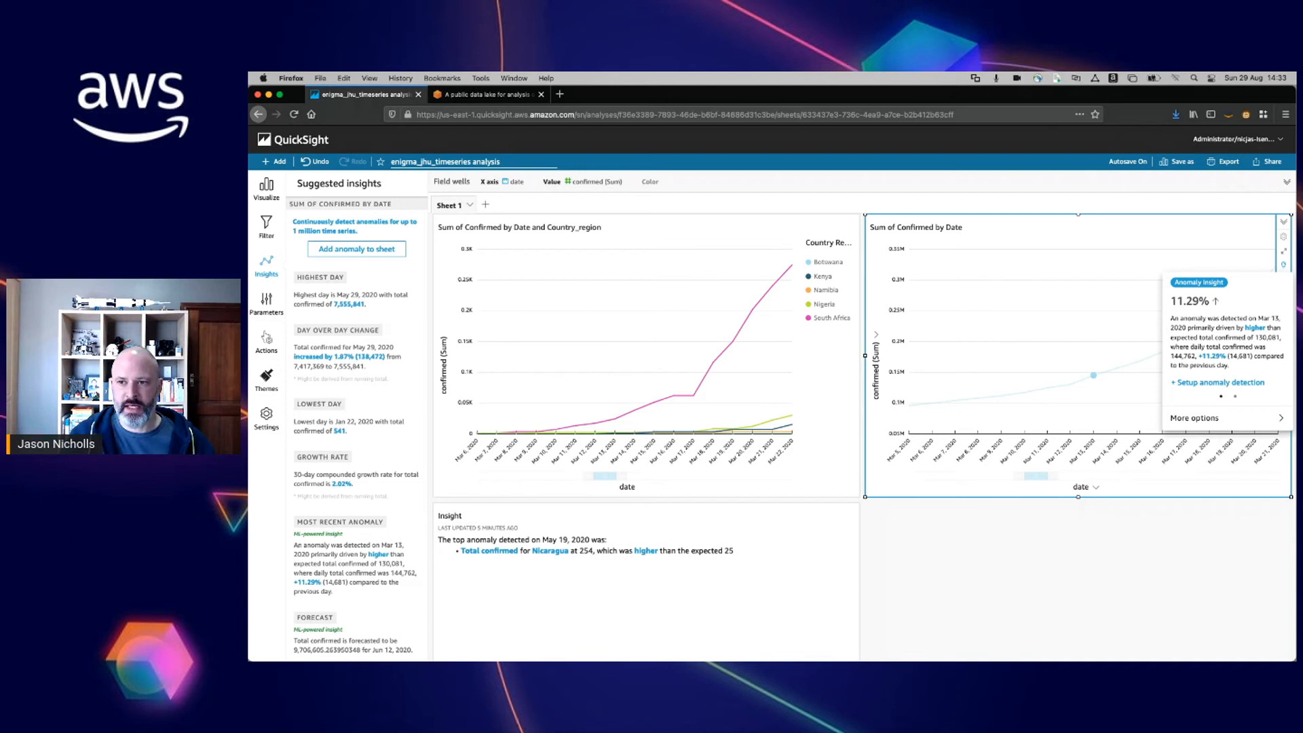
click(1235, 396)
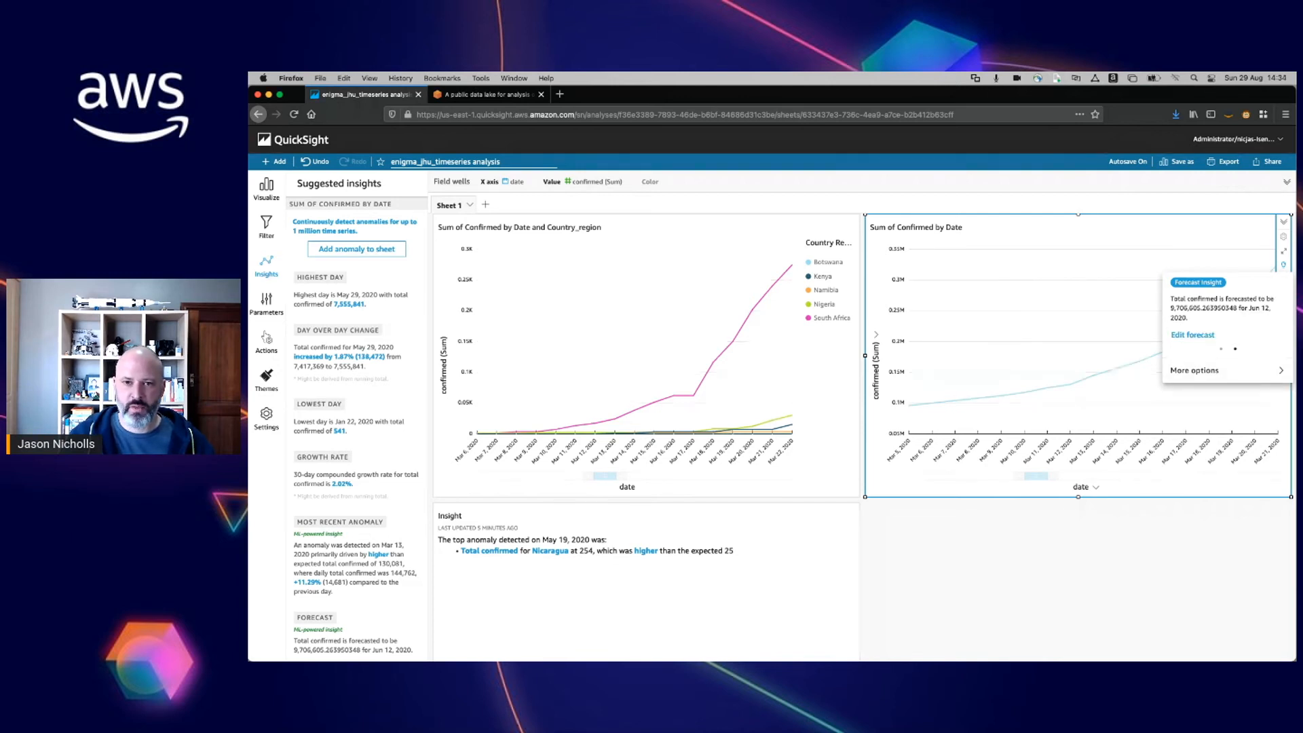
click(802, 380)
scroll(802, 380, up, 4)
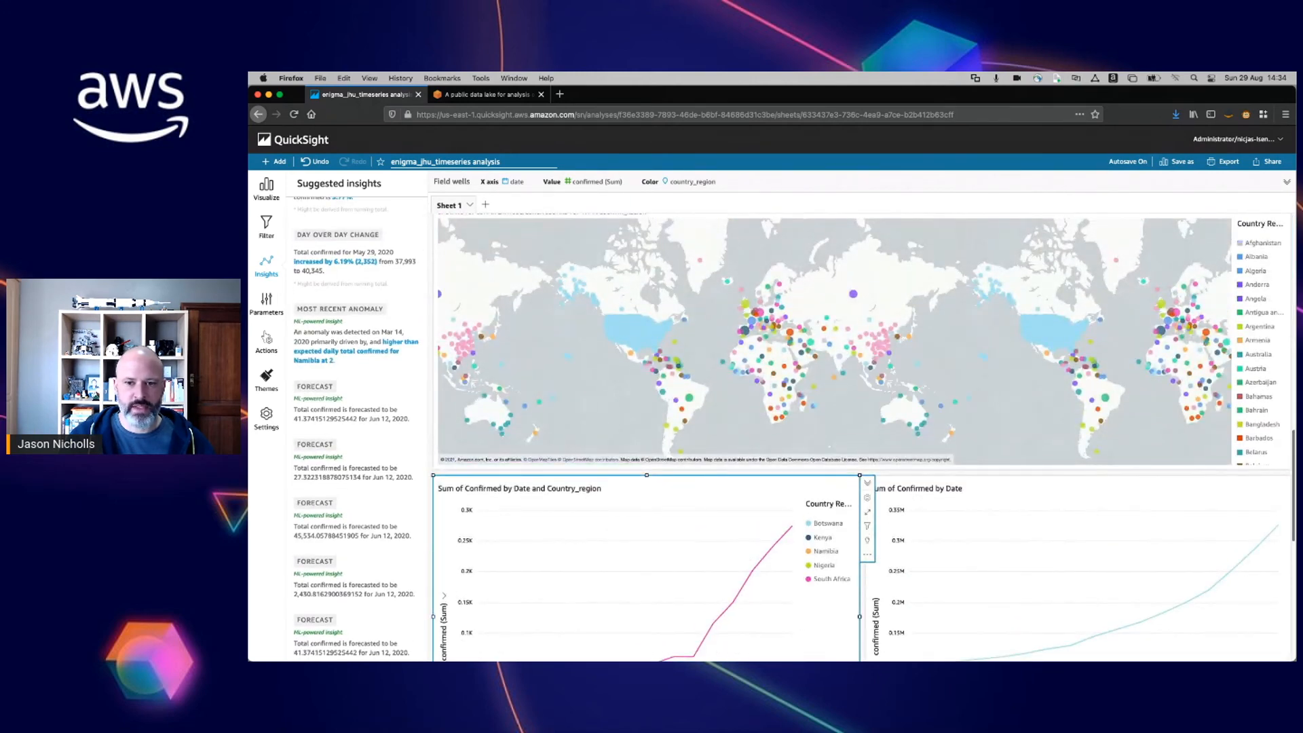
scroll(802, 380, down, 3)
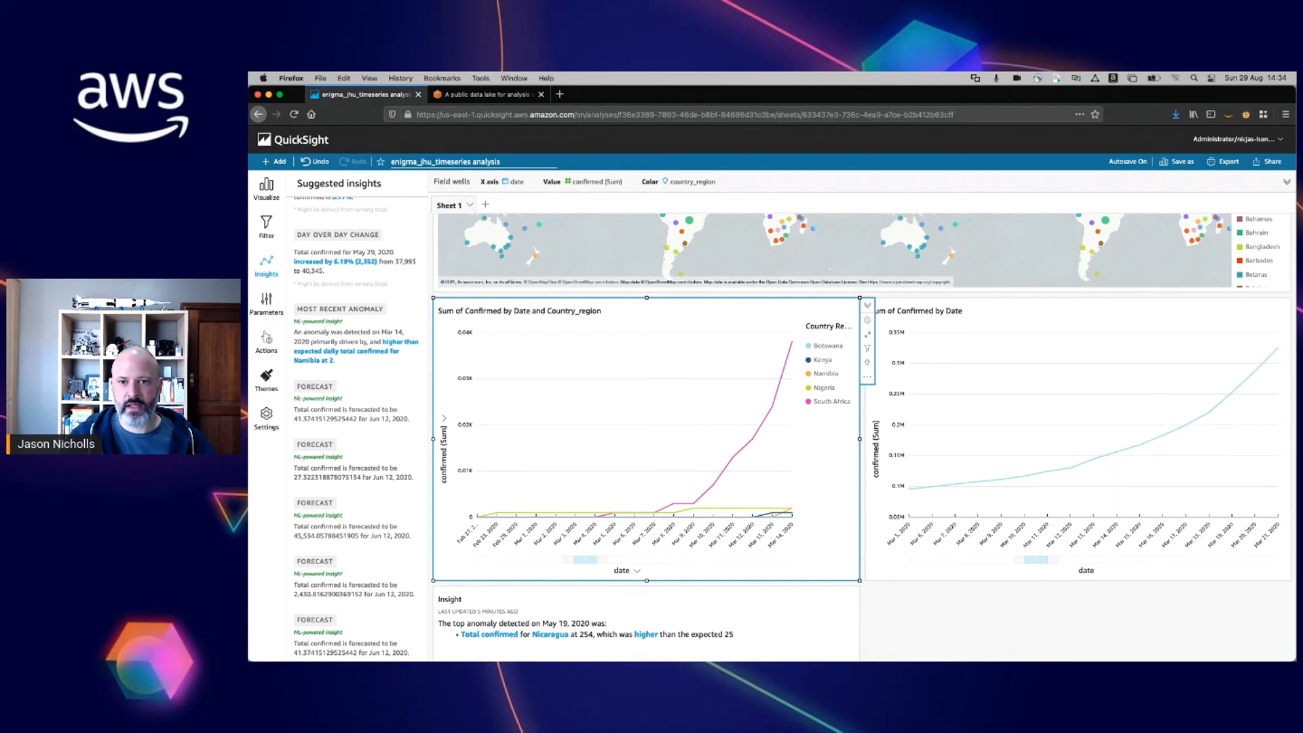
click(1085, 434)
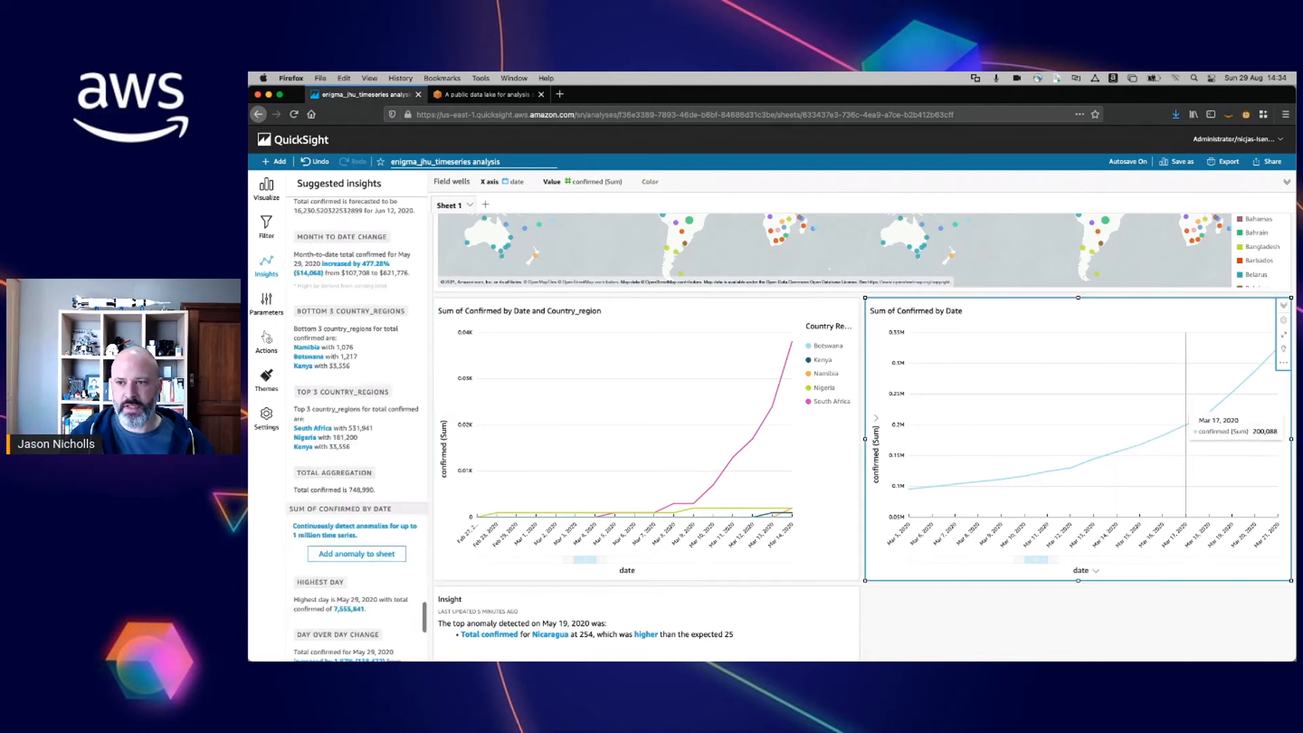
click(1283, 363)
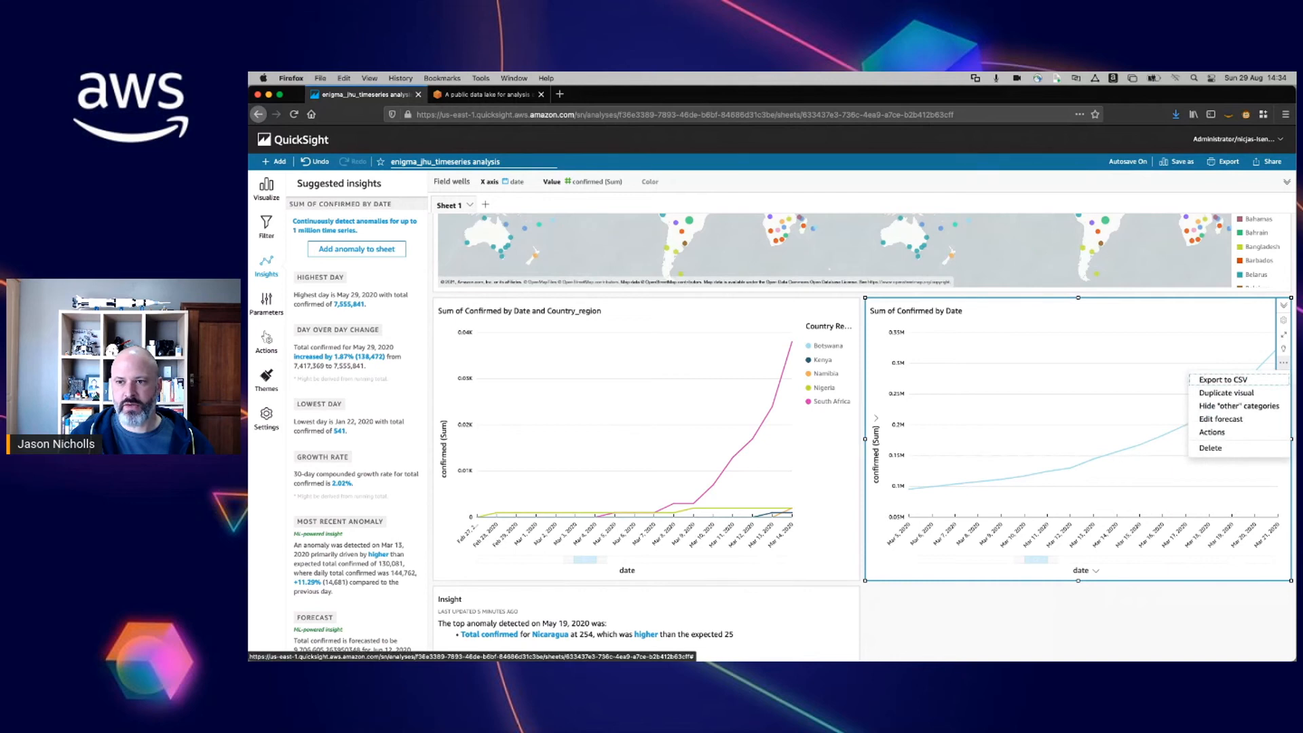
Step: Delete the country_region filter from the Sum of Confirmed by Date and Country_region line chart
click(802, 449)
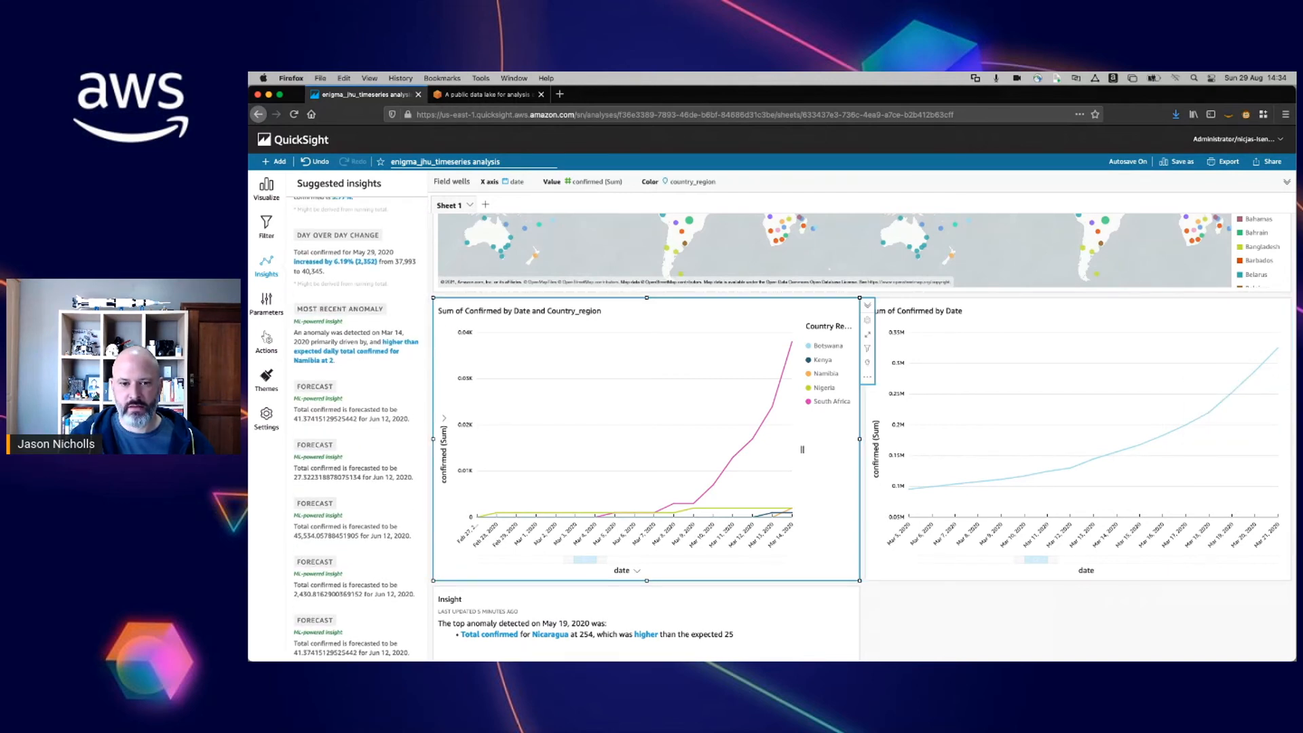
click(415, 213)
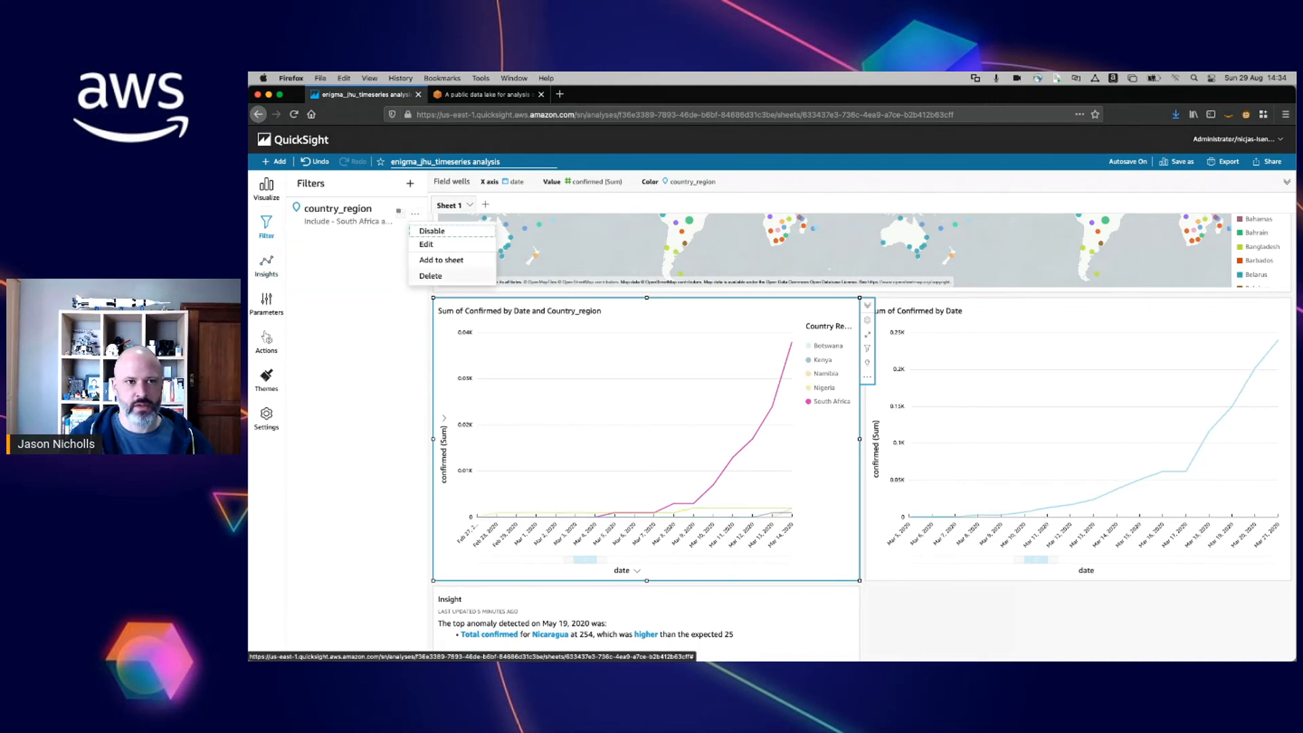
click(430, 275)
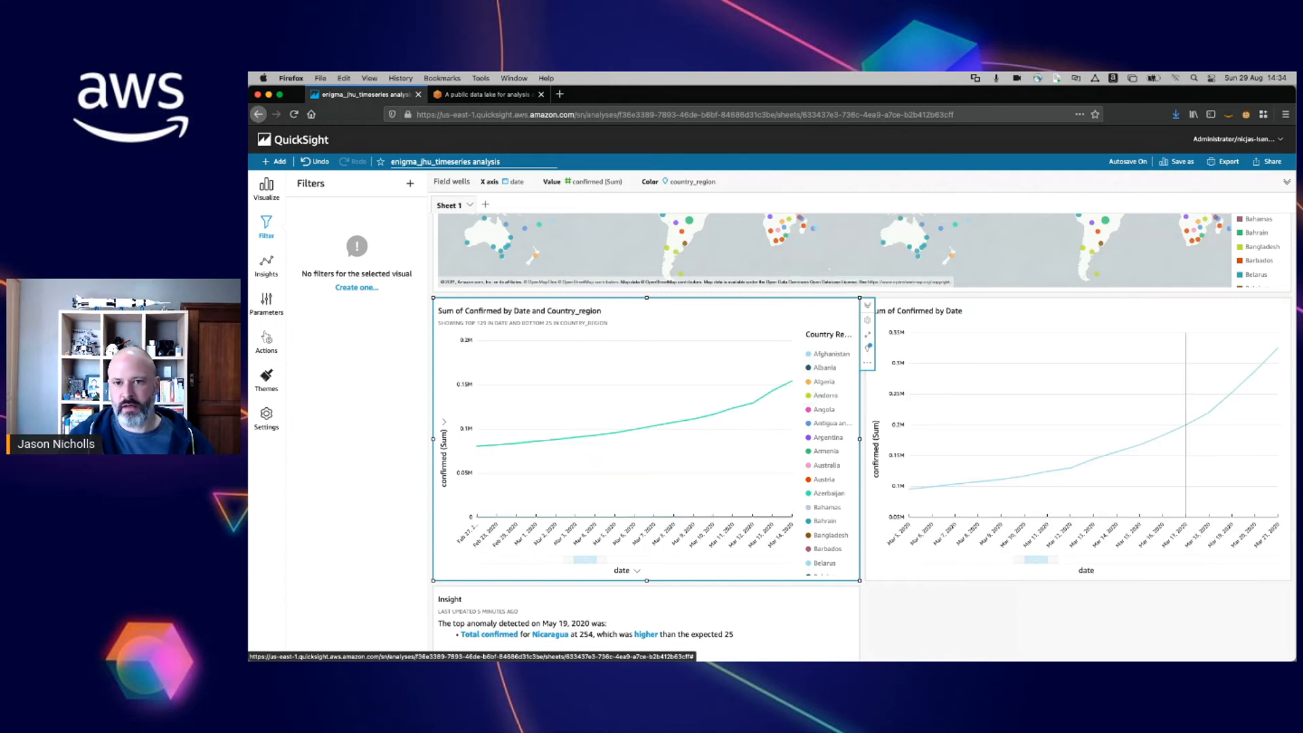
Step: Inspect the country line chart's anomaly insight and the Sum of Confirmed by Date chart's anomaly and forecast insights
click(868, 347)
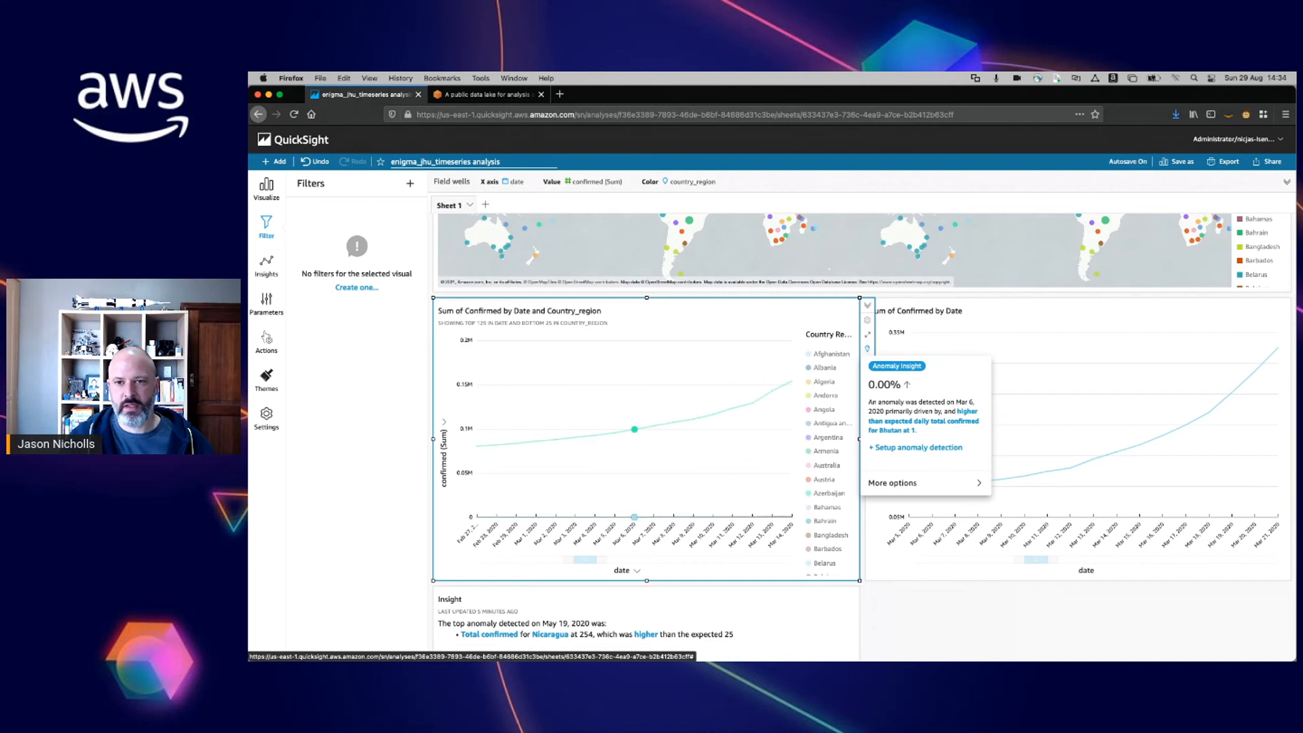
click(1153, 438)
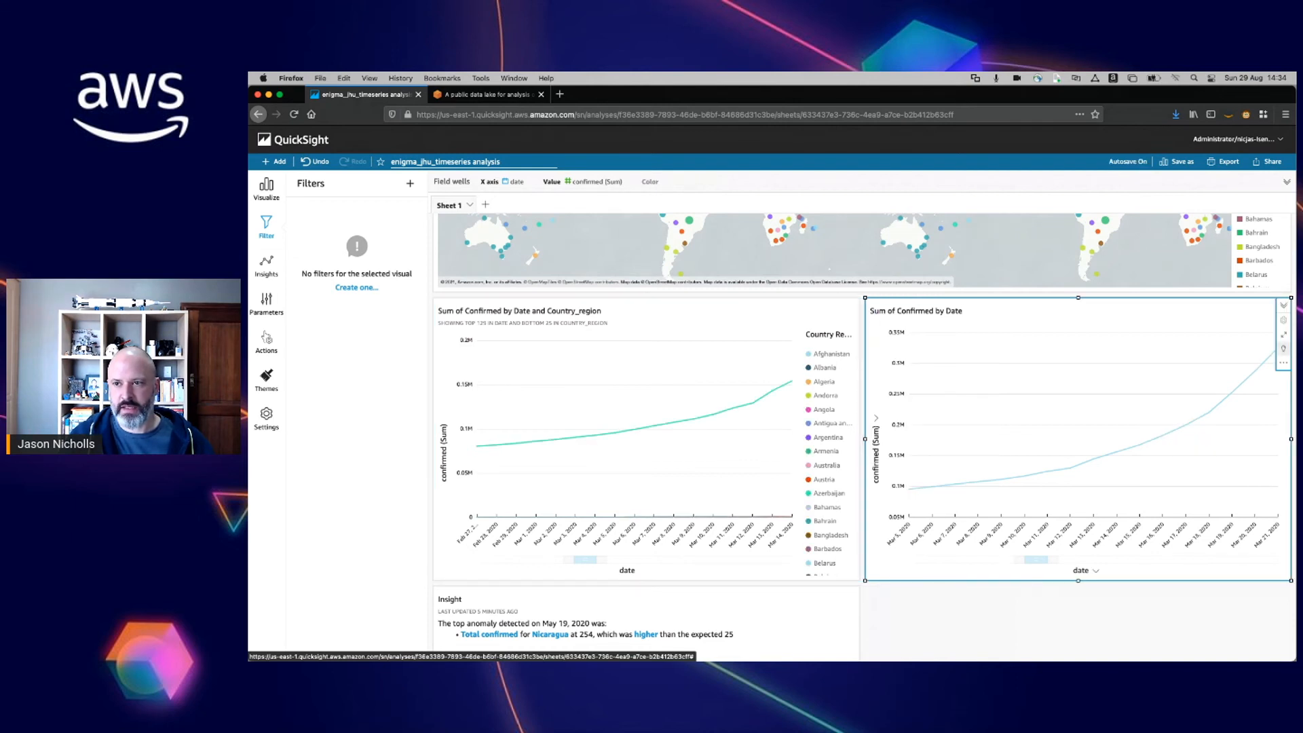
click(1283, 348)
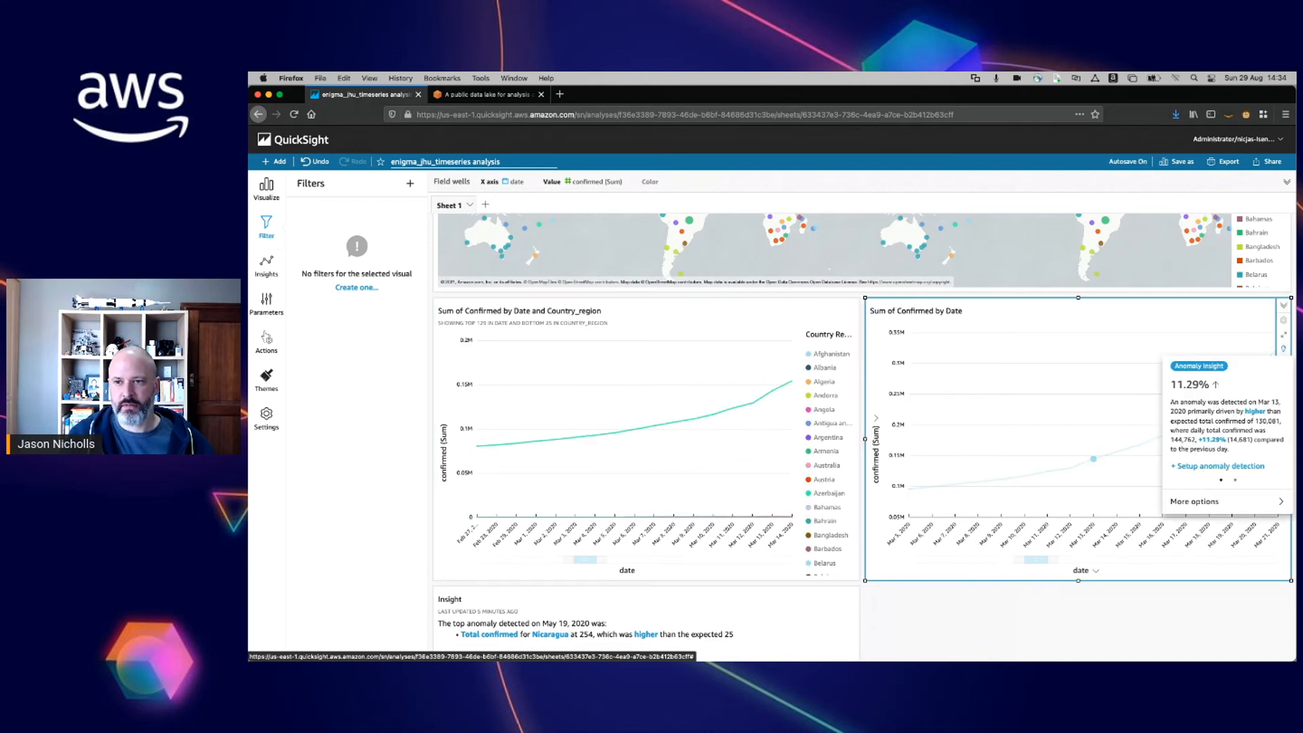
click(1235, 480)
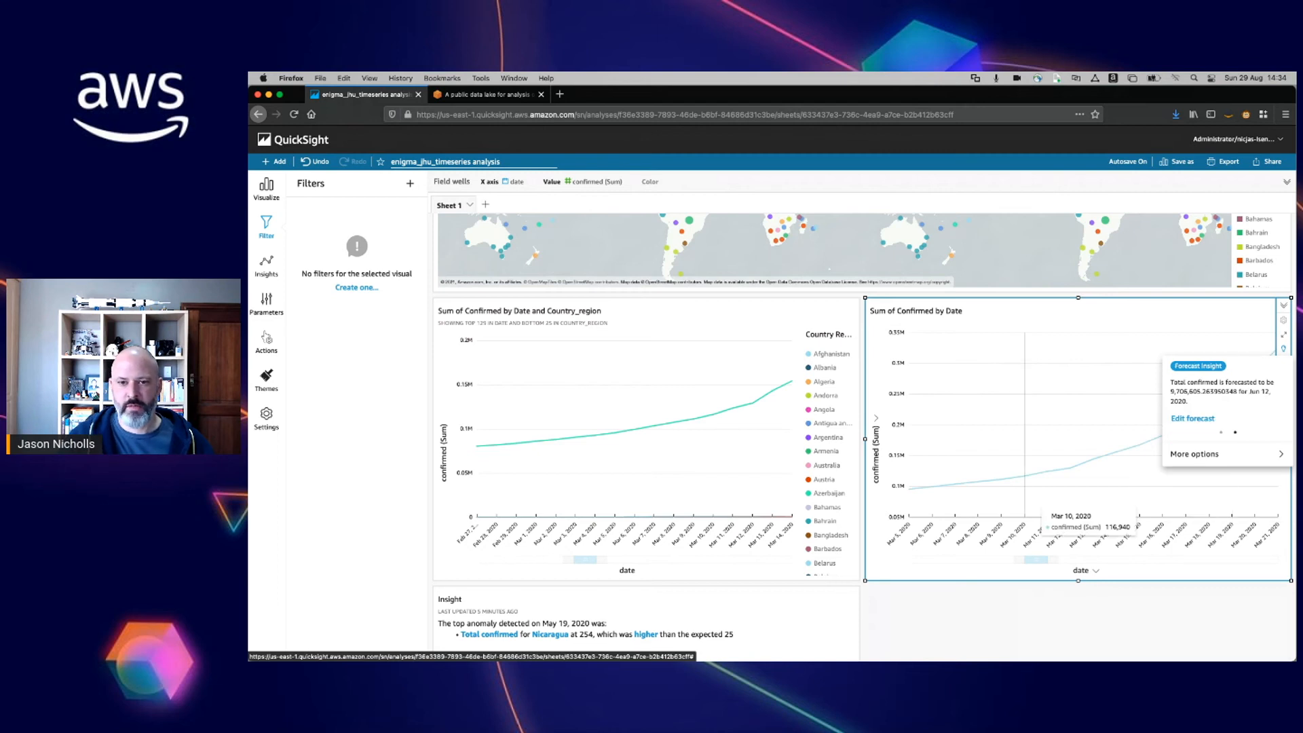
click(1079, 621)
scroll(1079, 621, down, 3)
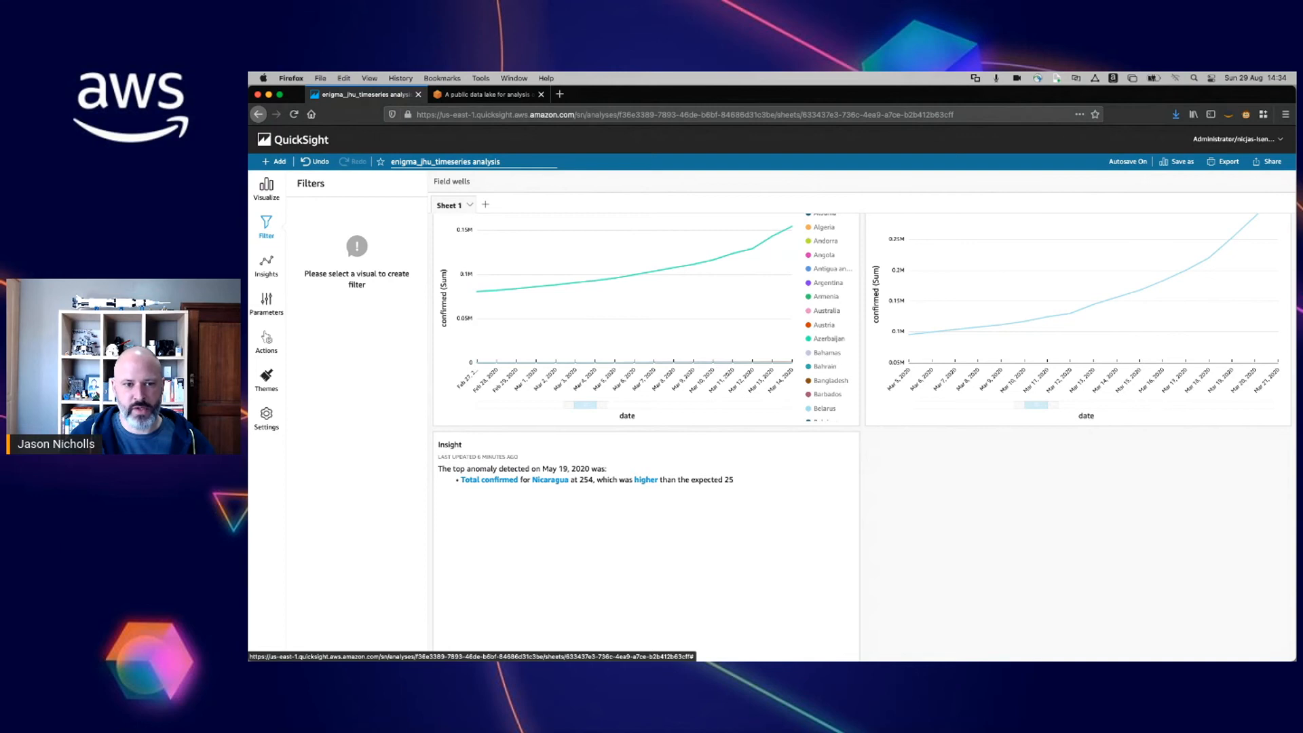
scroll(863, 436, down, 2)
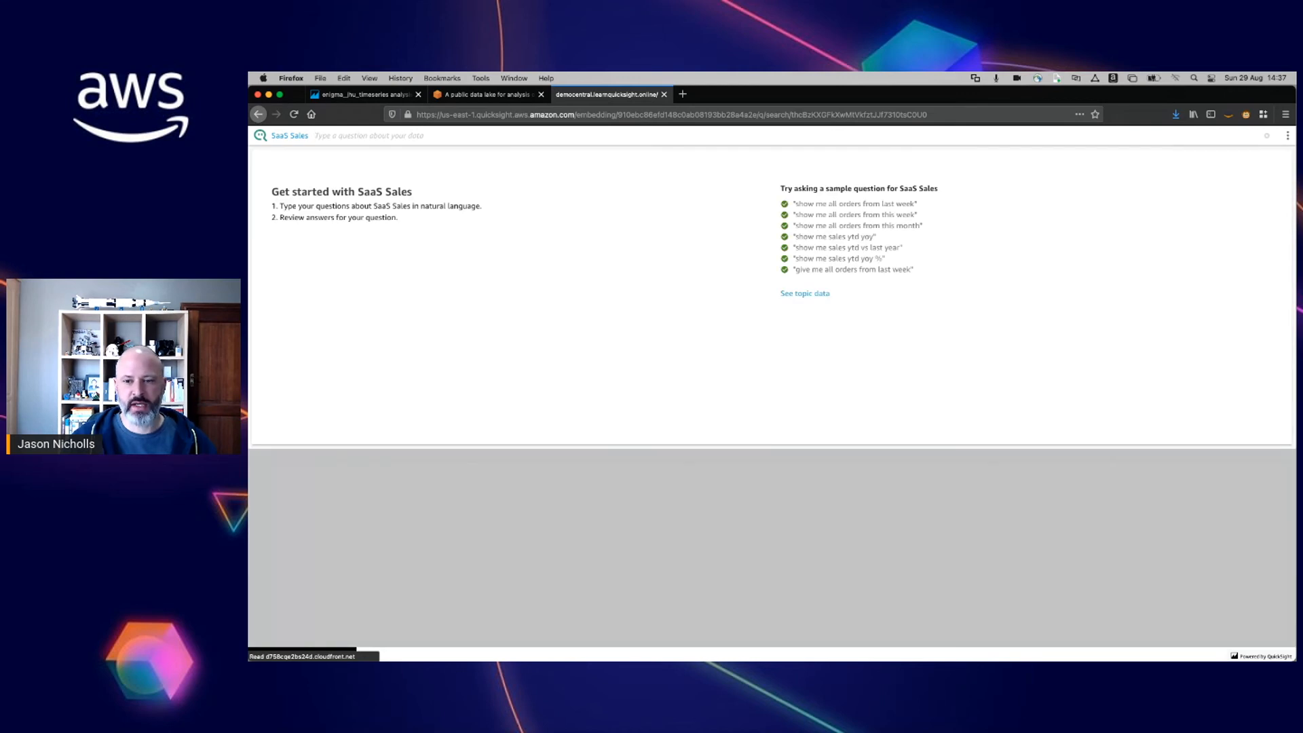
Step: Ask the SaaS Sales topic "show me the total sales" and refine the question with "ytd"
text(show me the total sales)
key(Return)
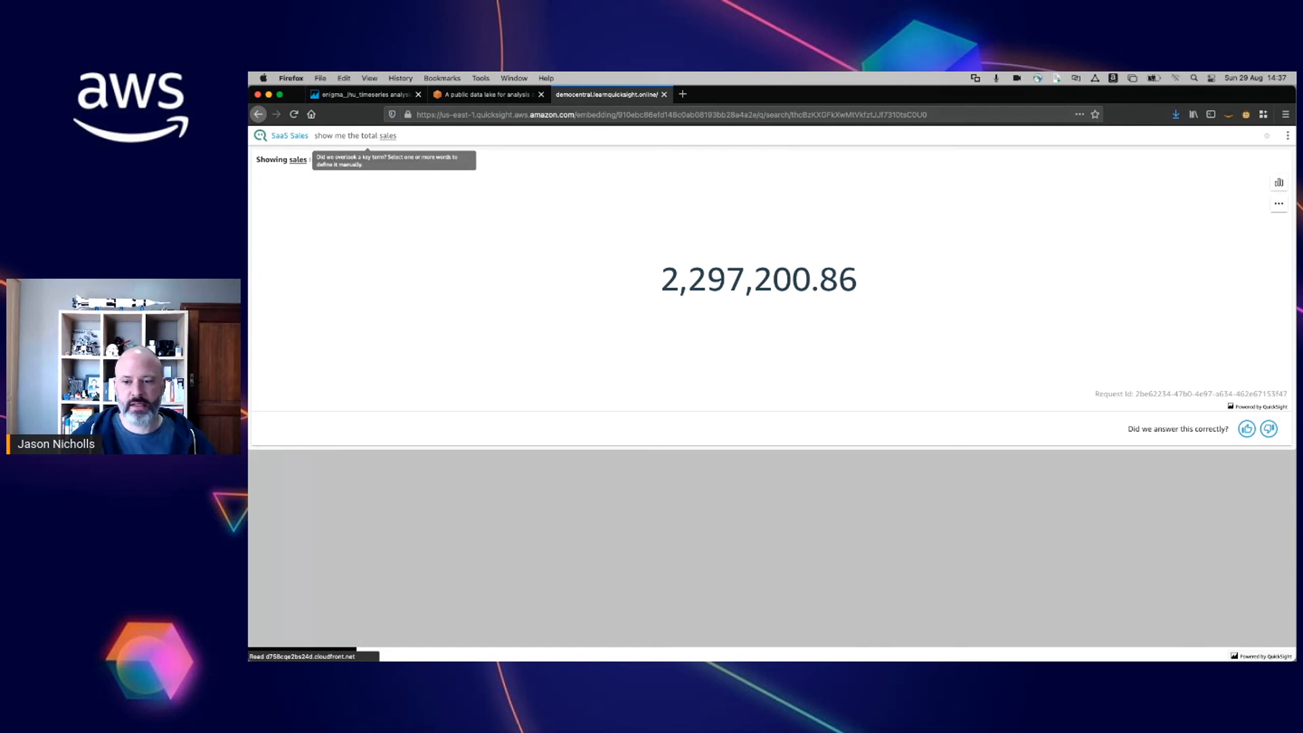
click(398, 136)
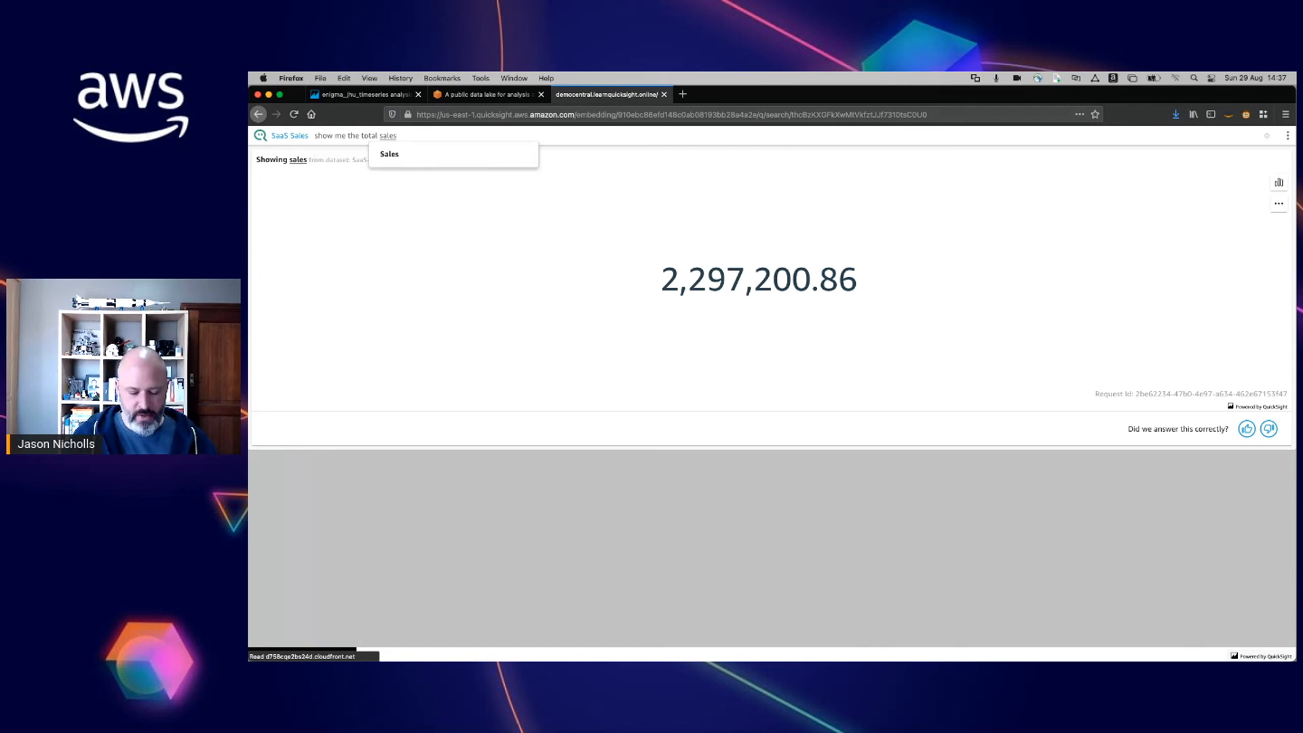
text(ytd)
key(Return)
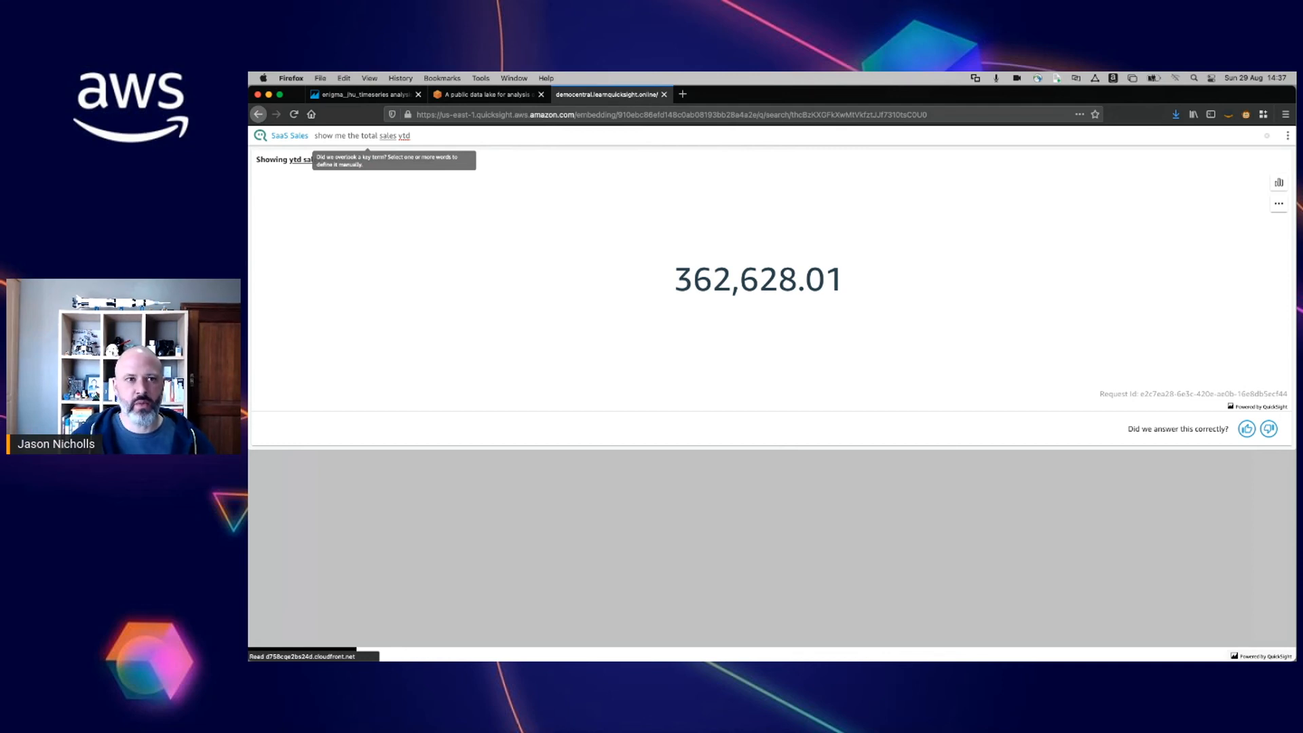
Step: Extend the sales question to "show me the total sales ytd yoy%" and run it
click(398, 135)
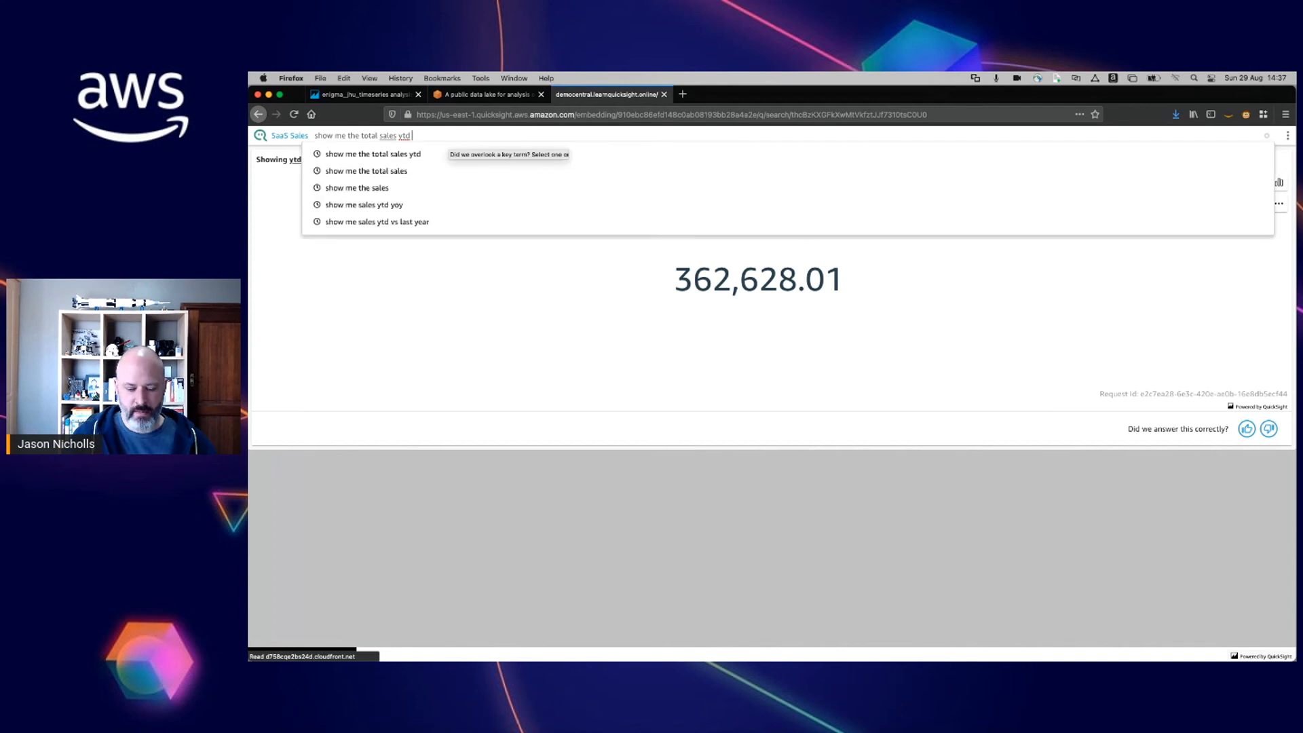
text(yo)
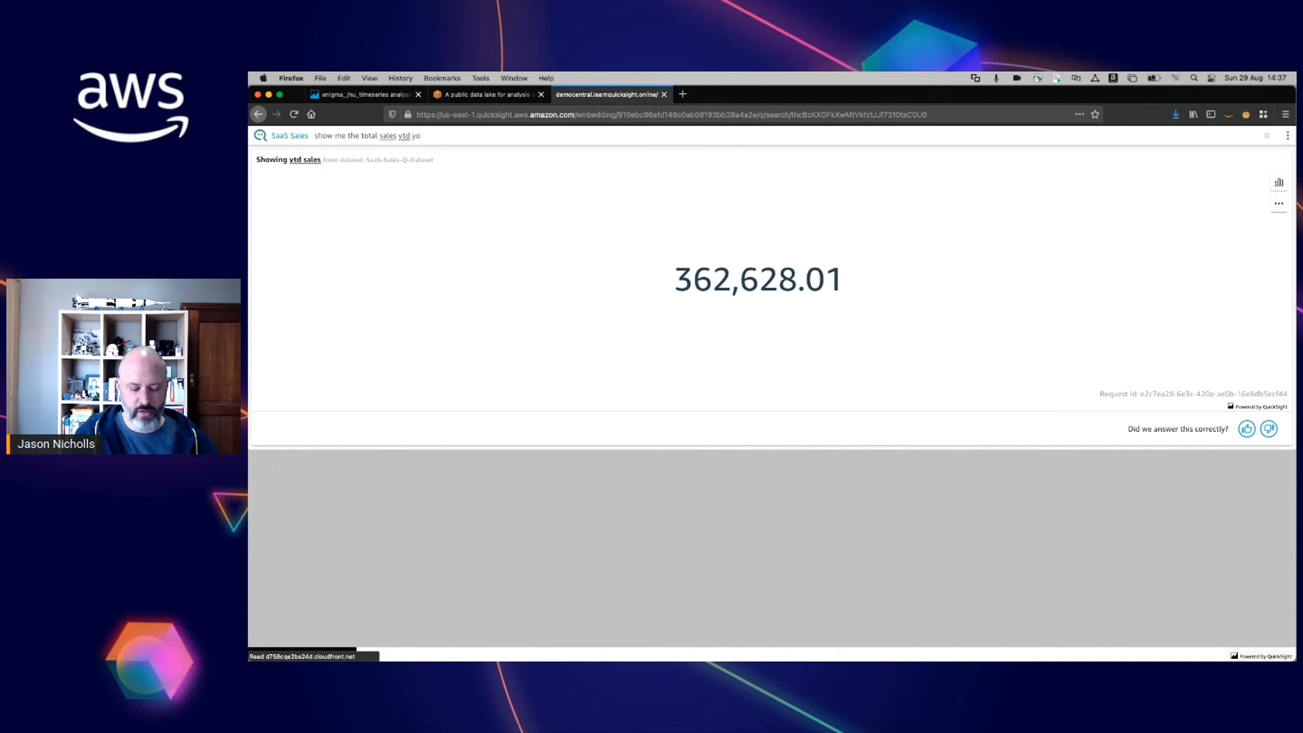
text(y%)
key(Return)
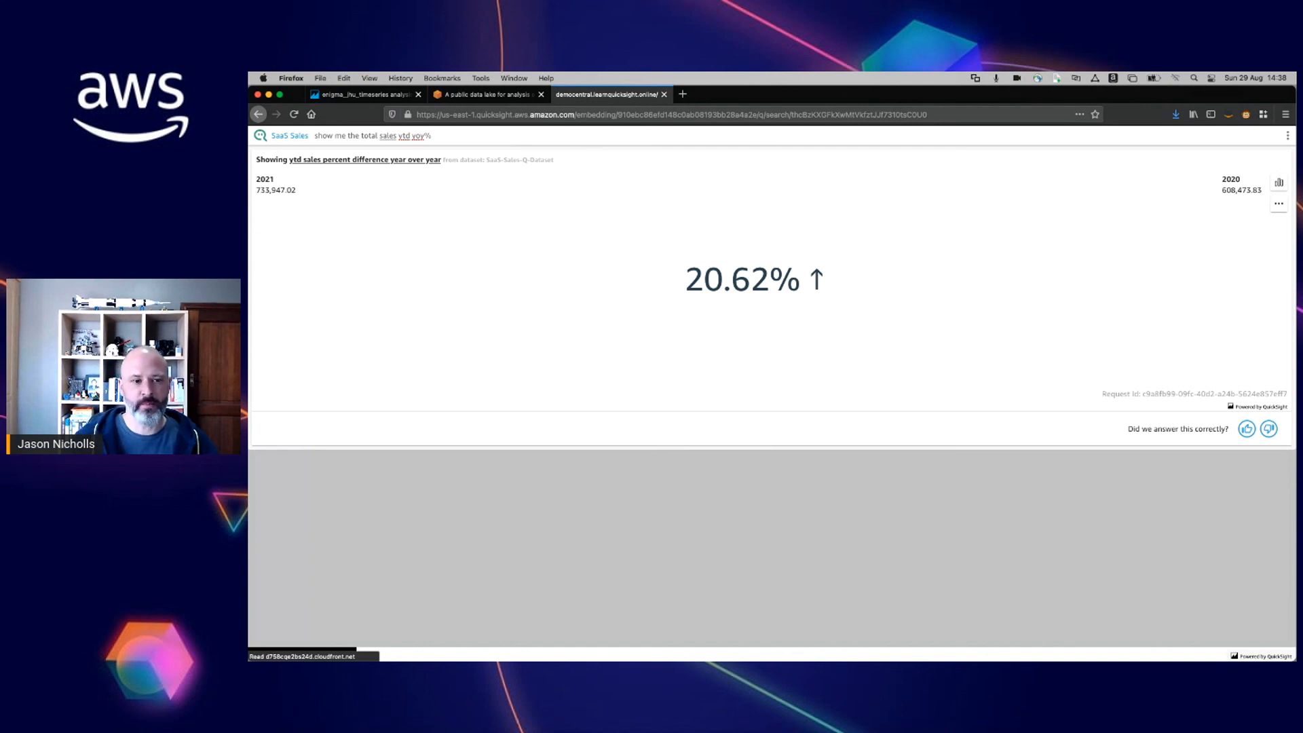
Step: Replace the question with "show me the monthly sales" and run it
triple_click(407, 135)
text(show)
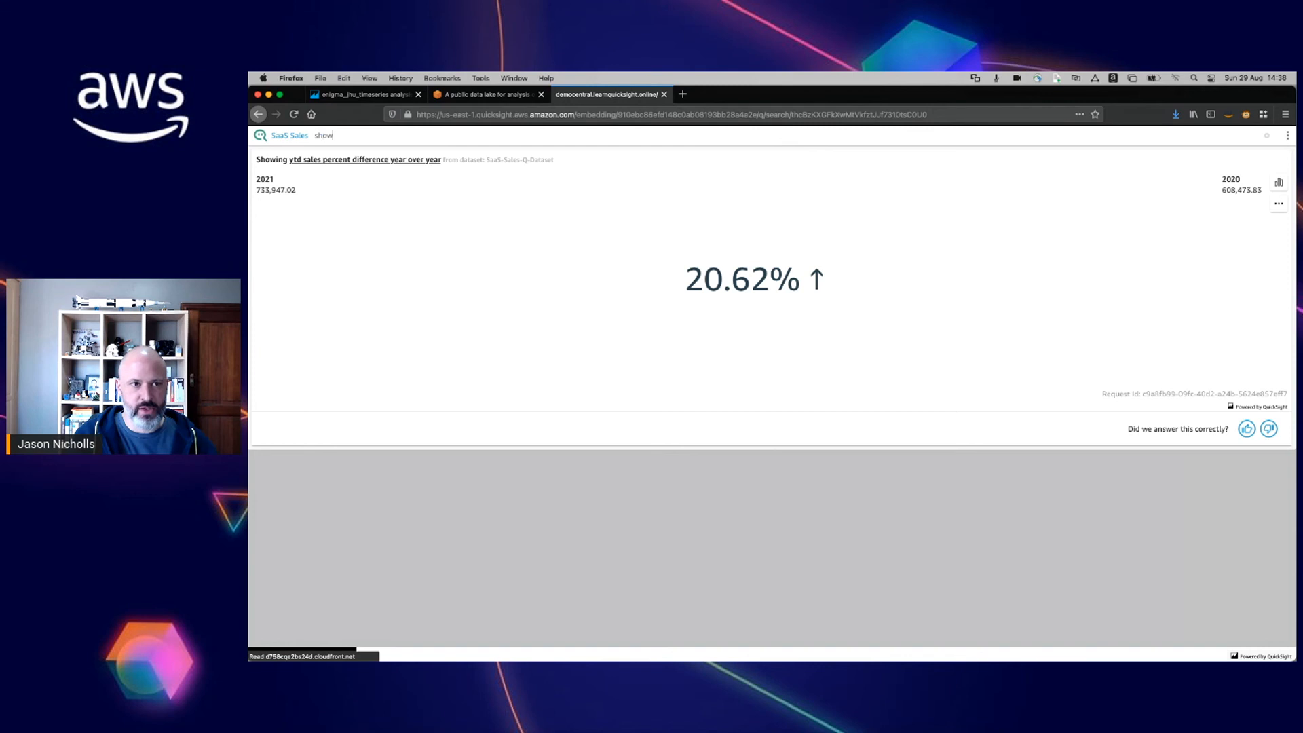
text( me the mmonthly sales)
key(Return)
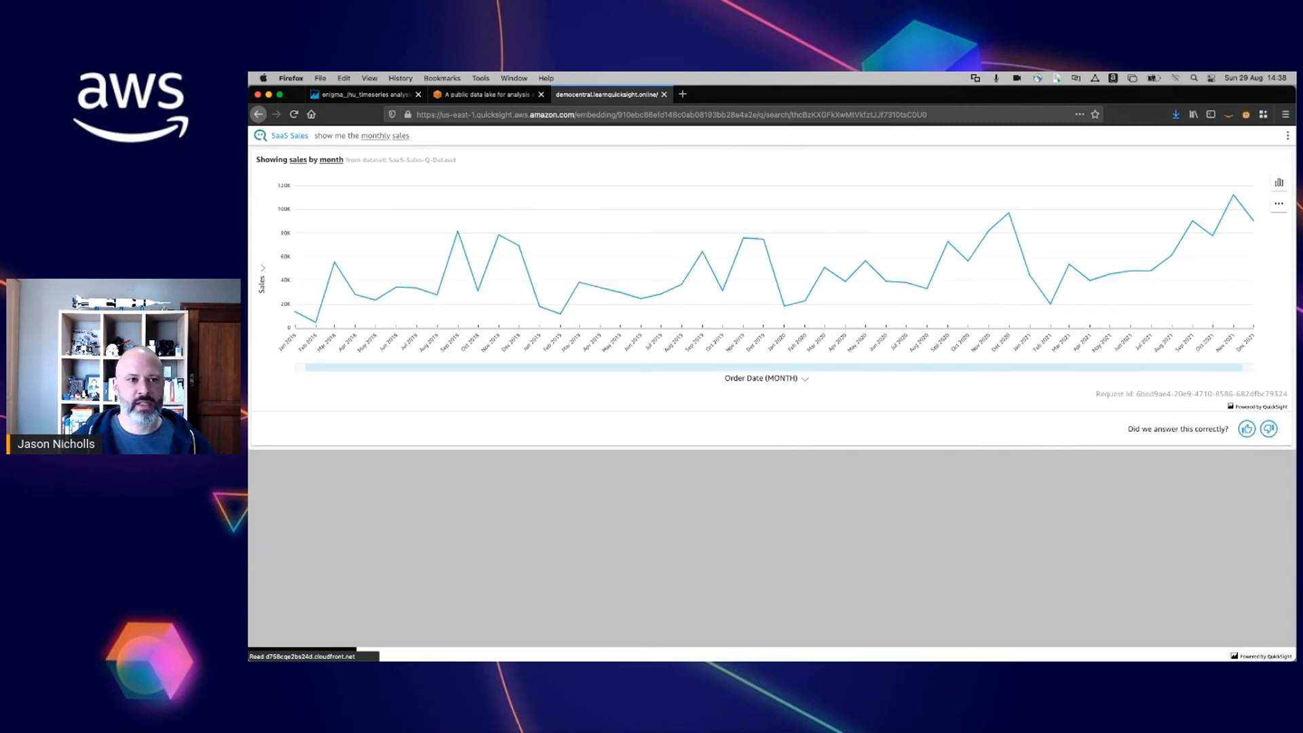
Step: Narrow the monthly sales chart's visible order date range to January 2020 through December 2021
drag(301, 367, 755, 367)
mouse_move(984, 367)
mouse_down()
mouse_move(762, 367)
mouse_move(983, 367)
mouse_up()
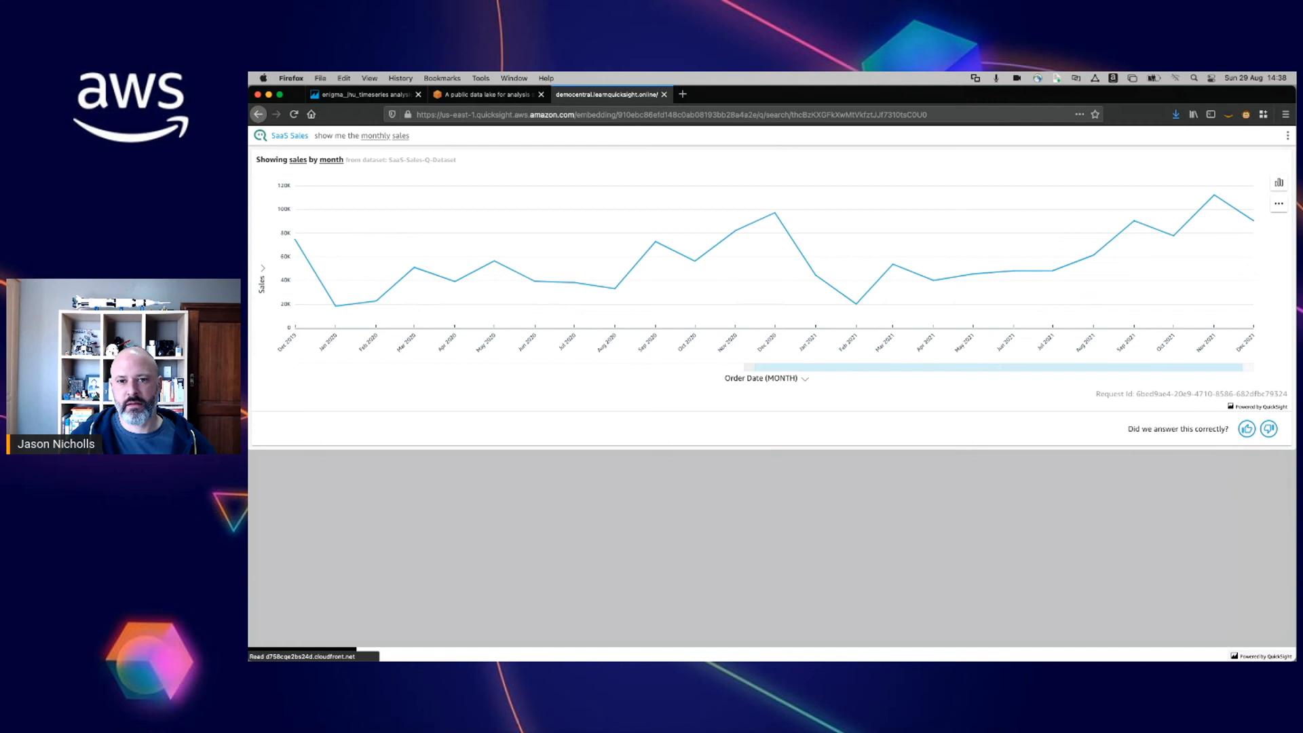
drag(750, 367, 771, 367)
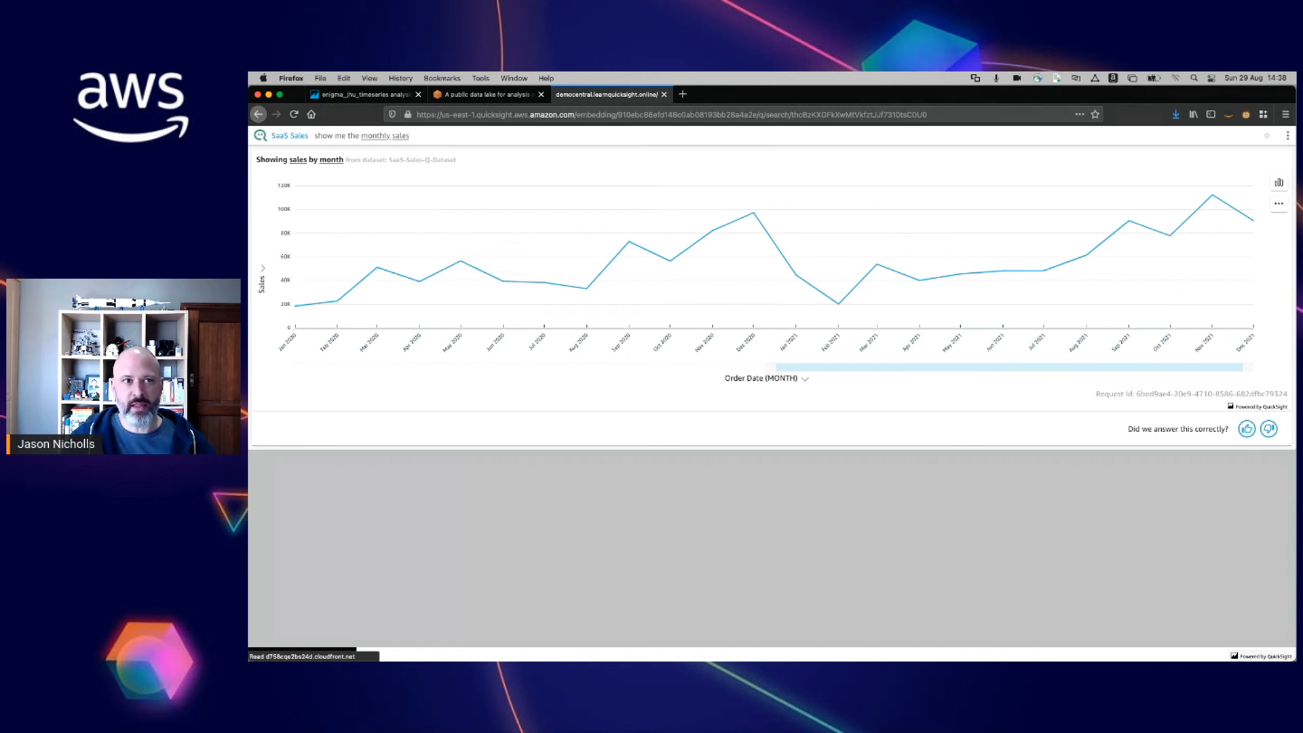
Step: Extend the sales question to "show me the monthly sales by product" and run it
click(411, 136)
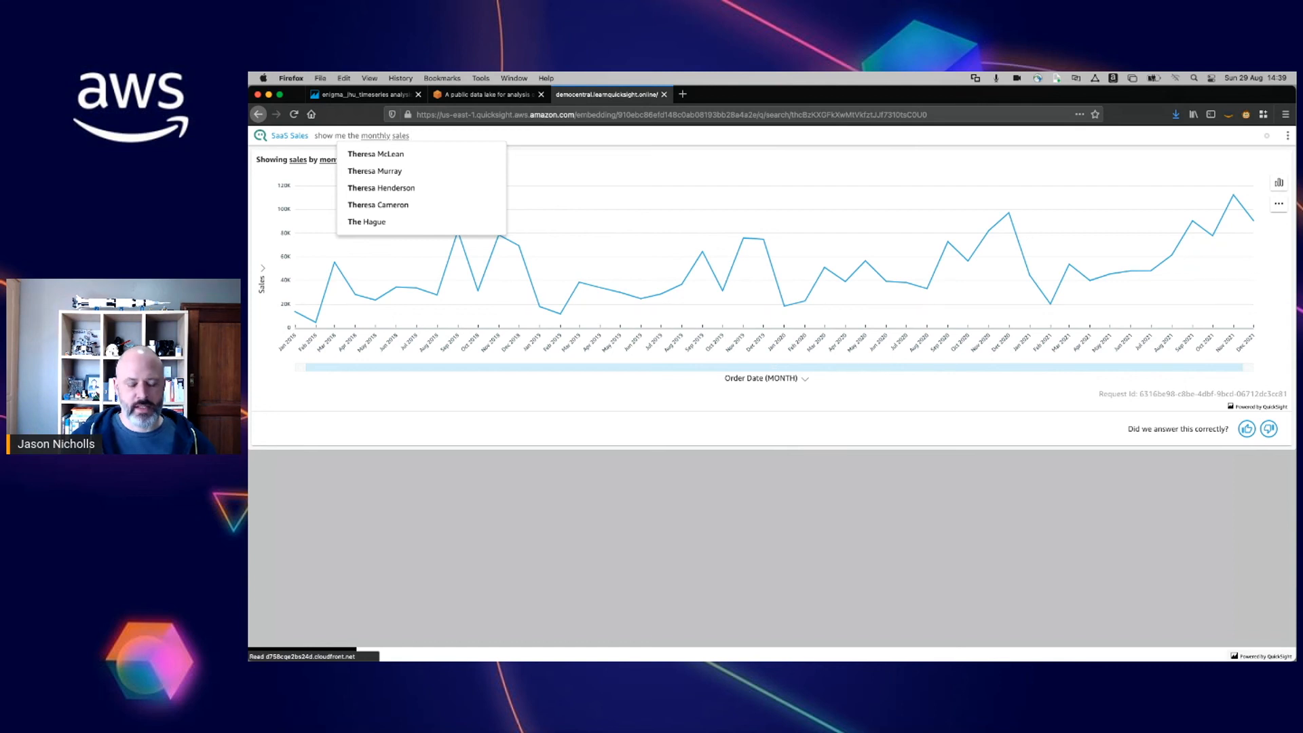
text(by product)
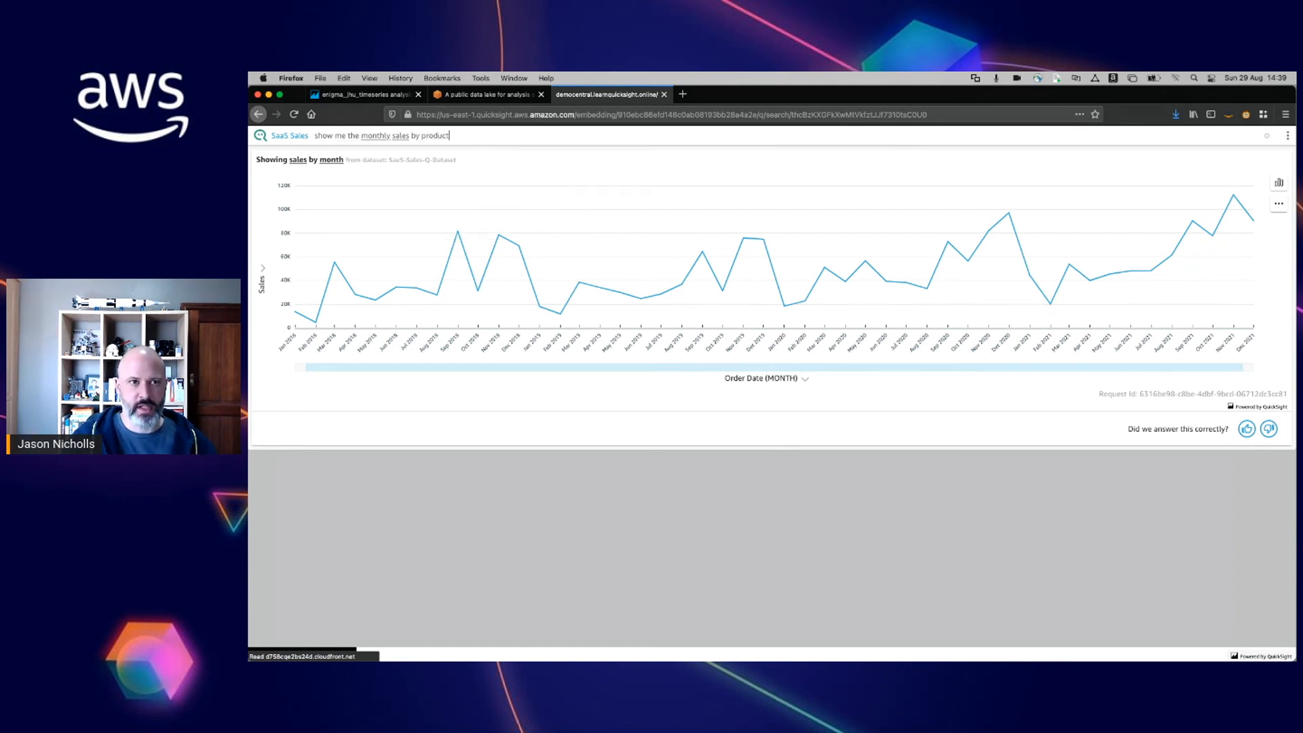
key(Return)
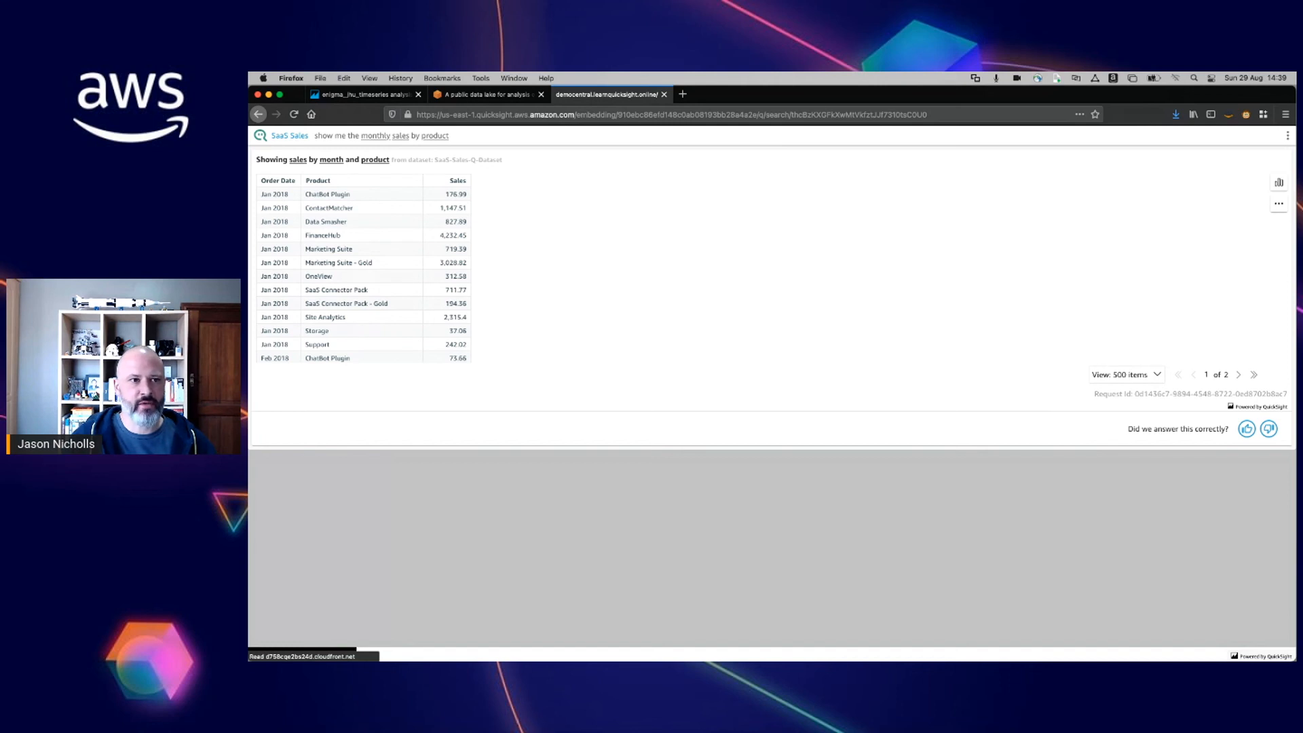
Step: Replace the question with "where did customers by Data Smasher" and run it
drag(451, 136, 313, 136)
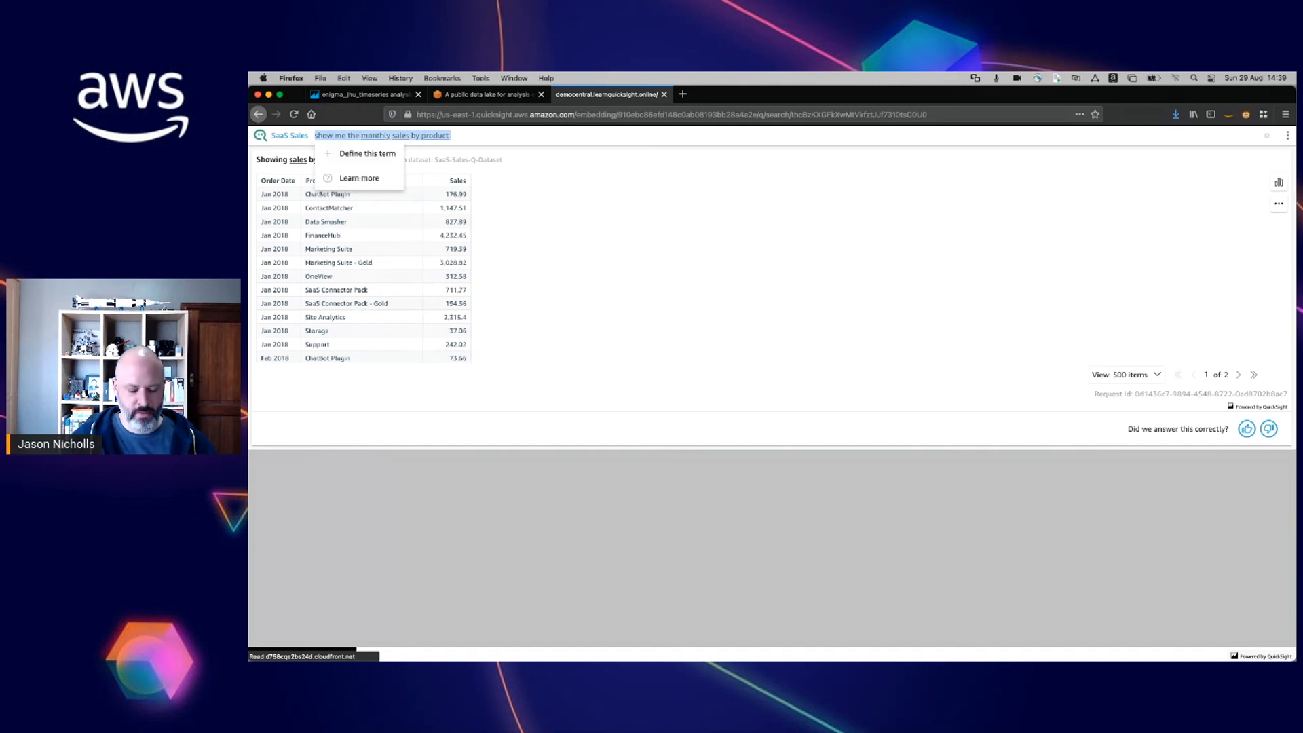
text(where)
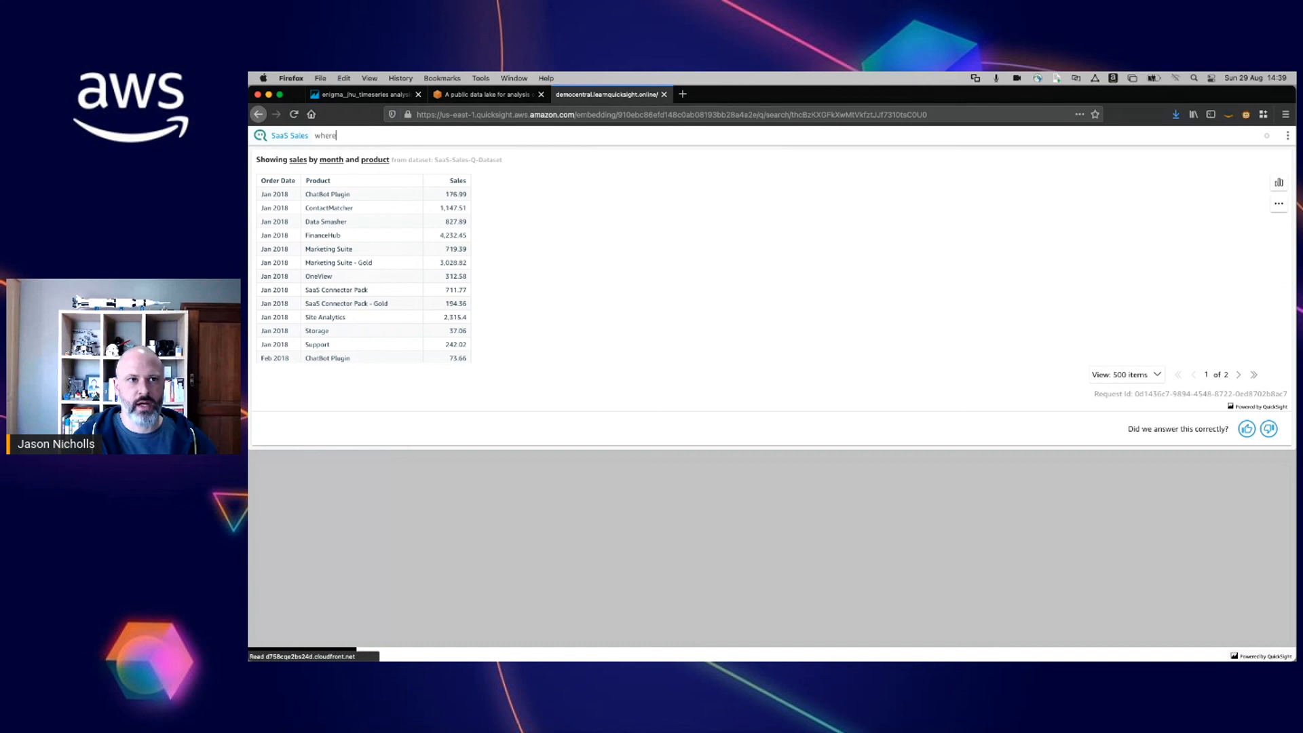
text( did customers by)
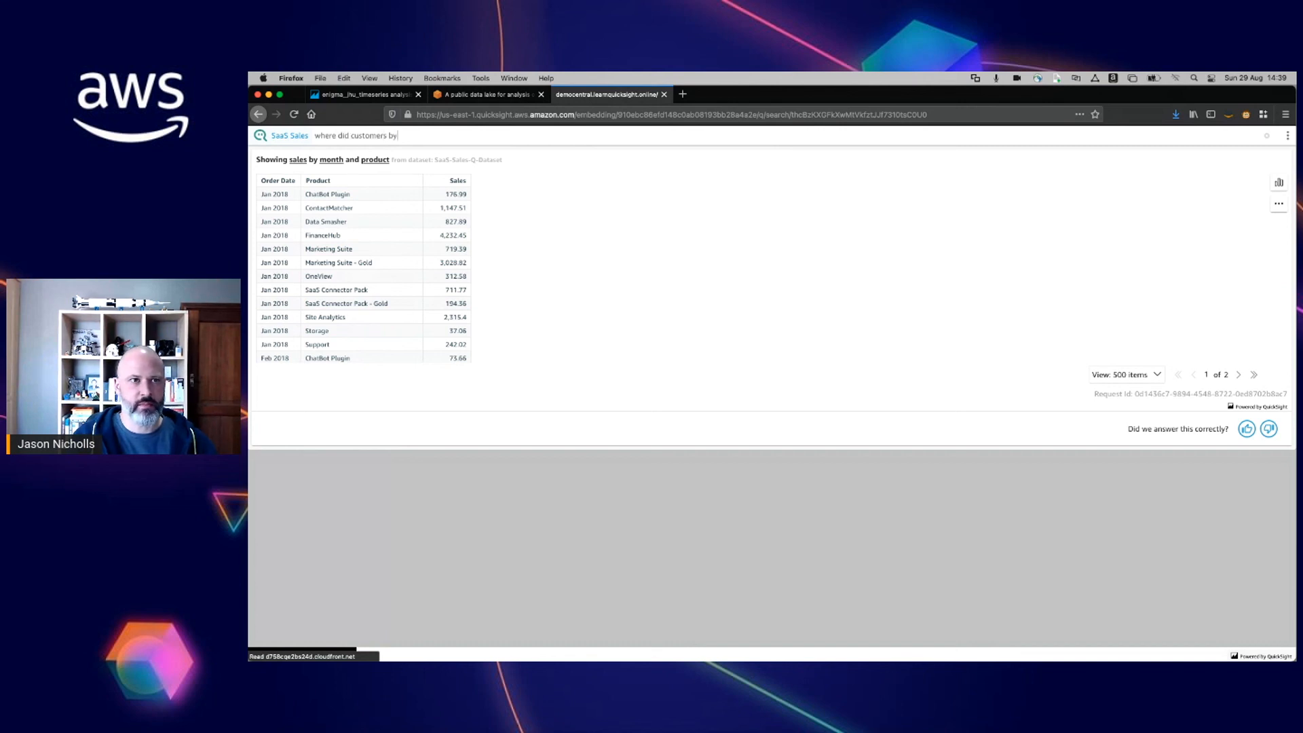
text( Data Smasher)
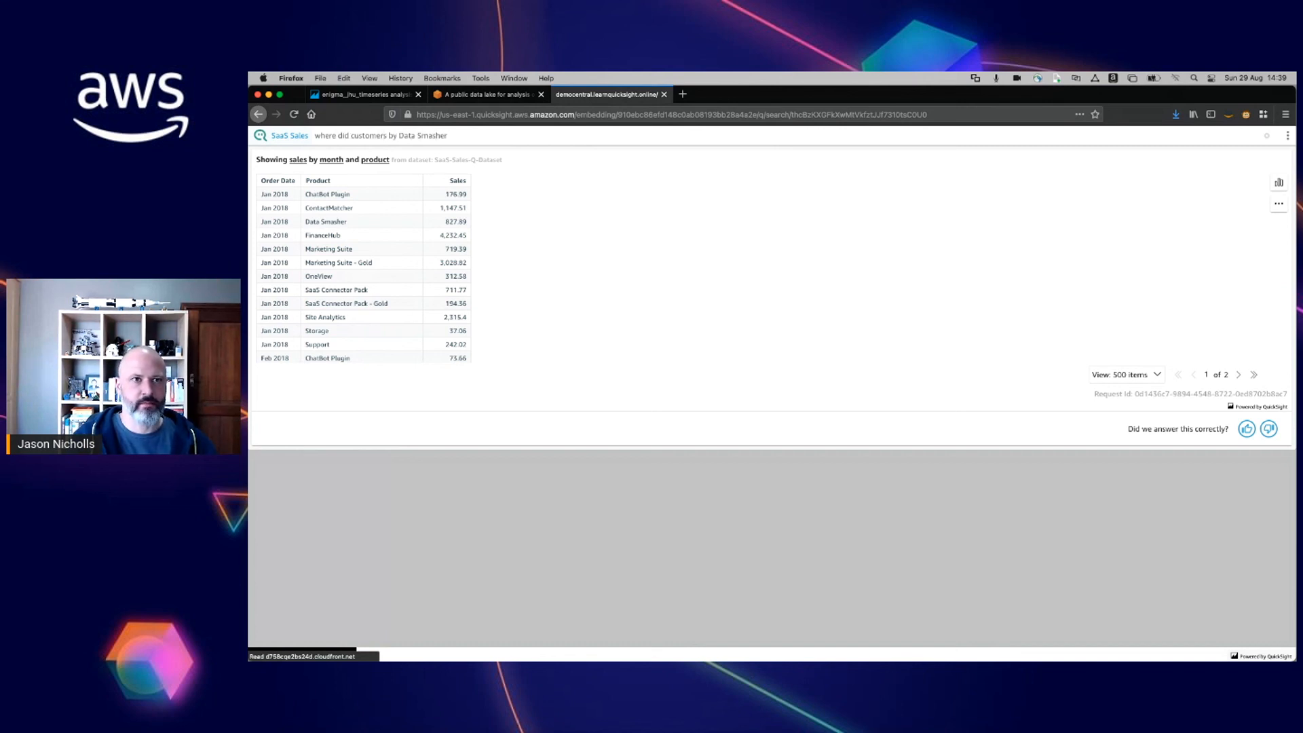
key(Return)
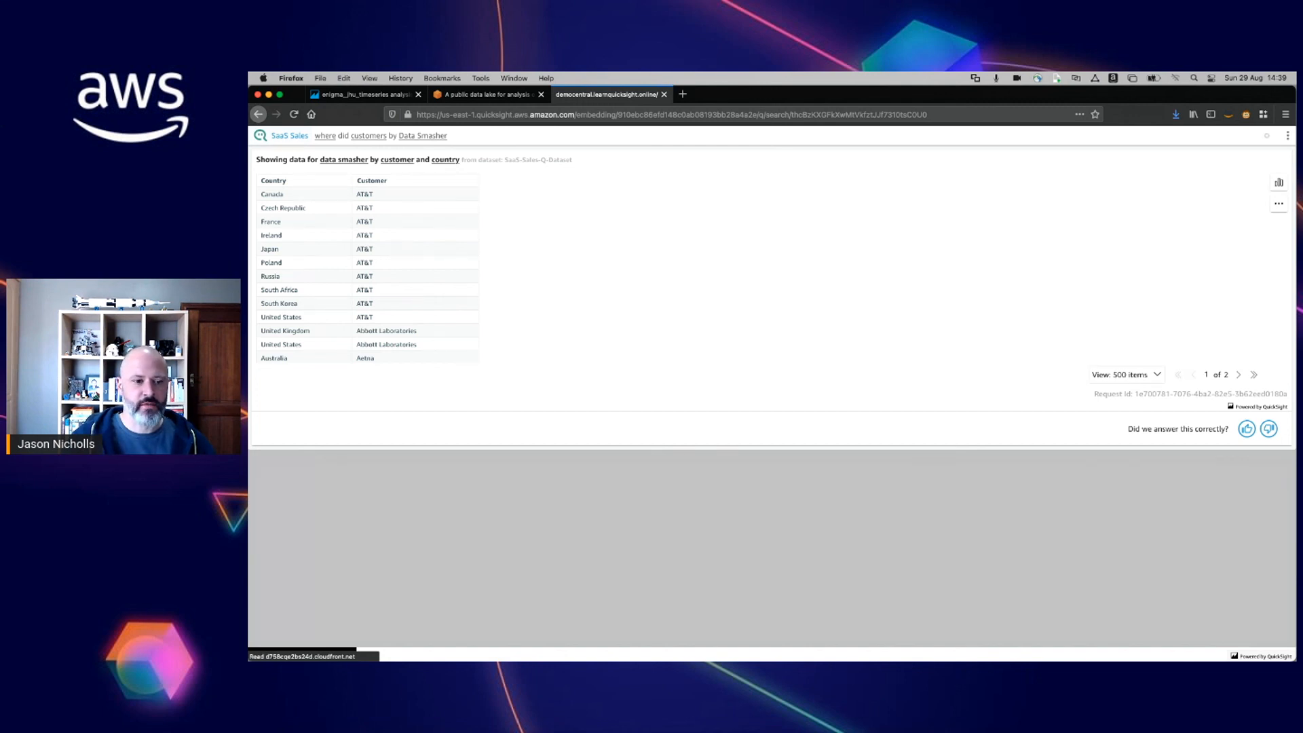
Step: Replace the question with "show me monthly sales" and run it
drag(450, 136, 314, 136)
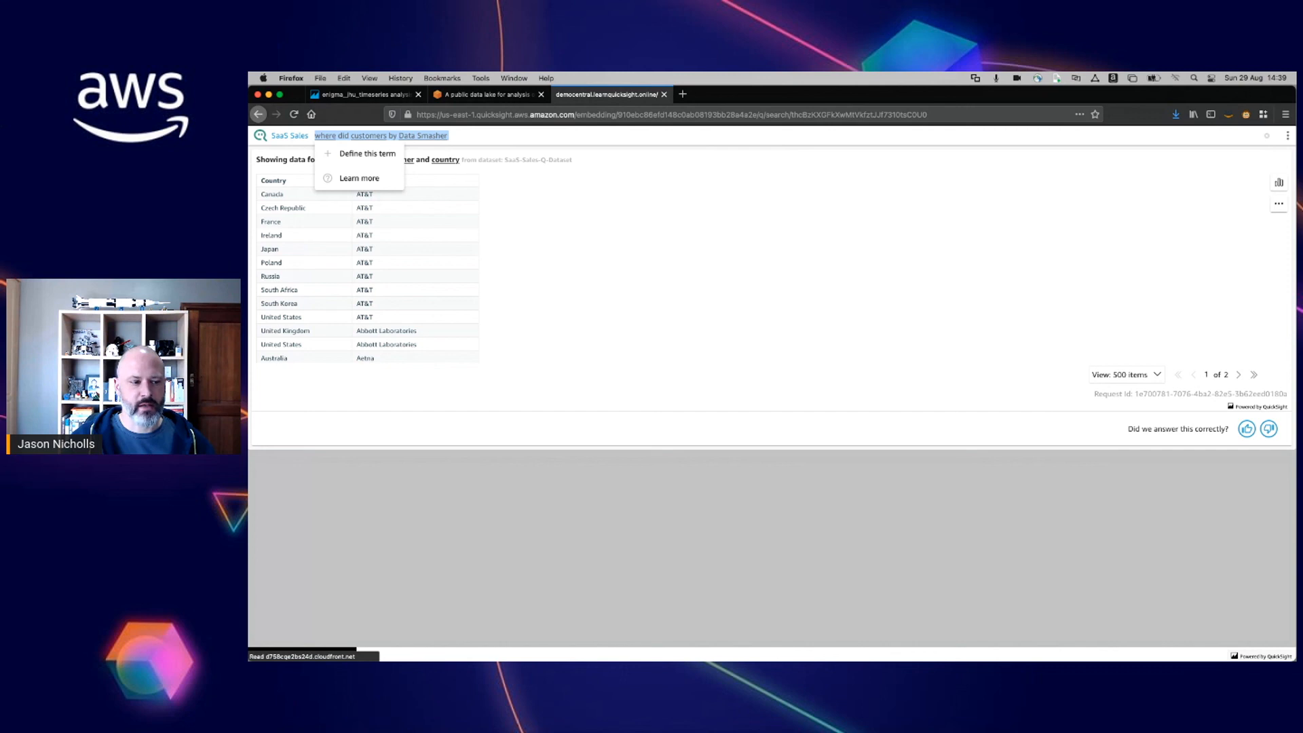
text(show )
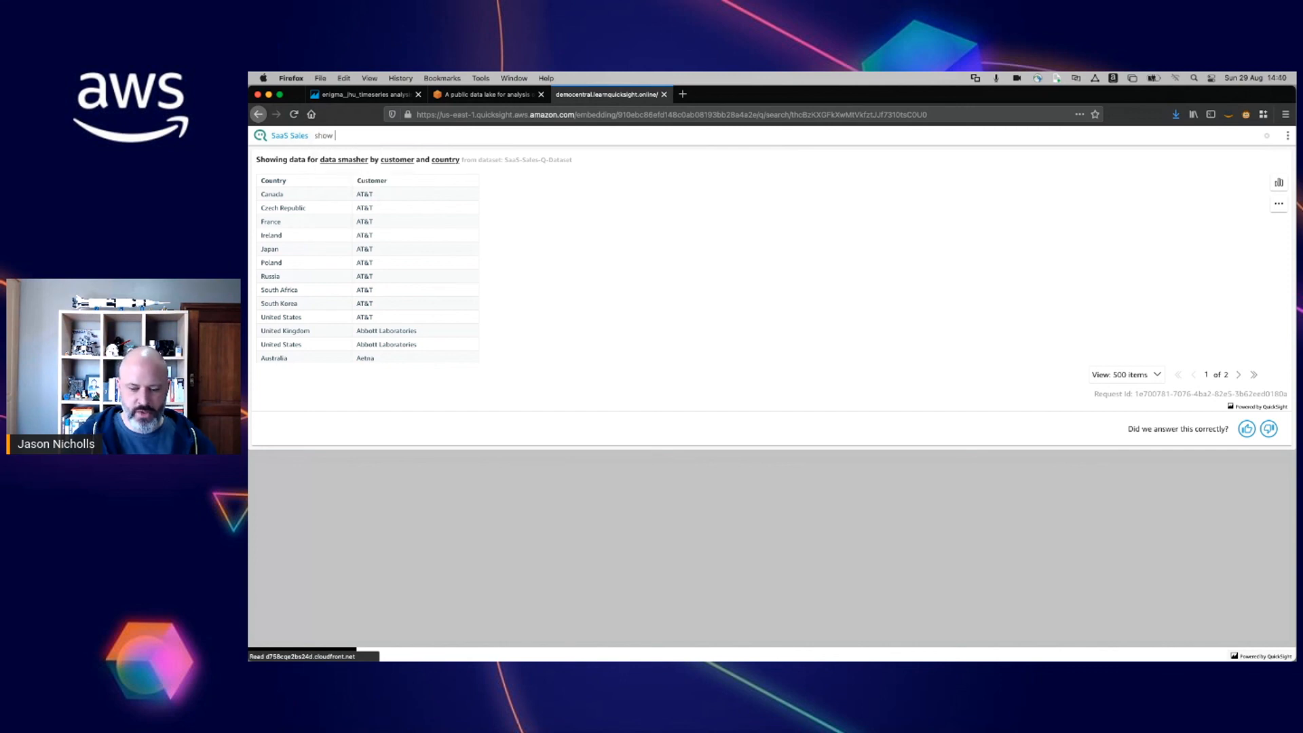
text(me month)
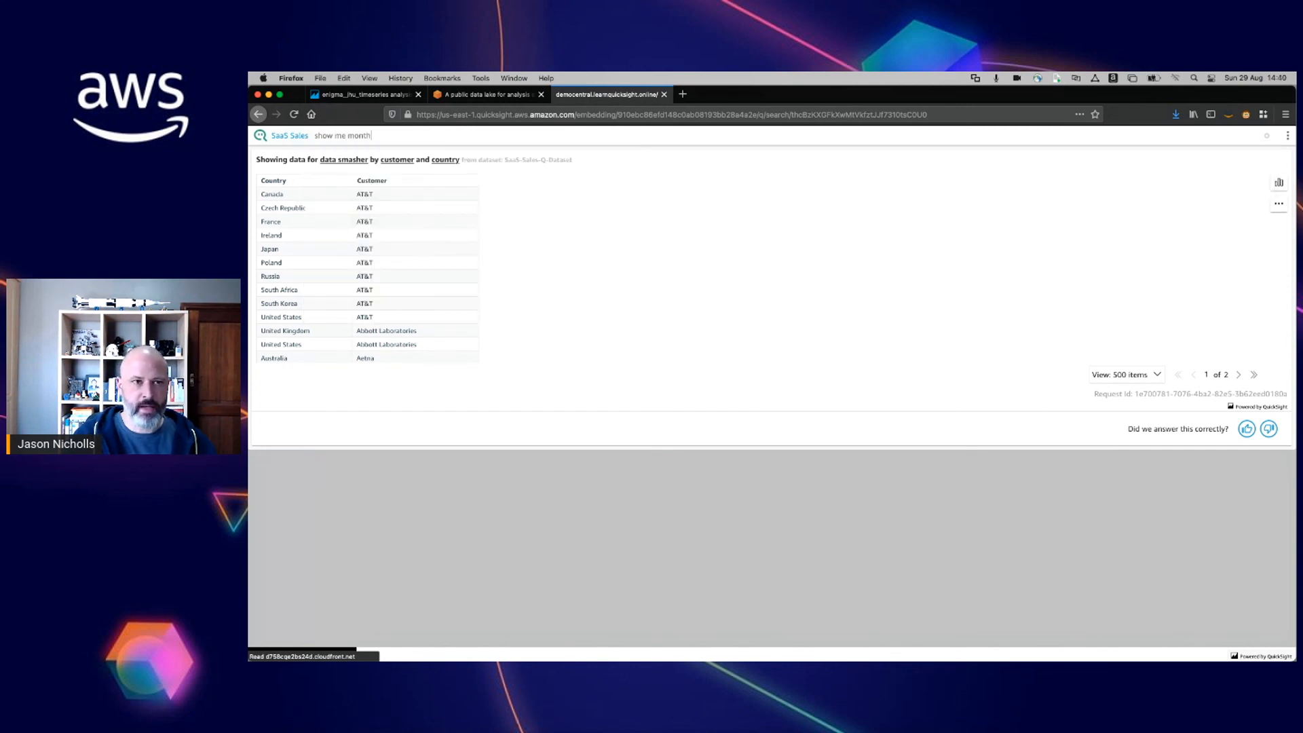
text(ly sales)
key(Return)
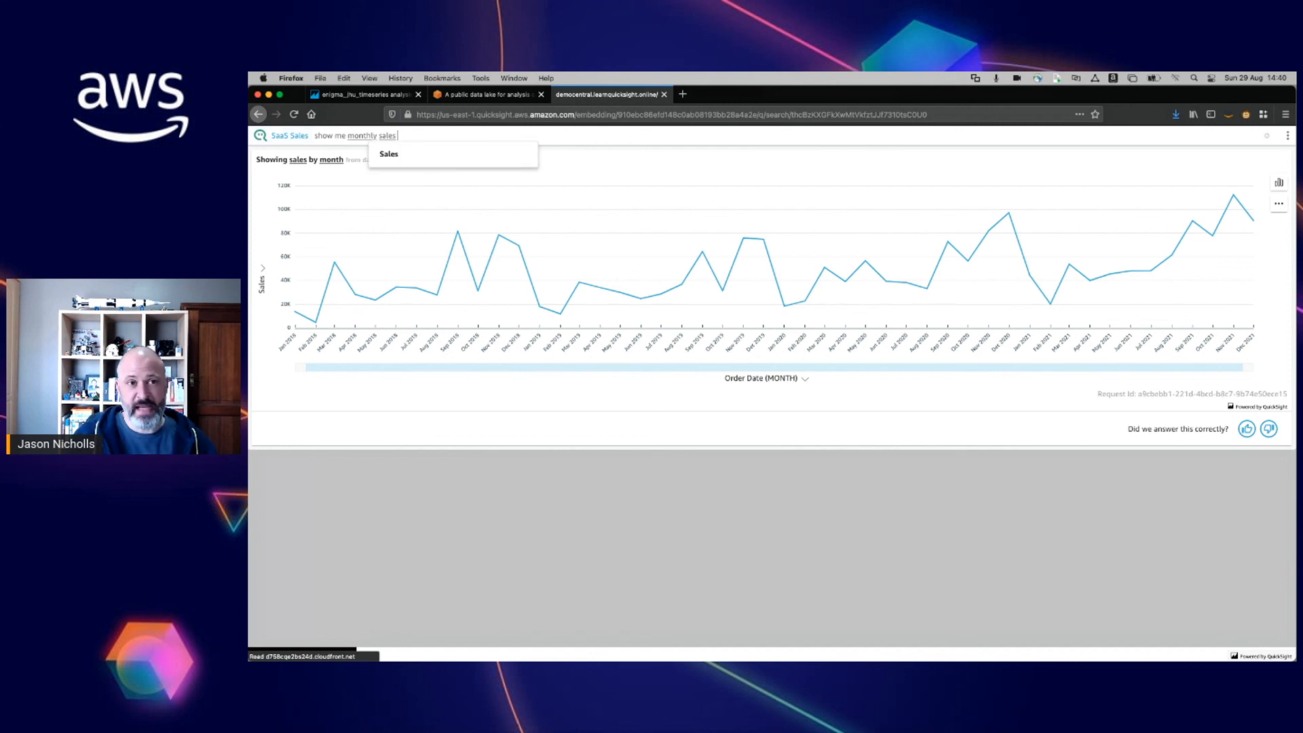
Step: Restrict the monthly sales question to the AMER region by adding "for AMER" and run it
text(for AMEA)
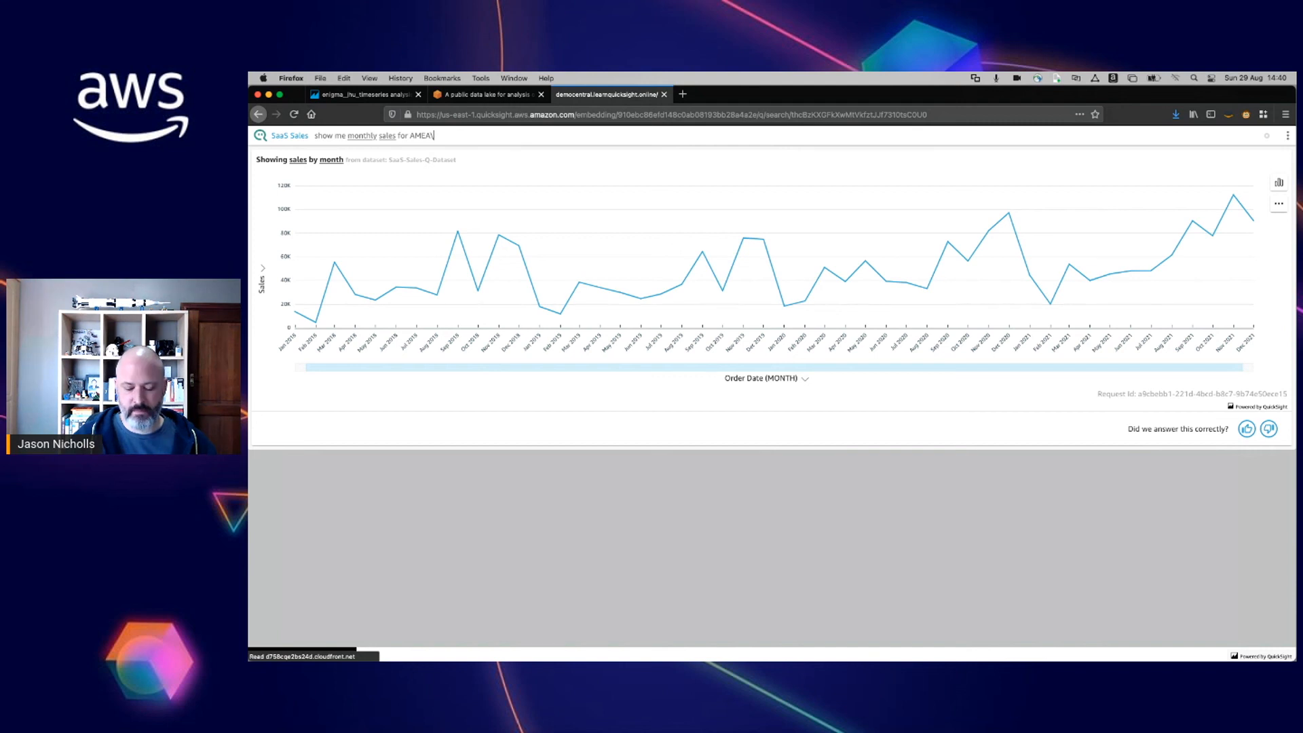
key(Return)
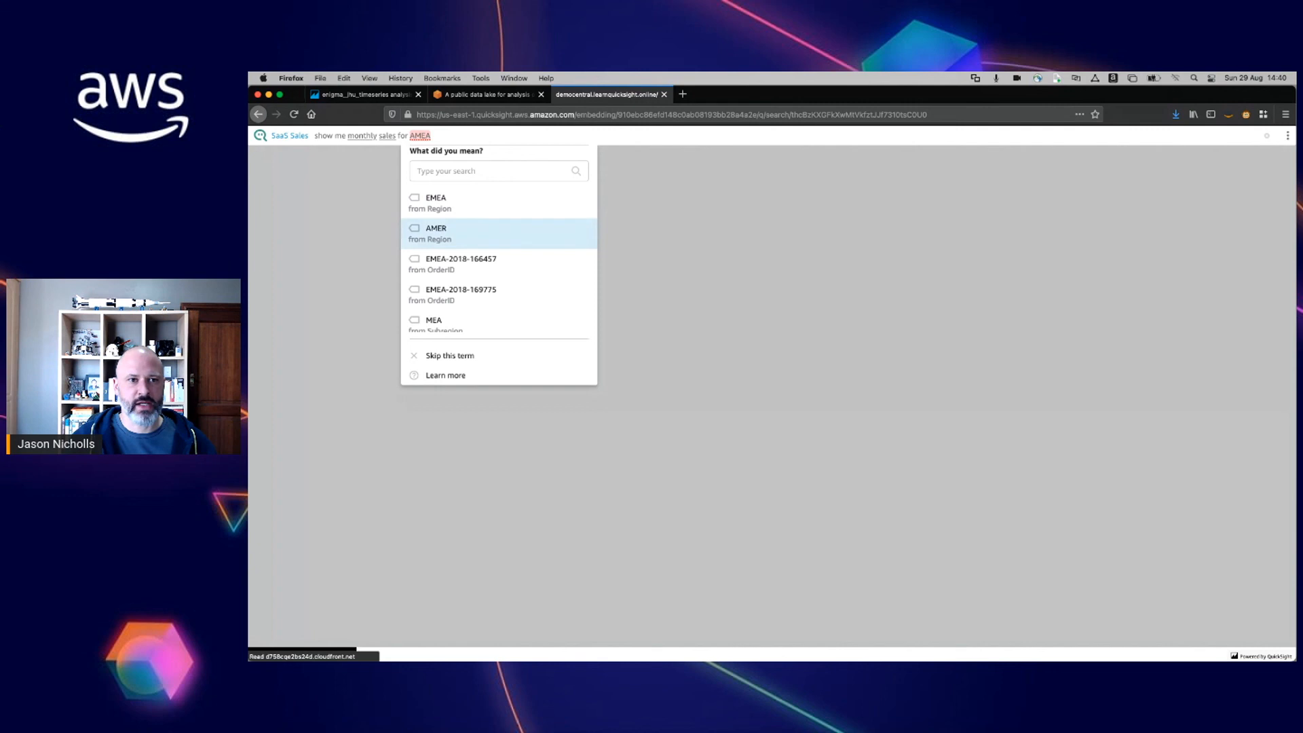
click(475, 234)
key(BackSpace)
key(Return)
text(R)
key(Return)
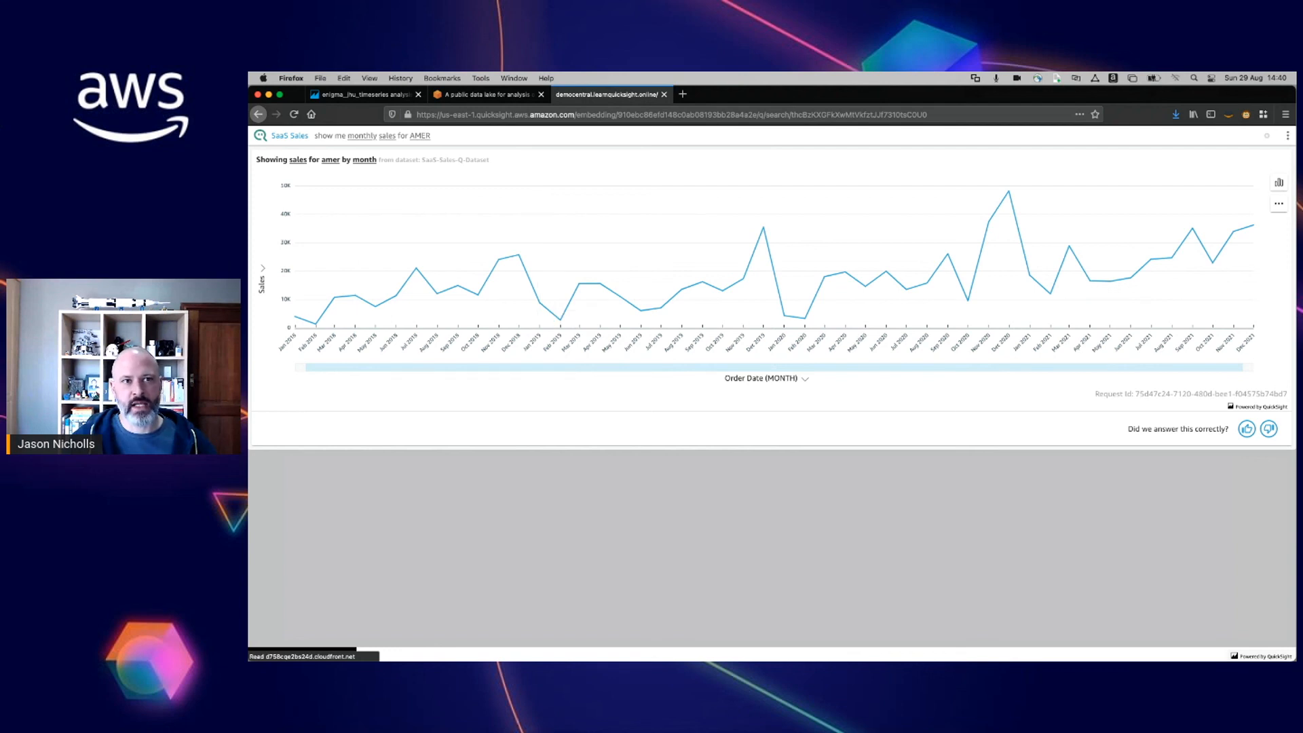
Step: Extend the AMER monthly sales question with "compare to EMEA" and run it
click(432, 136)
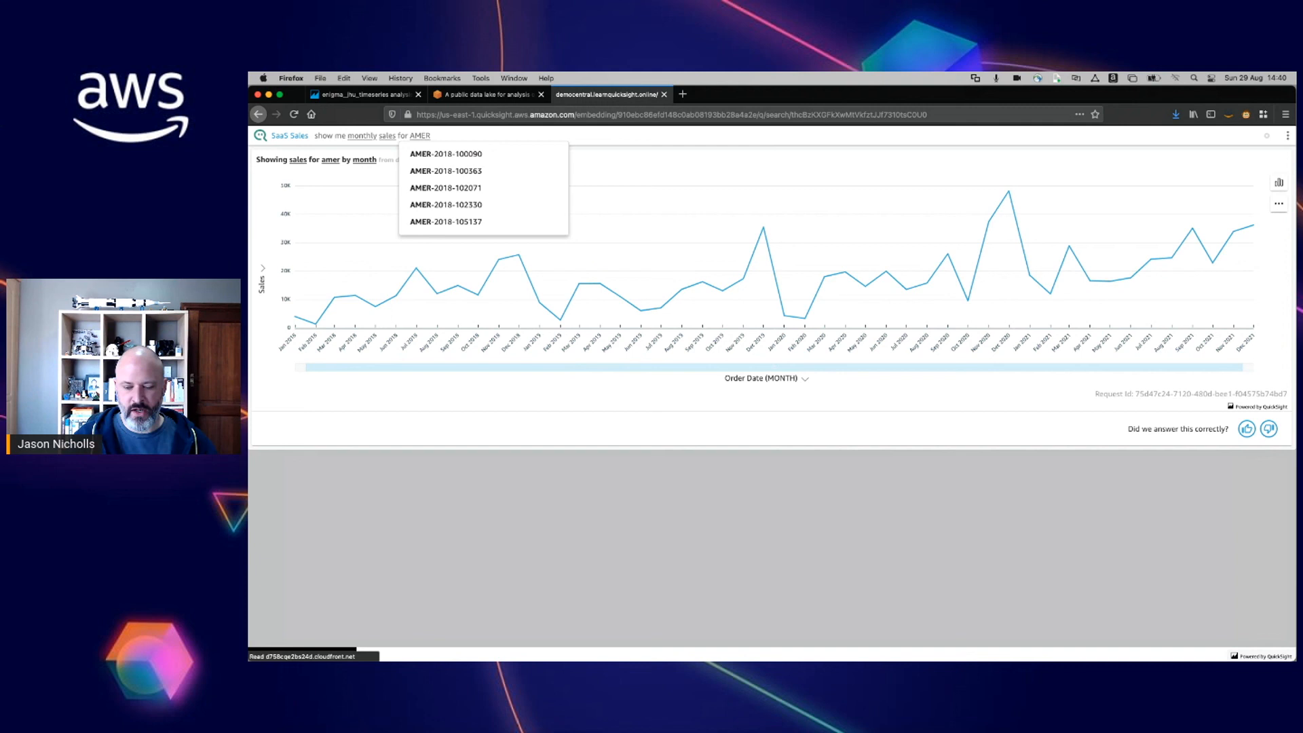
text(compa)
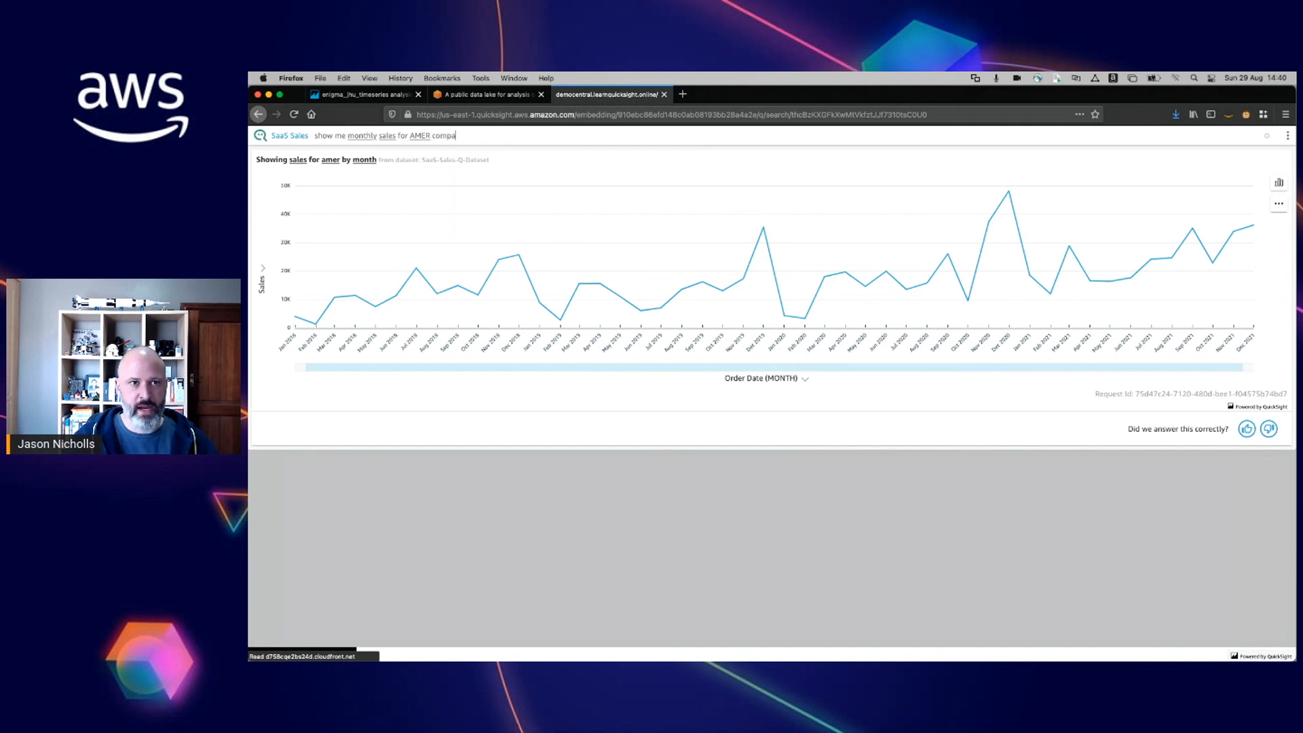
text(re to EMA)
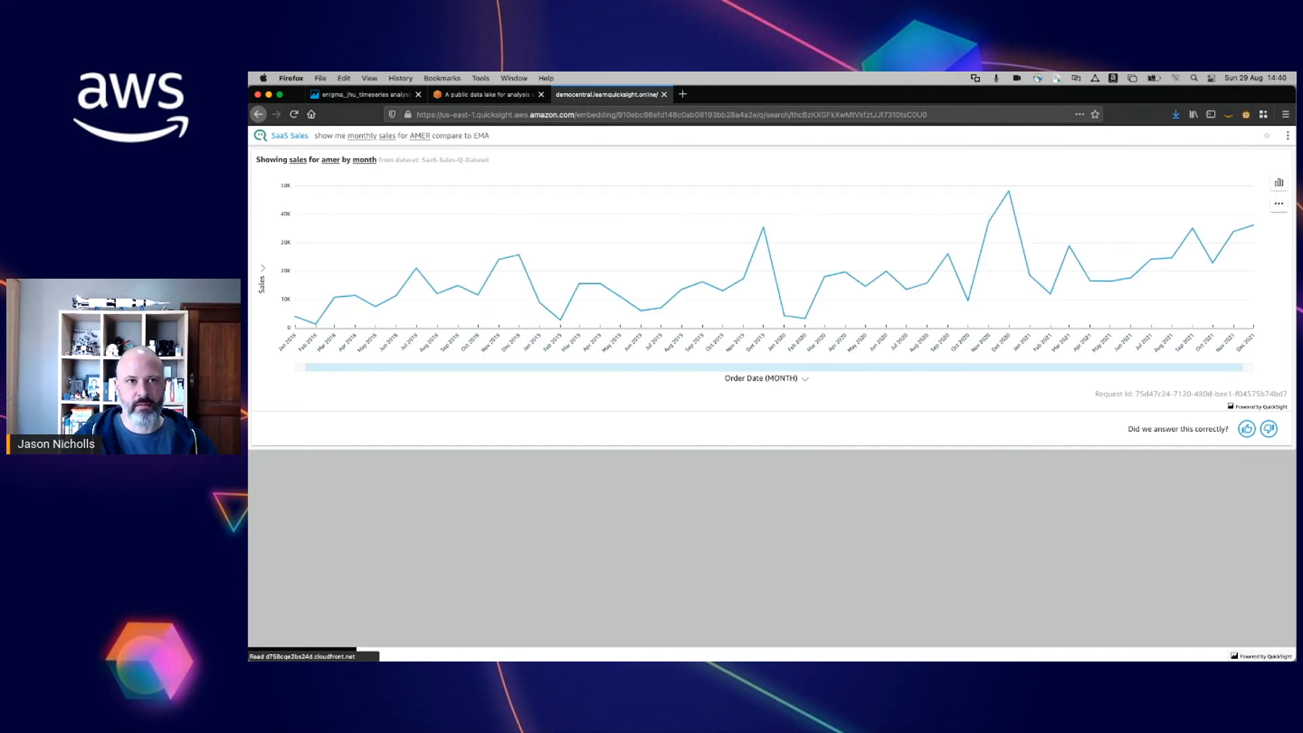
key(Return)
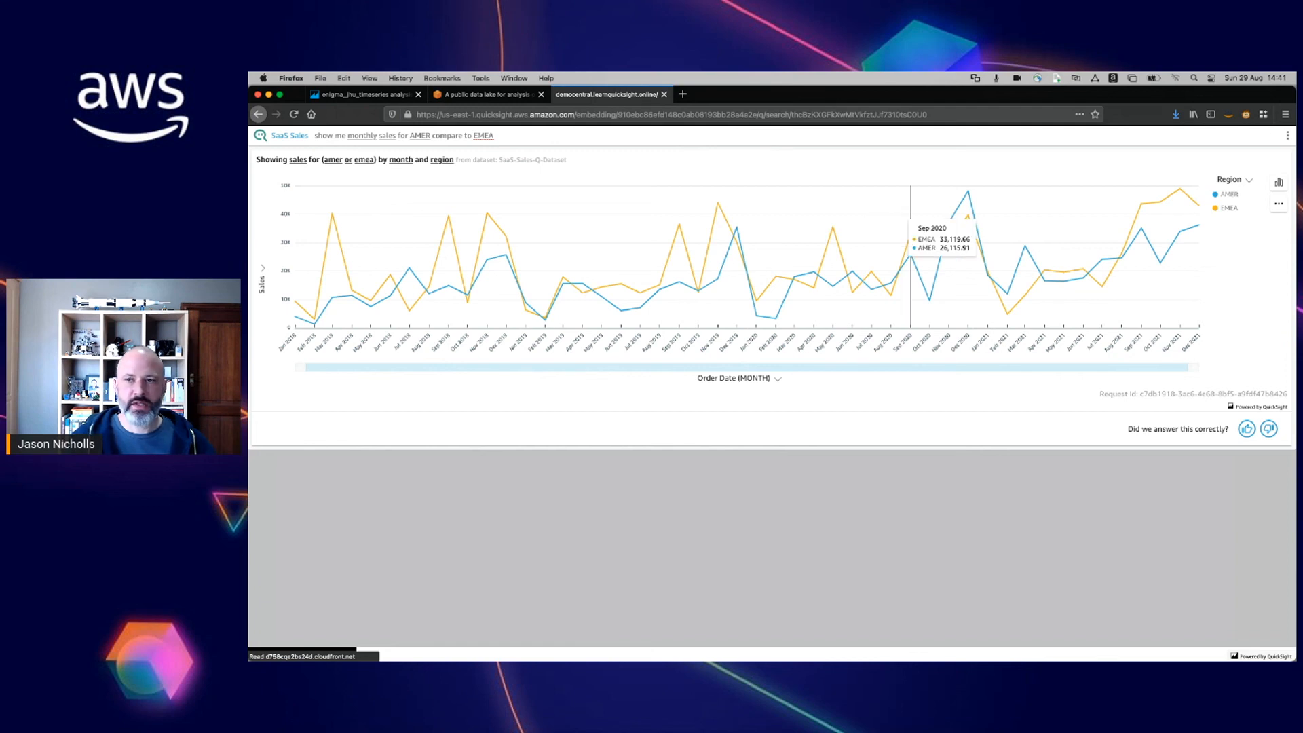
Step: Show the AMER and EMEA sales comparison as an area chart and finally as a donut chart
click(1278, 182)
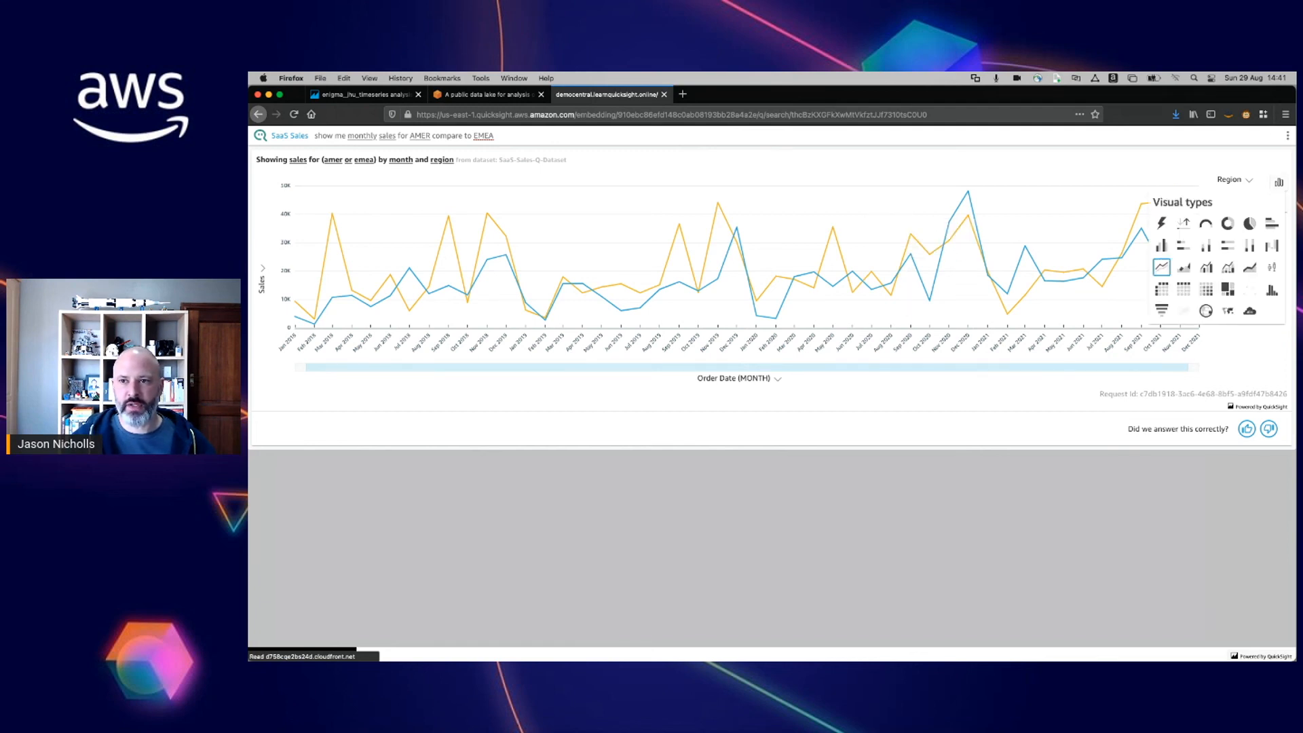
click(1184, 266)
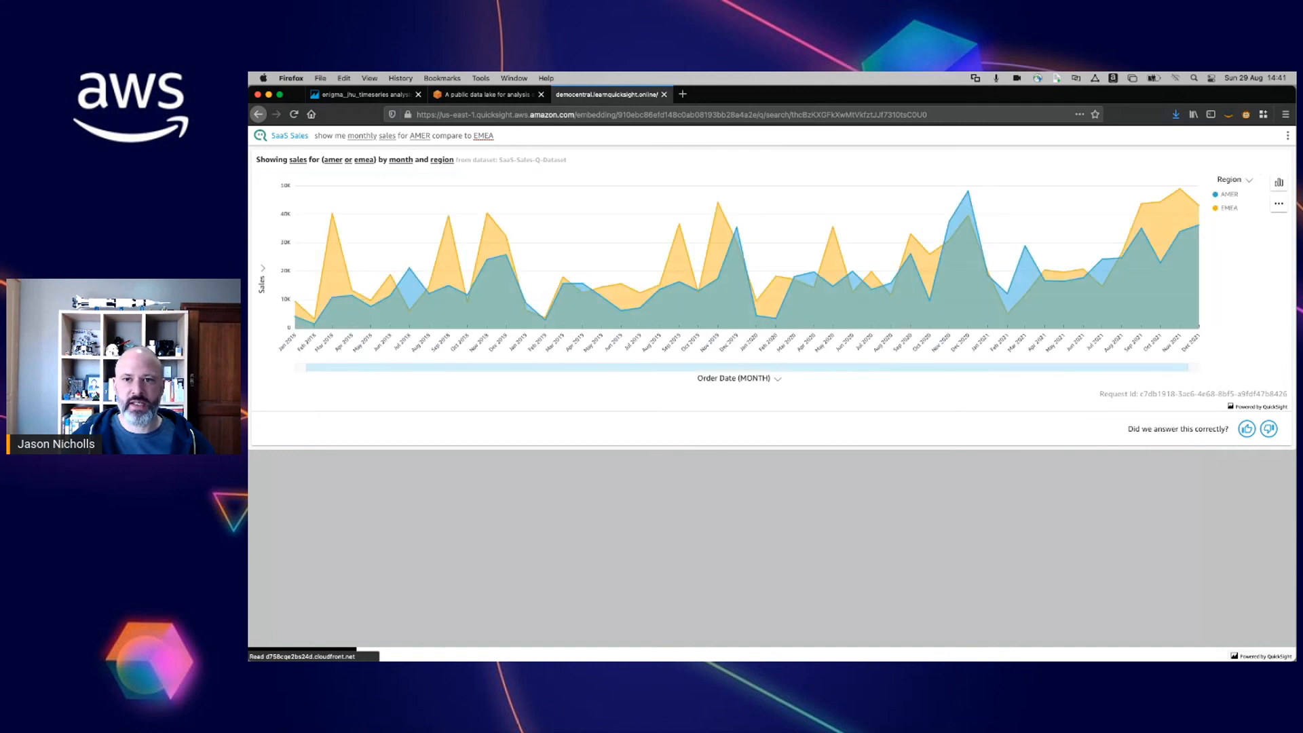
click(1278, 181)
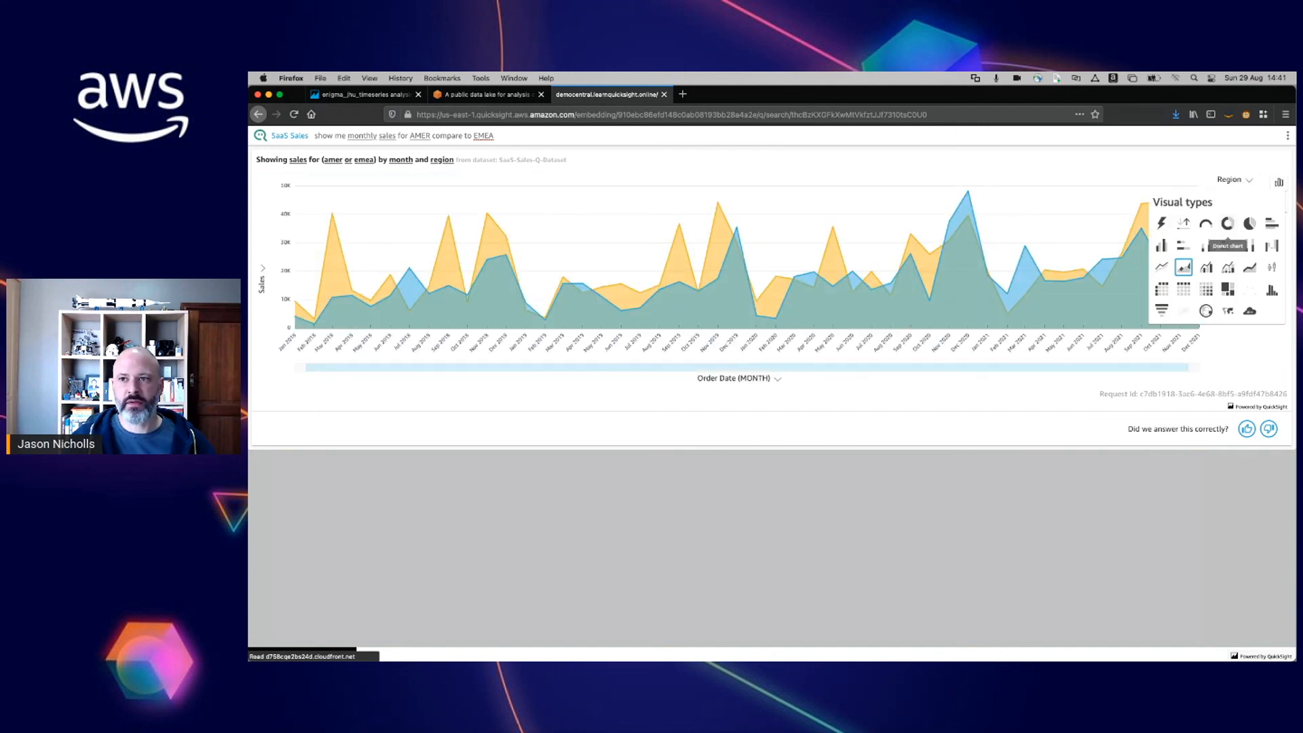
click(1227, 244)
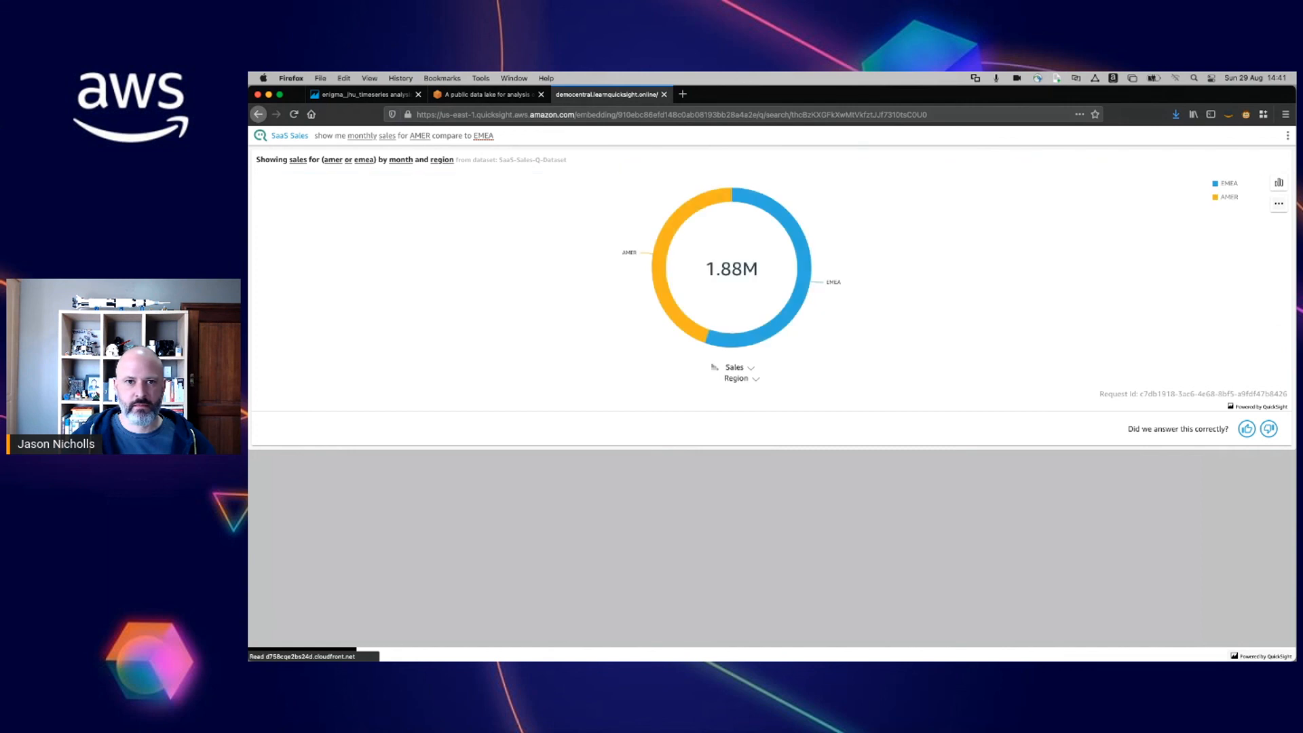
click(1278, 203)
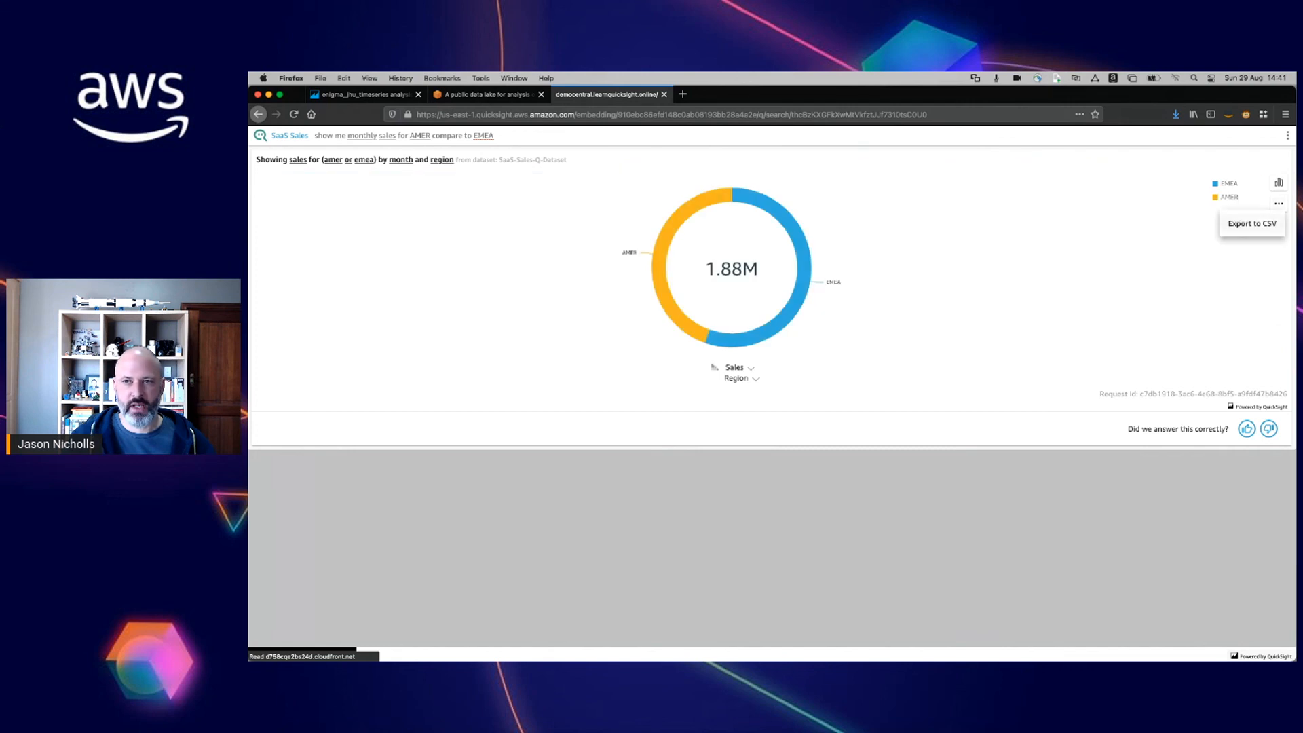
Step: Replace the regional comparison question with "show me all orders from last week" and run it
click(1266, 136)
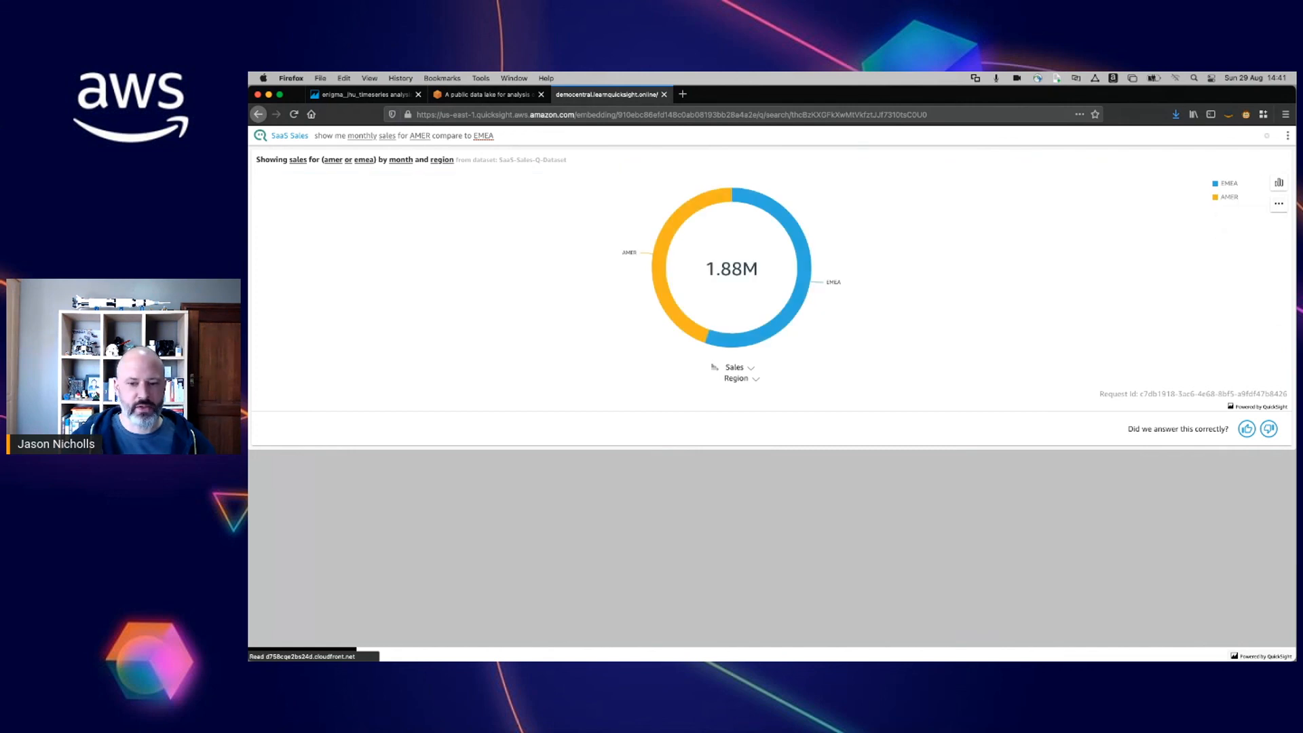
key(super+a)
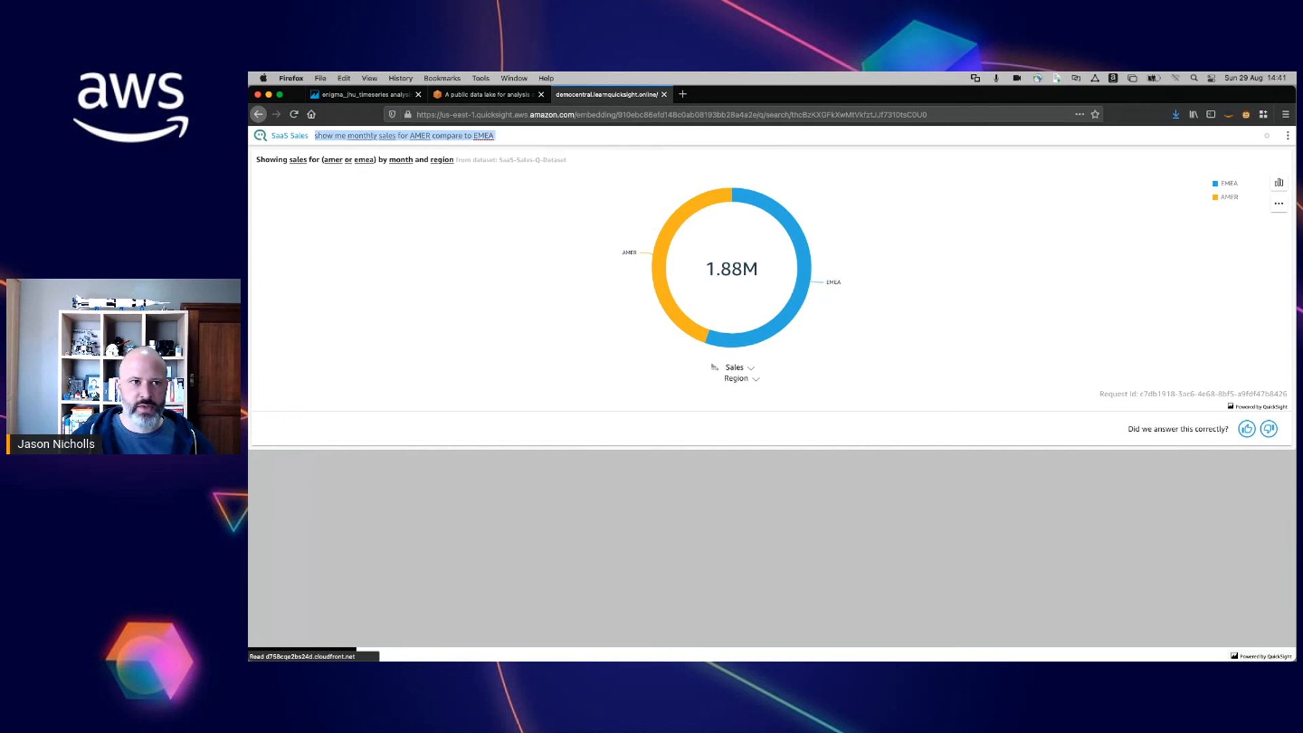
text(show me all orders from last week)
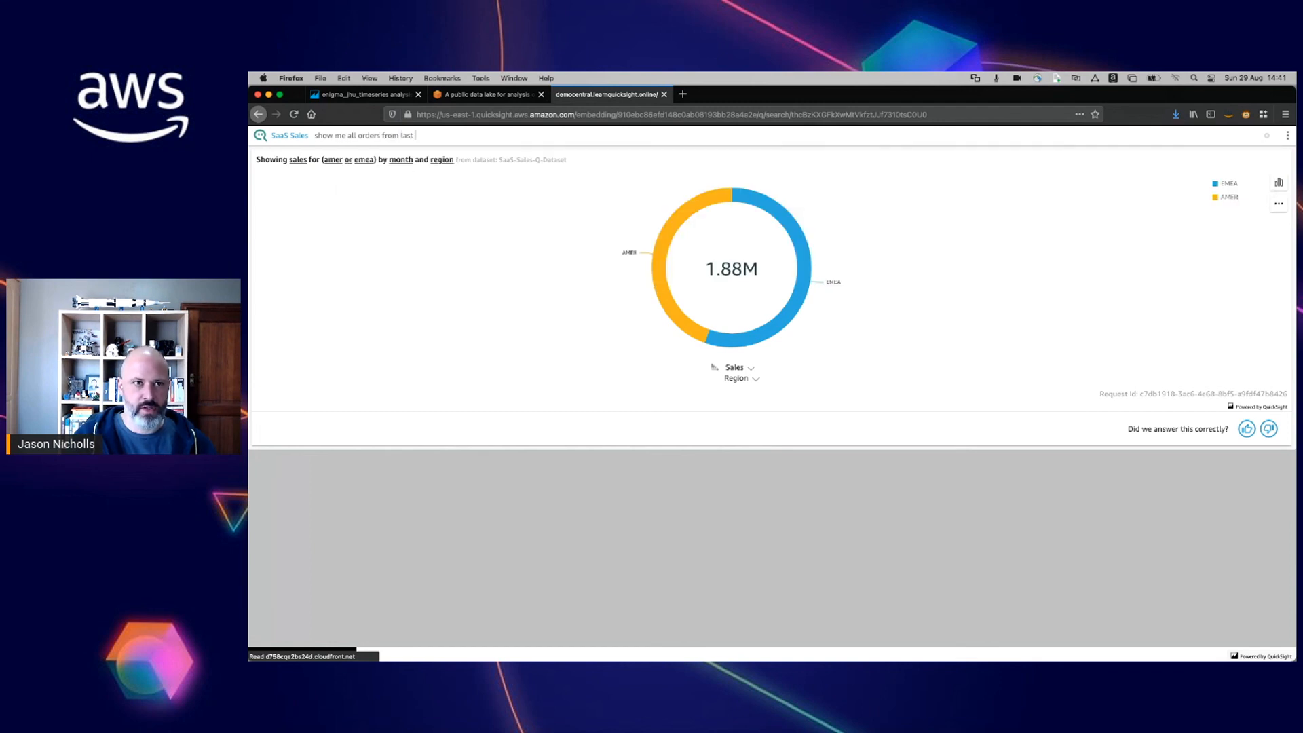
key(Return)
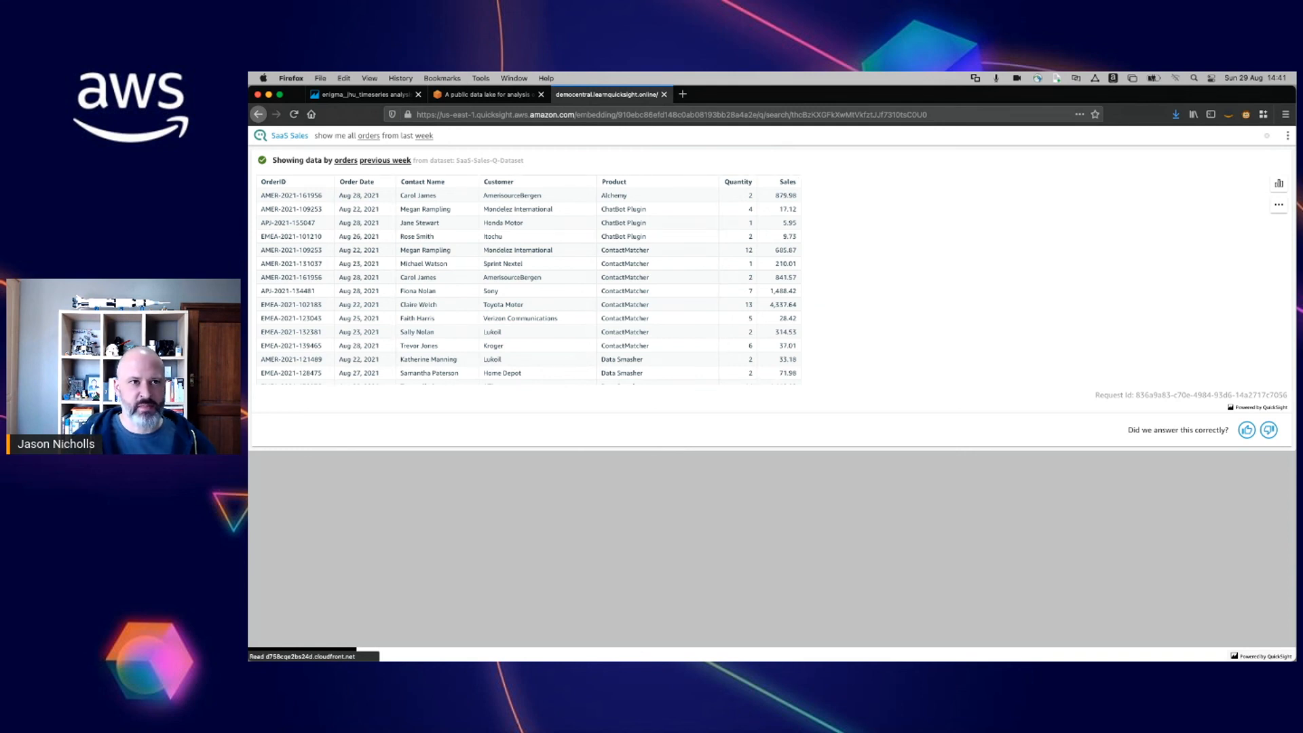
Step: Replace the orders question with "what was the total sale for Alchemy" and run it
drag(434, 135, 314, 135)
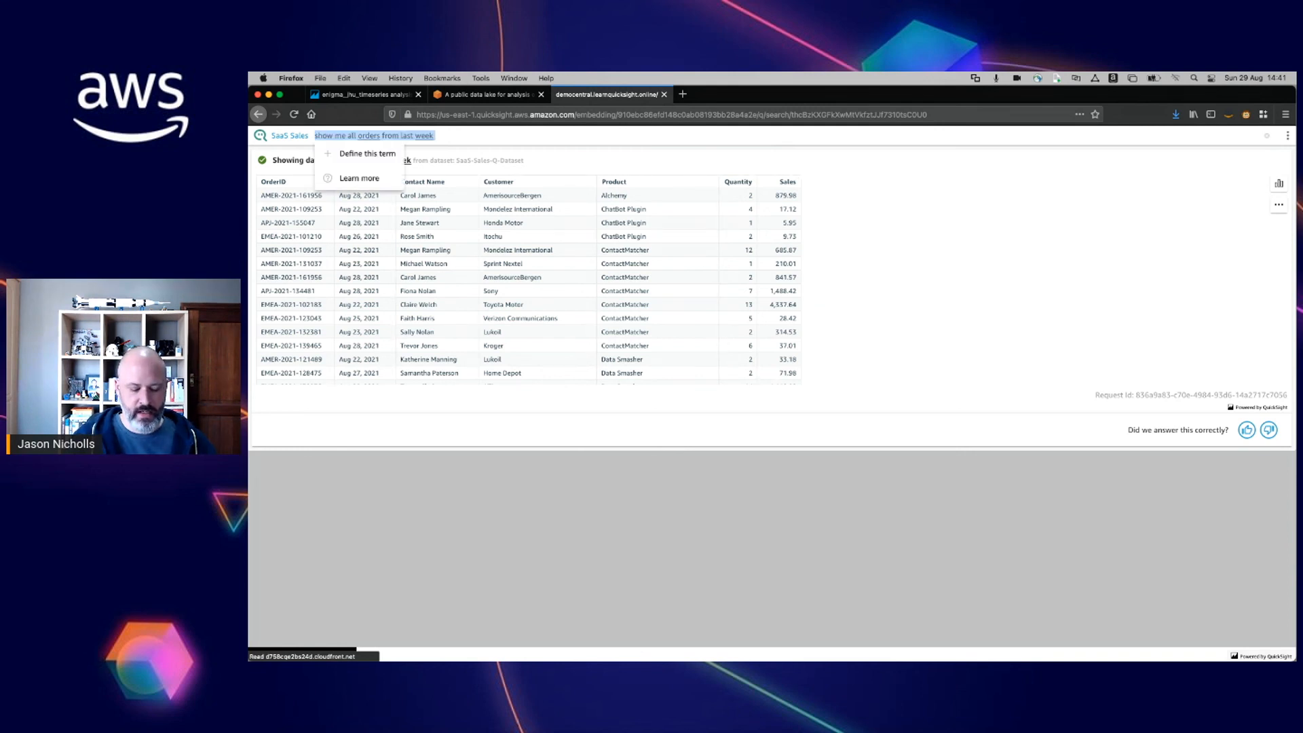
text(what was the total sale for)
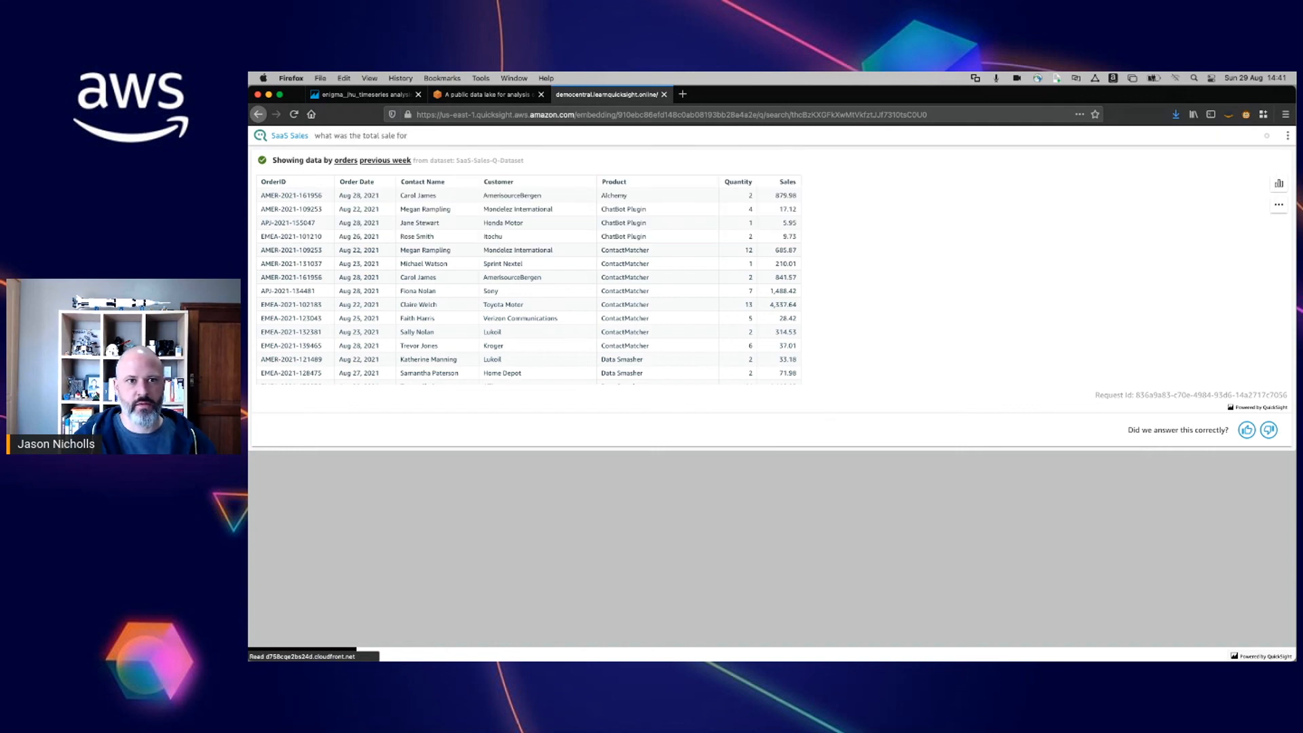
text( Alchemy)
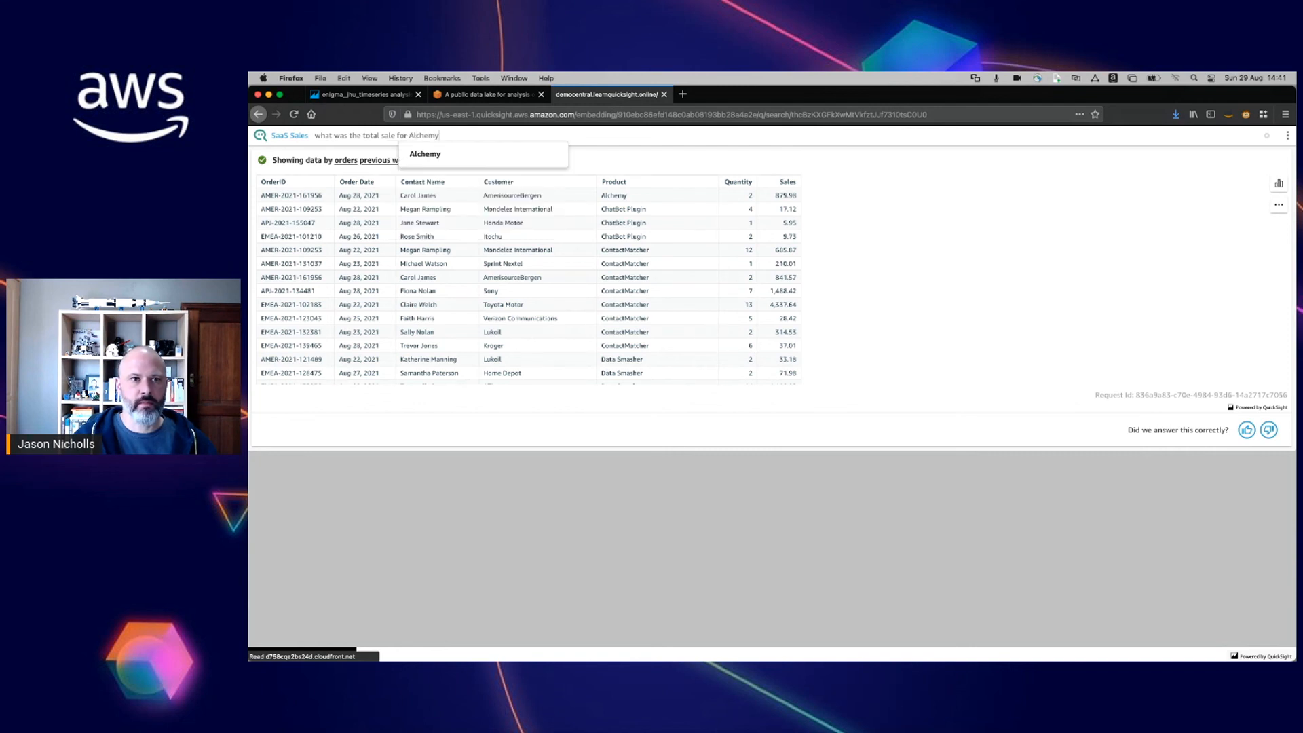
key(Return)
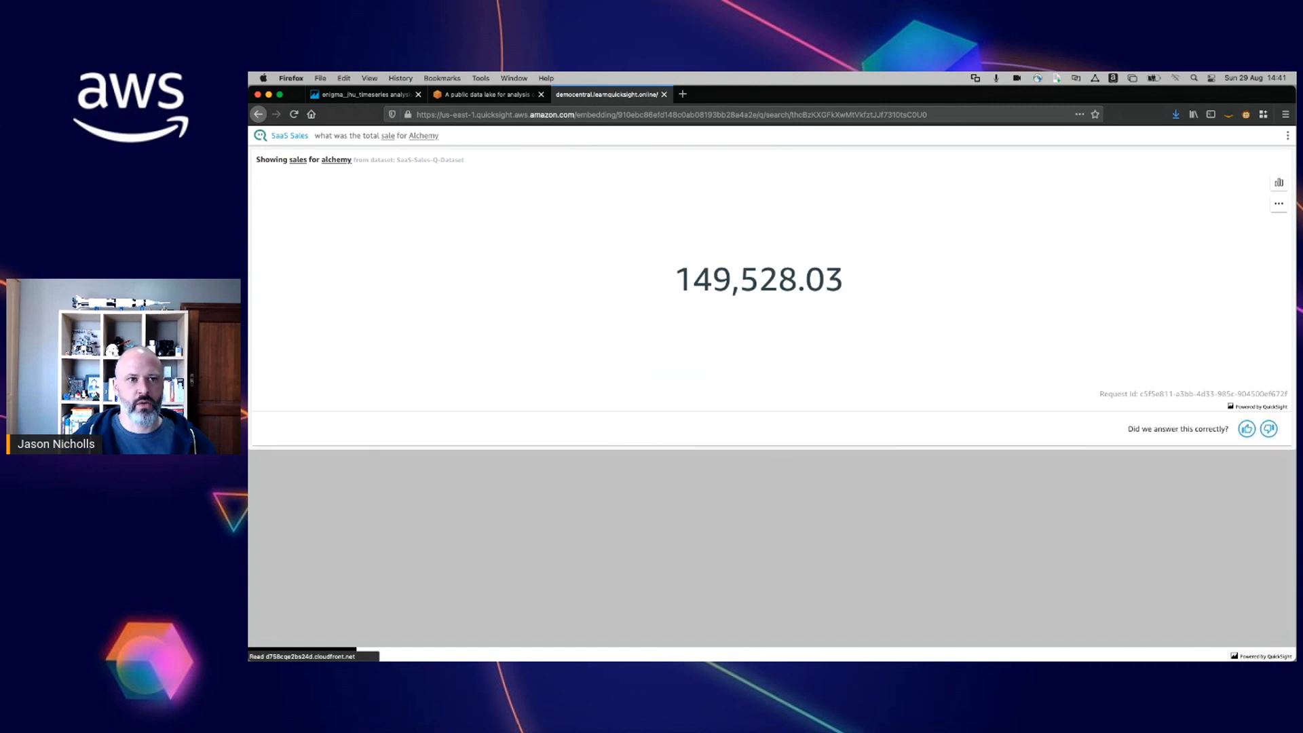
Step: Replace the Alchemy question with "How much did honda corp spend last month", run it and match "honda corp" to the customer Honda Motor
drag(441, 135, 314, 136)
text(How m)
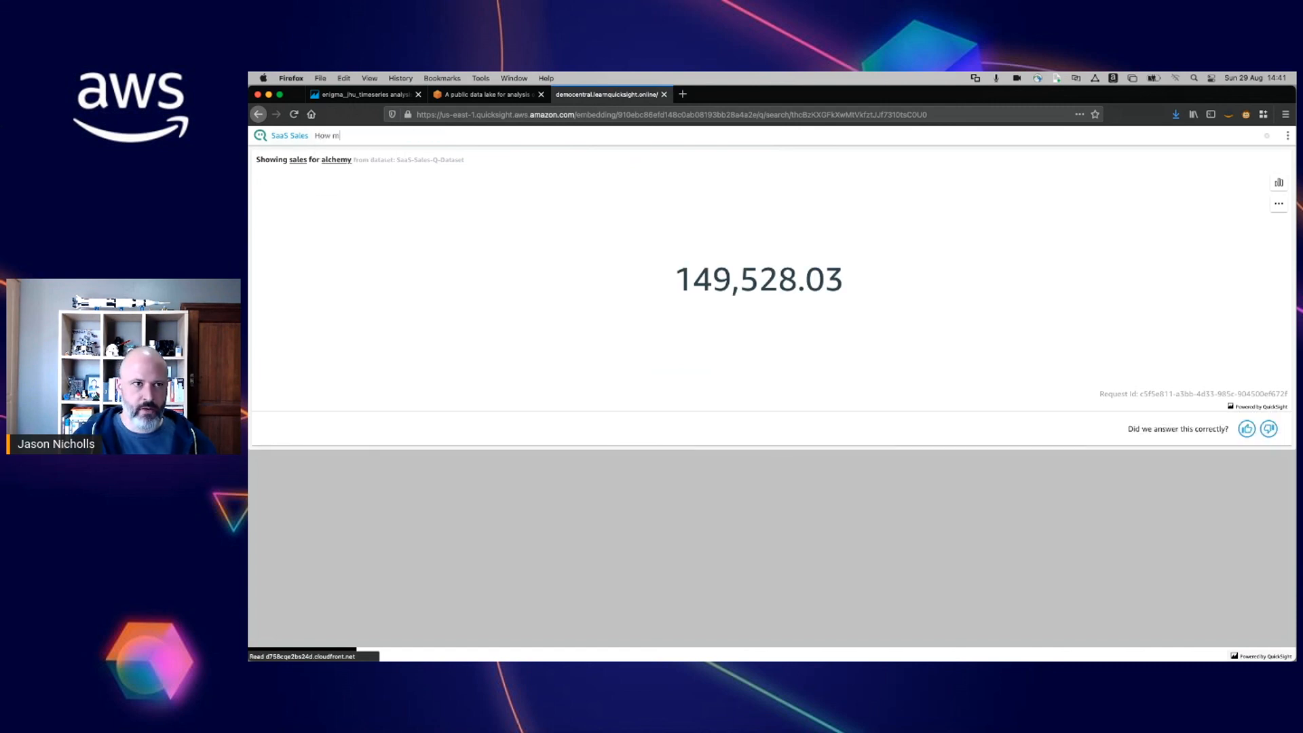
text(uch did hoda)
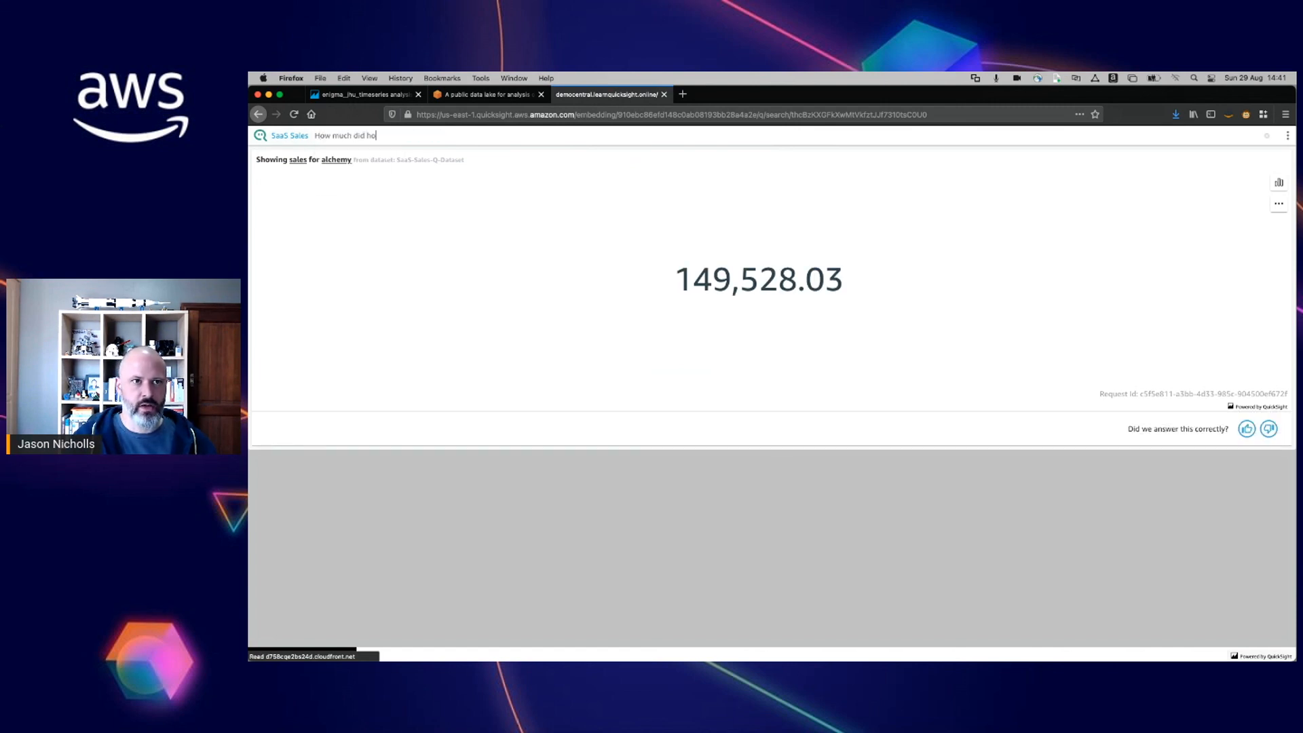
key(BackSpace)
key(BackSpace)
text(nda)
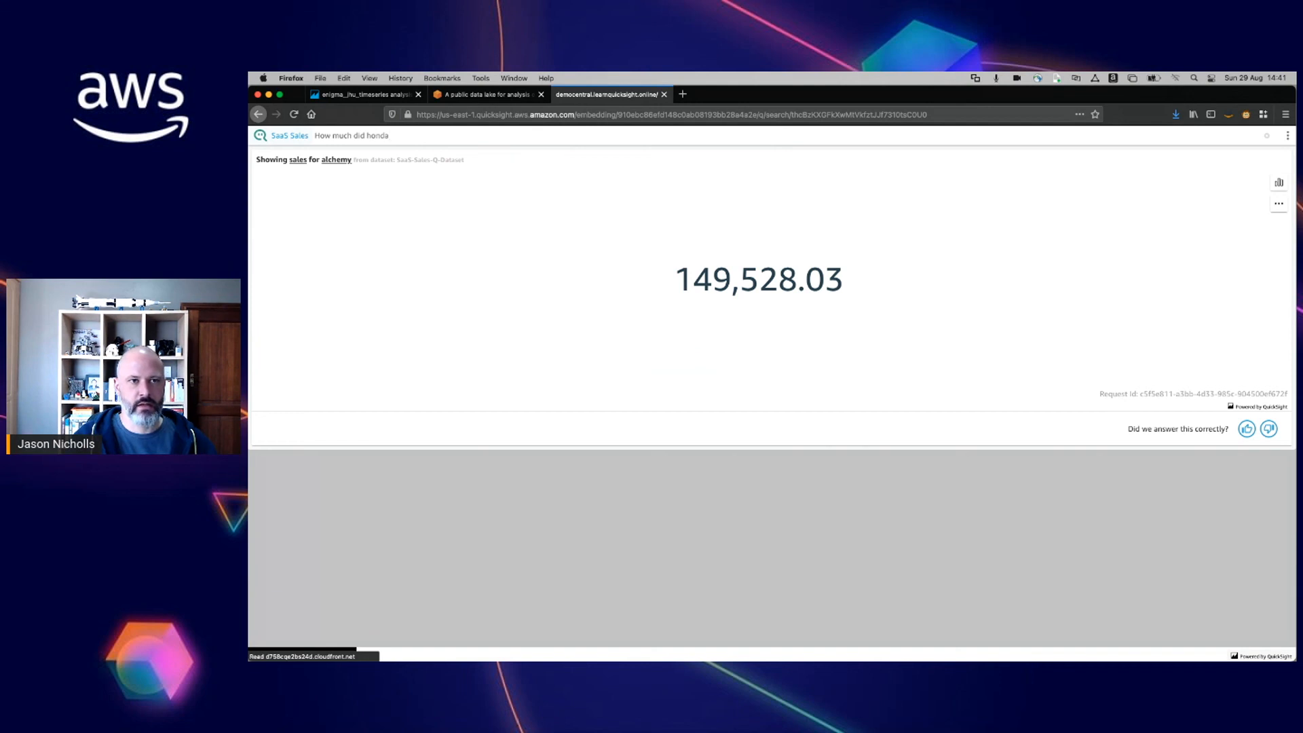
text( corp sp)
key(BackSpace)
text(spend las)
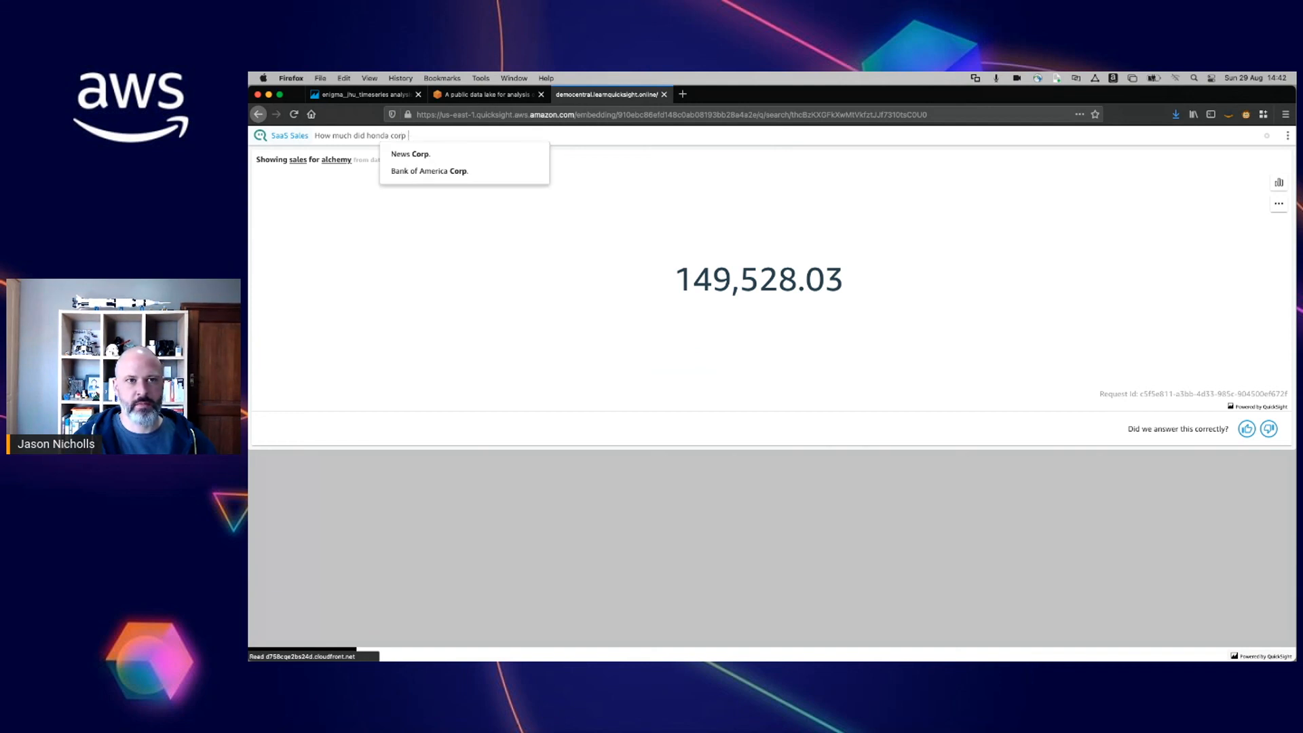
text(t month)
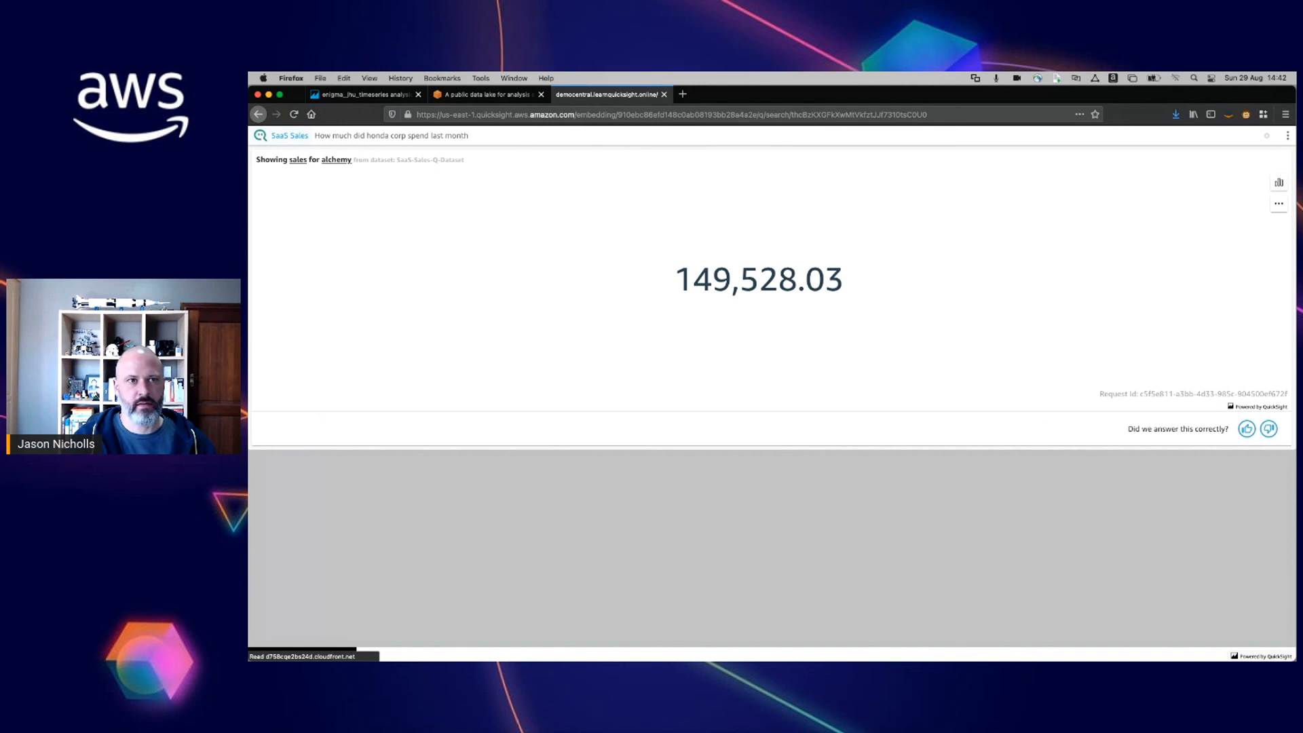
key(Return)
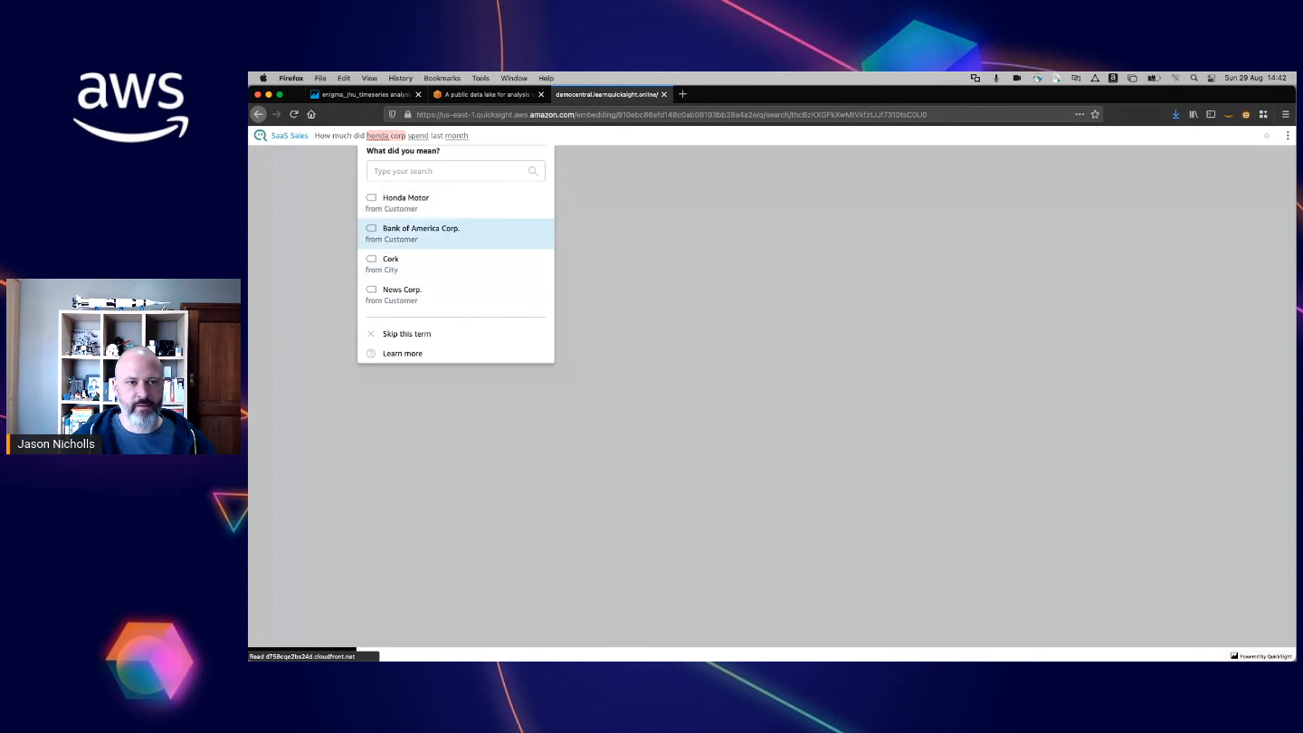
click(405, 202)
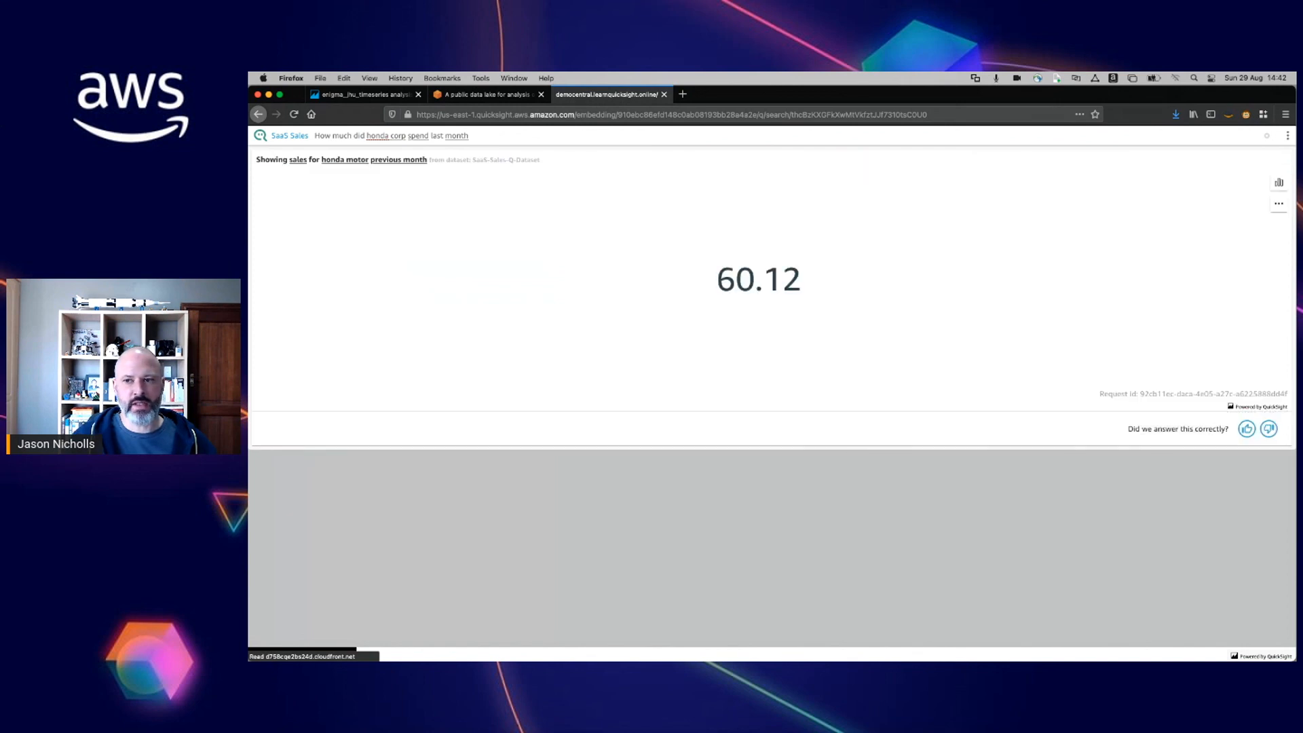
Step: Select the entire text of the Honda spending question for replacement
click(470, 135)
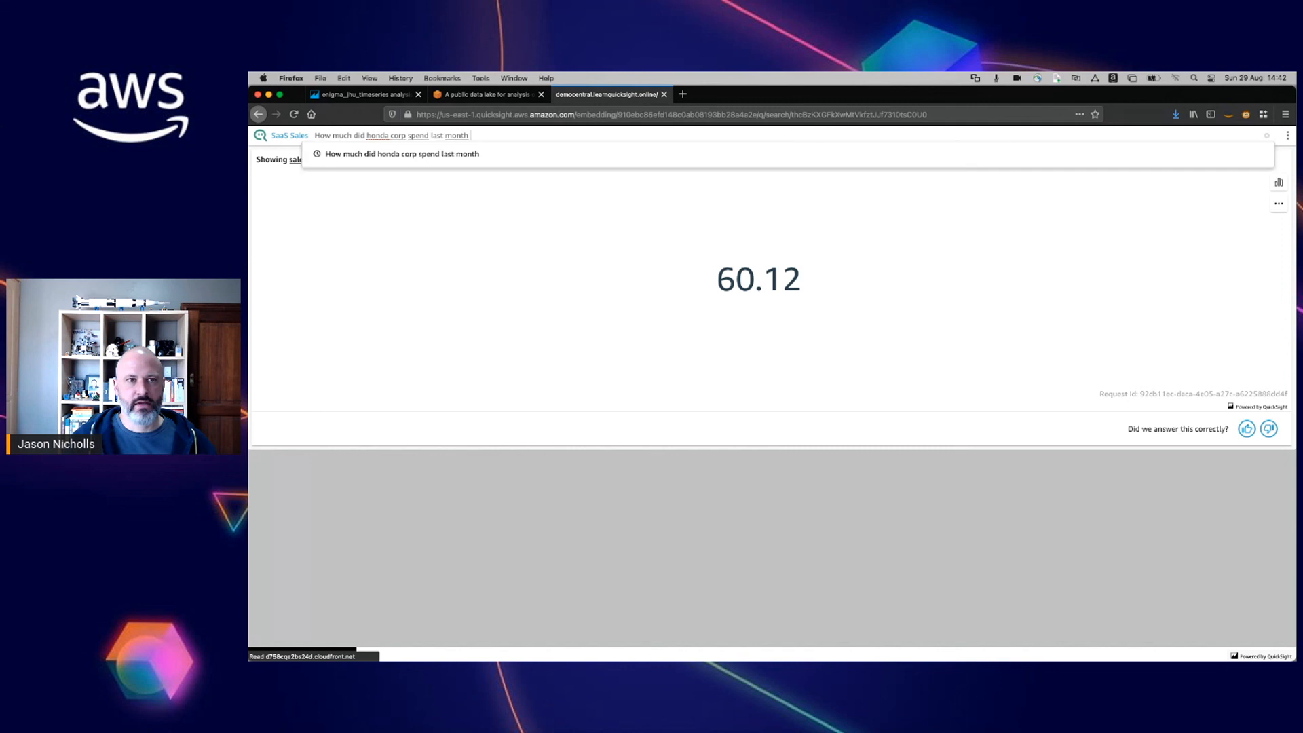
key(super+a)
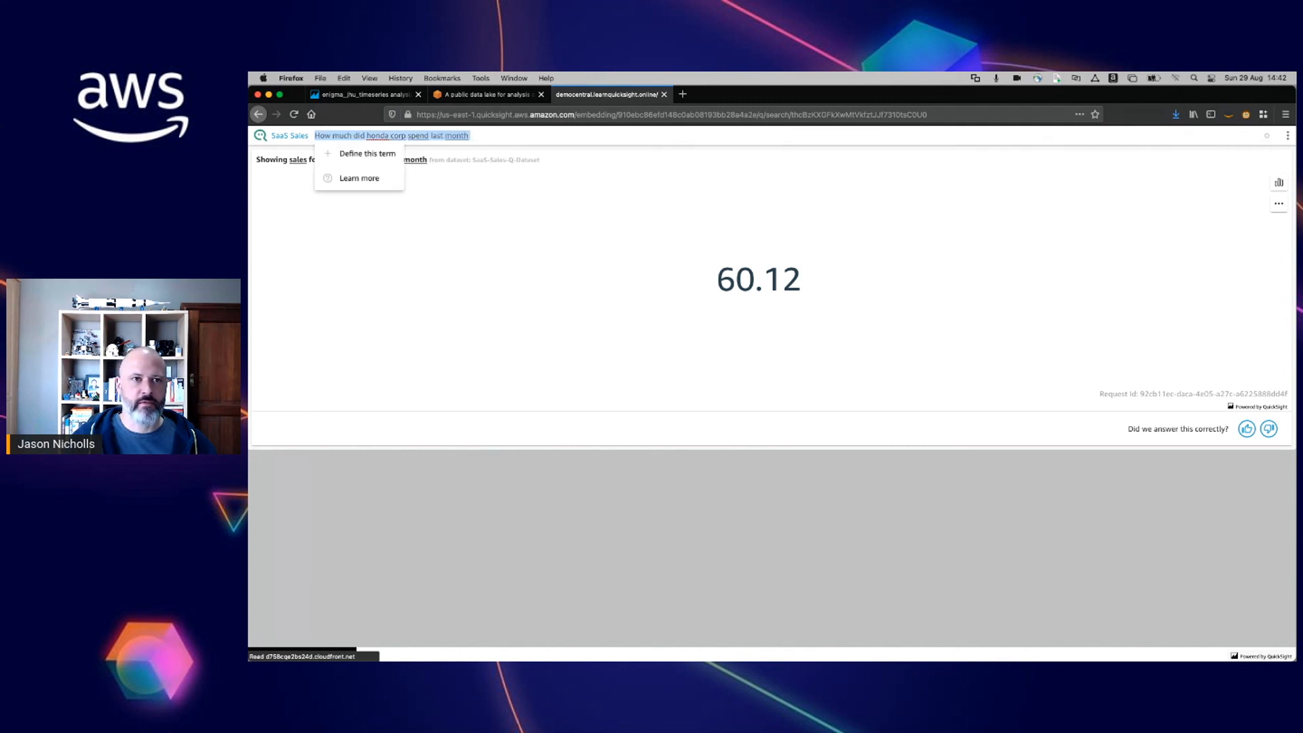